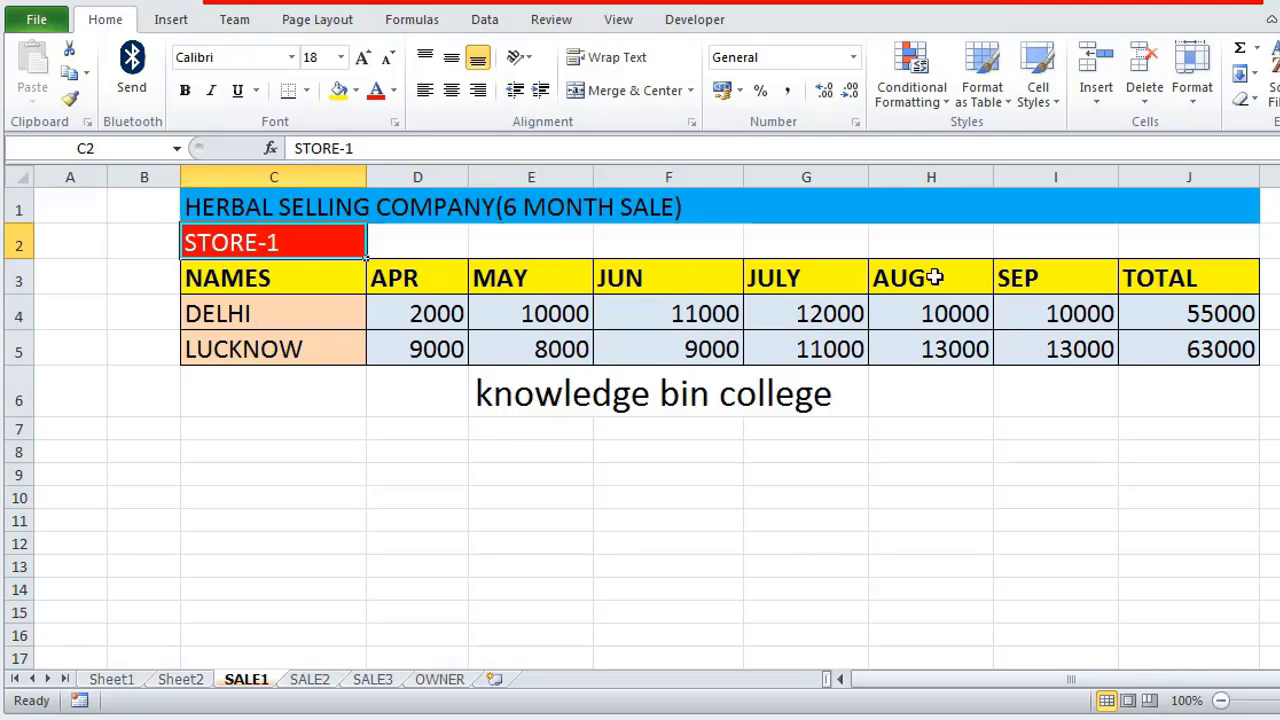
# Step: Examine the six-month totals for Delhi and Lucknow in the STORE-1 table on the SALE1 sheet
pyautogui.click(1197, 309)
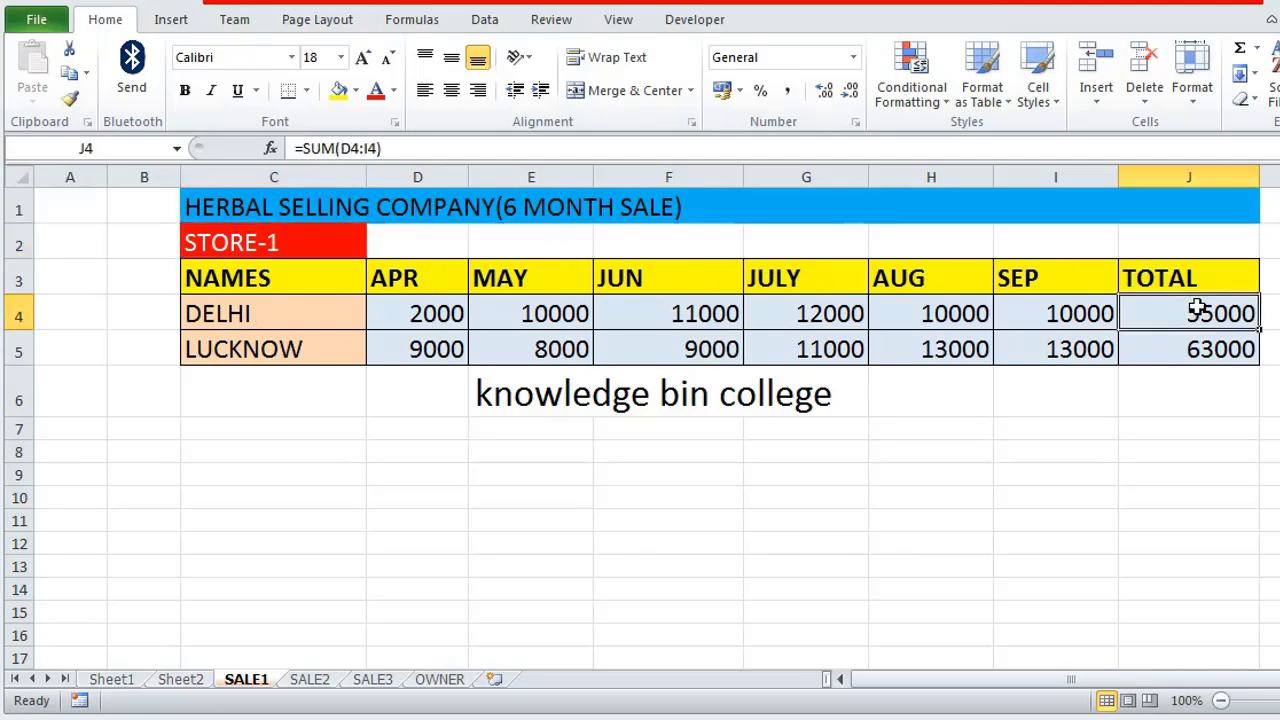
pyautogui.click(425, 355)
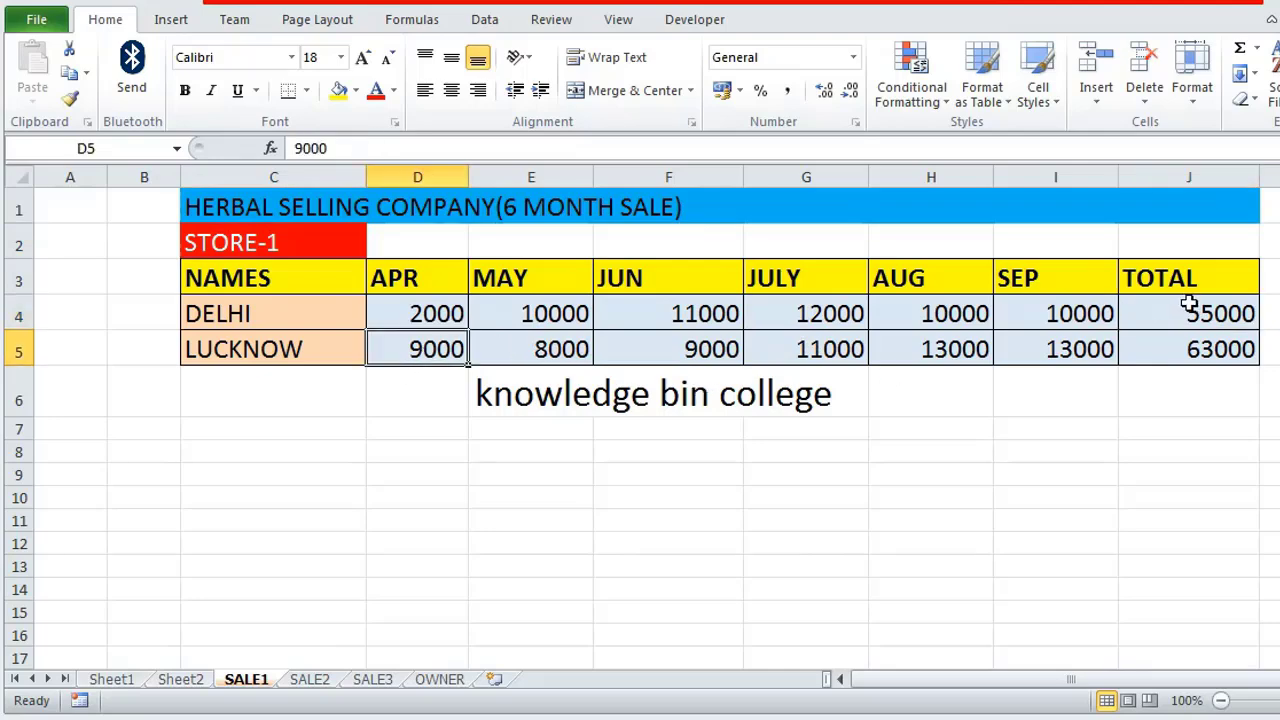
pyautogui.click(1226, 348)
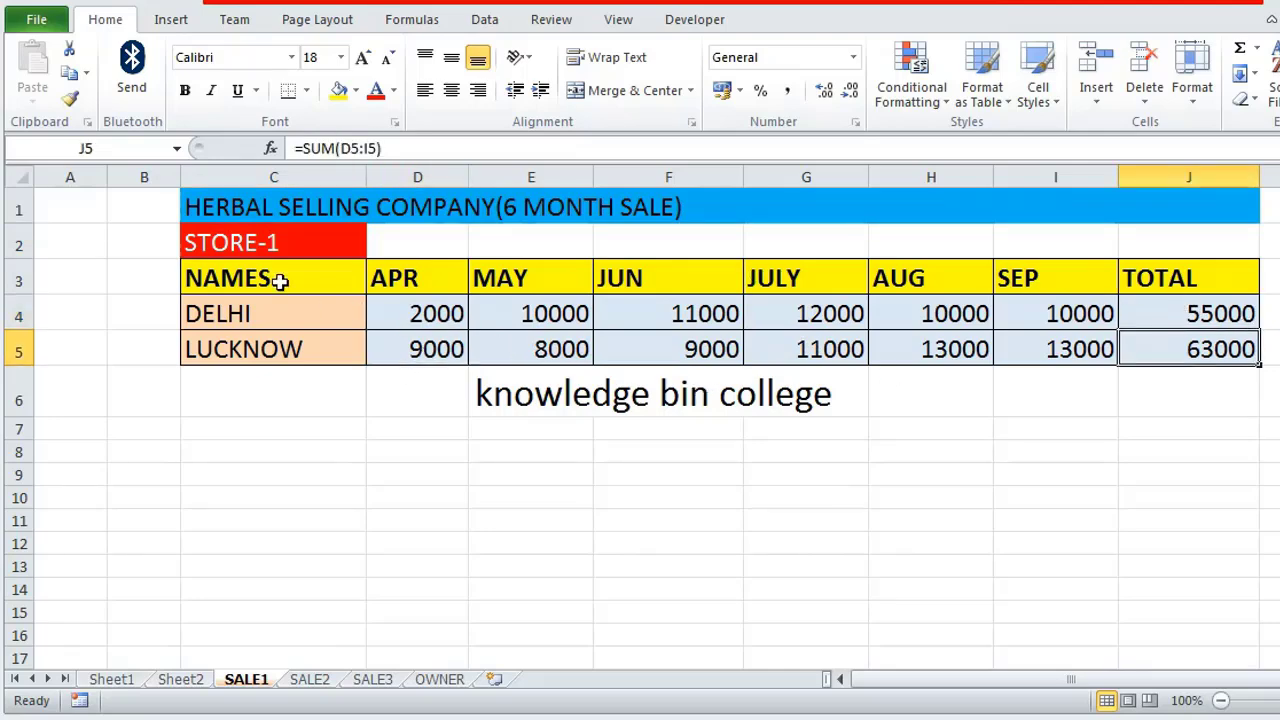
pyautogui.click(243, 240)
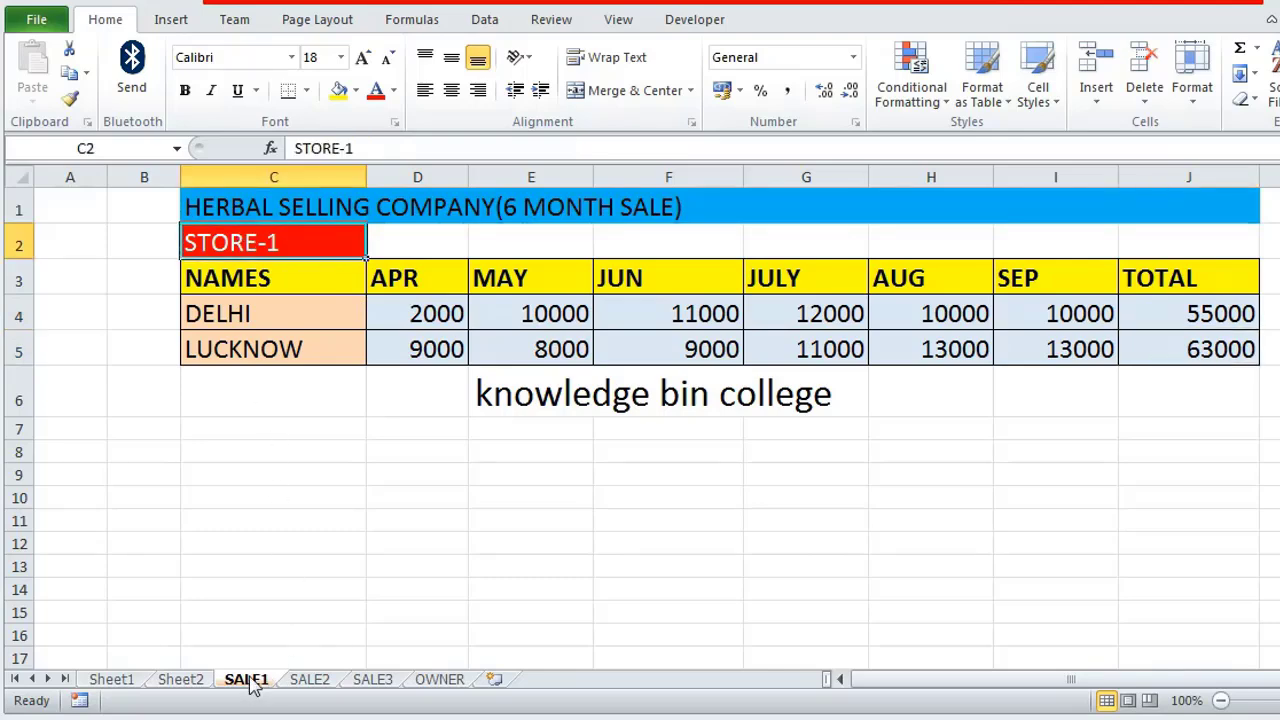
# Step: Review the monthly sales and TOTAL formulas for Delhi and Lucknow in the STORE-2 table on the SALE2 sheet
pyautogui.click(312, 682)
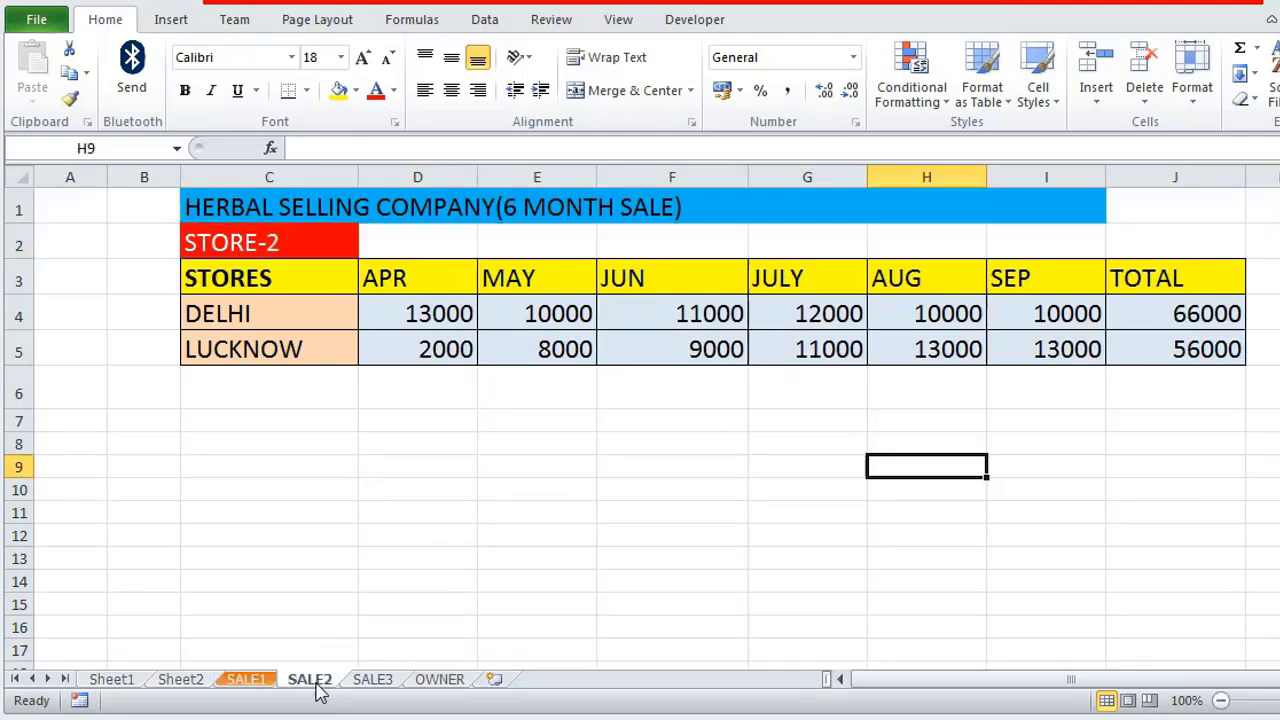
pyautogui.click(256, 233)
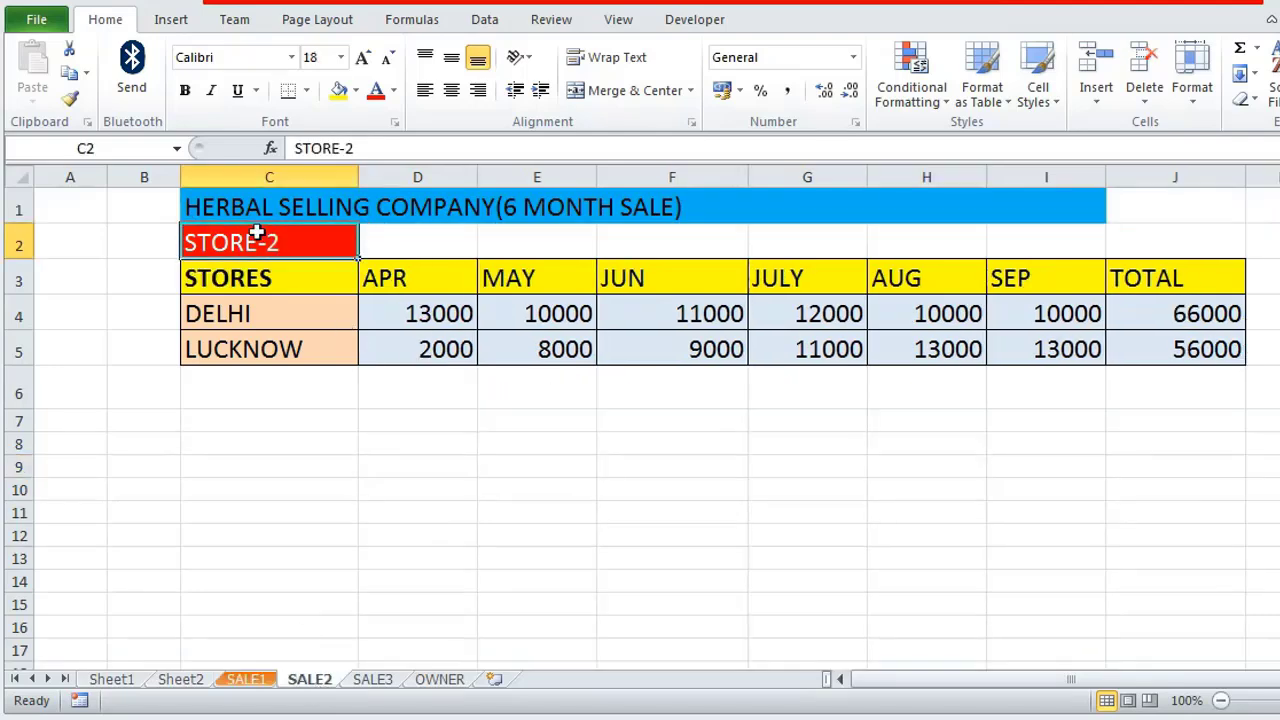
pyautogui.click(290, 319)
pyautogui.click(431, 316)
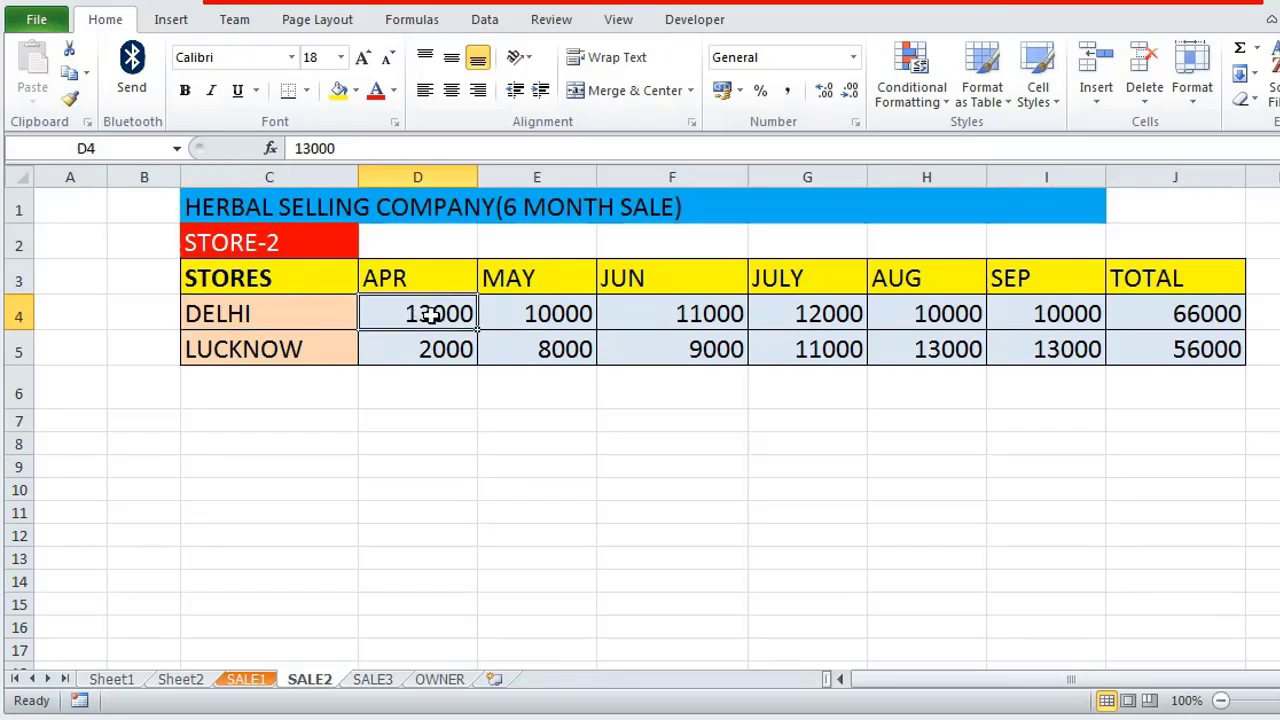
pyautogui.moveTo(557, 314); pyautogui.dragTo(677, 283)
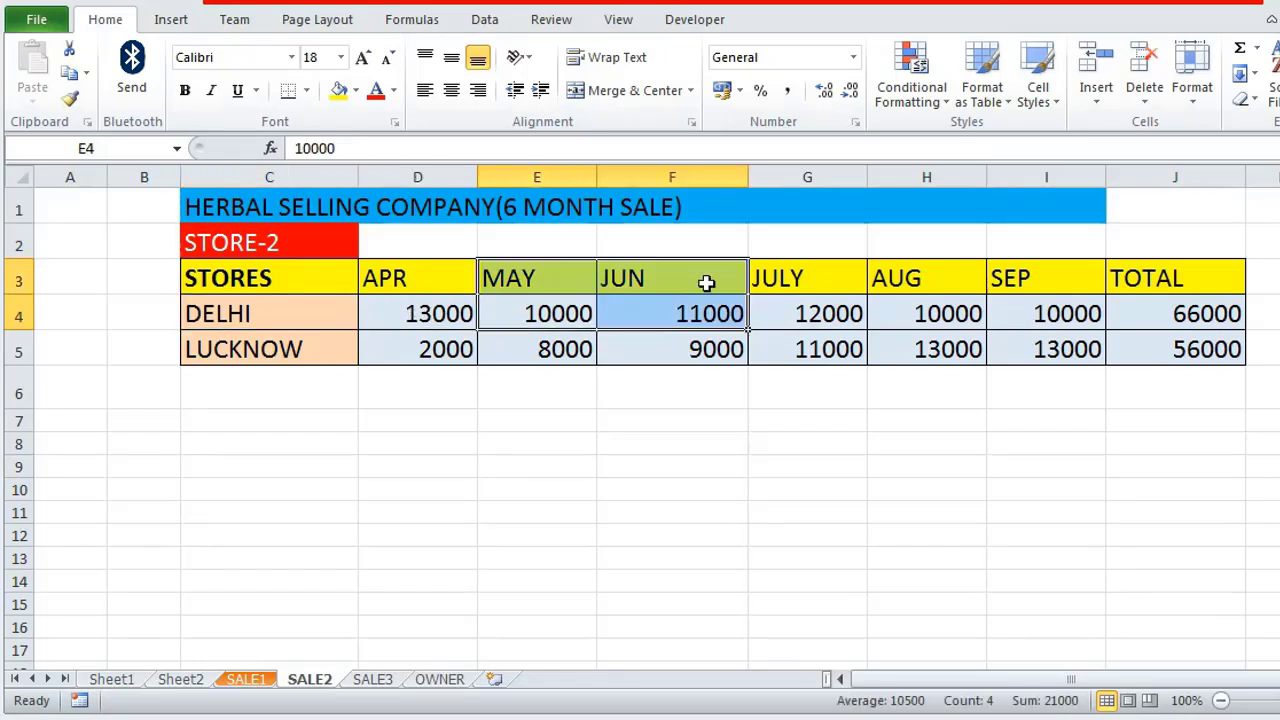
pyautogui.click(806, 306)
pyautogui.click(1155, 313)
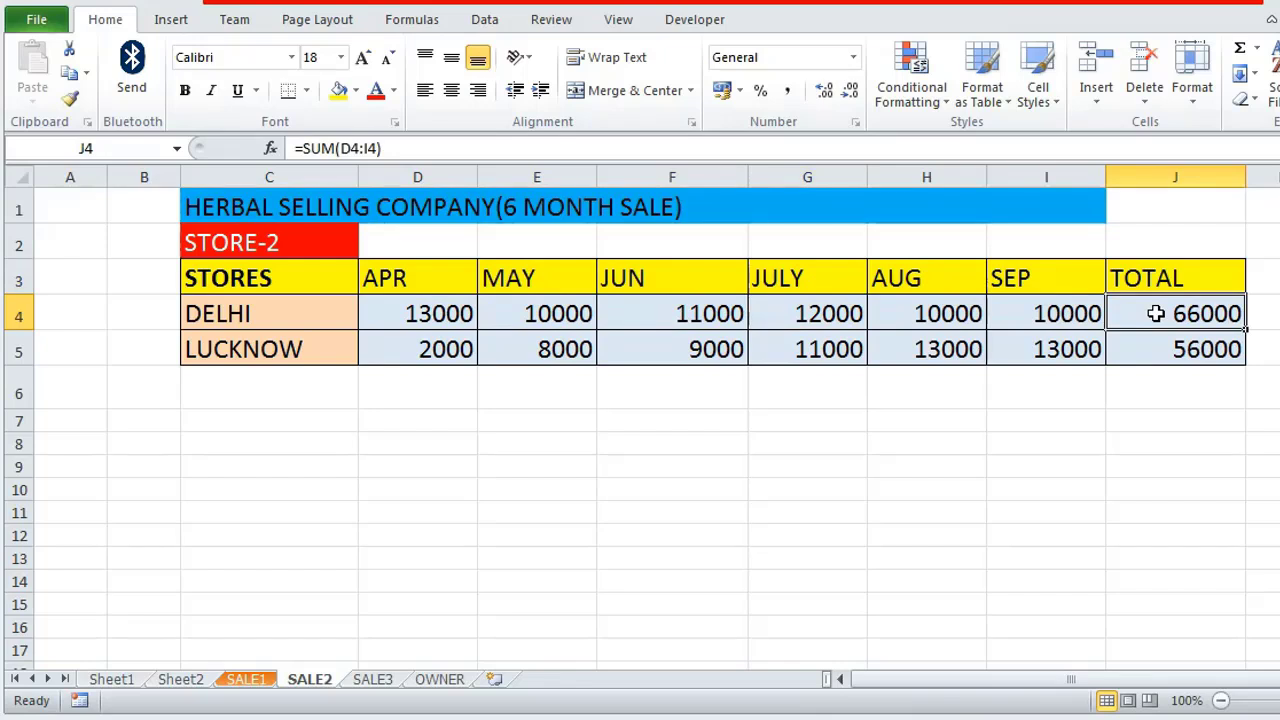
pyautogui.click(417, 346)
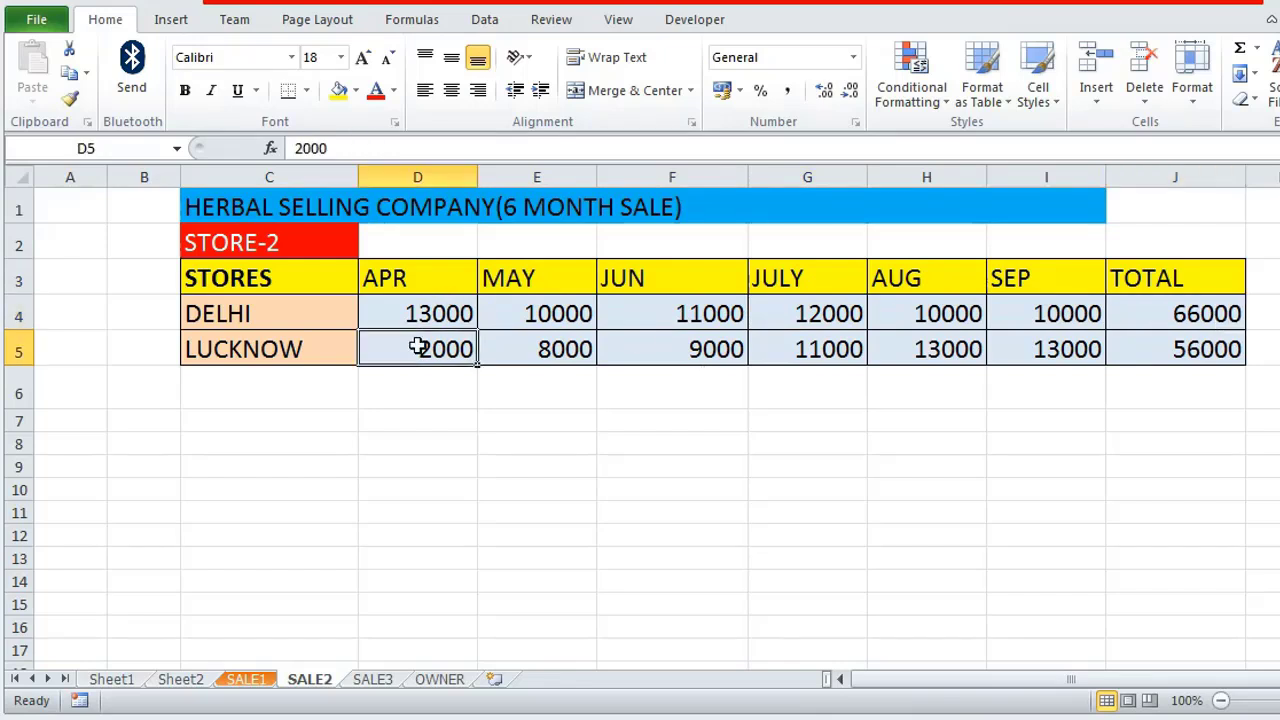
pyautogui.click(1190, 348)
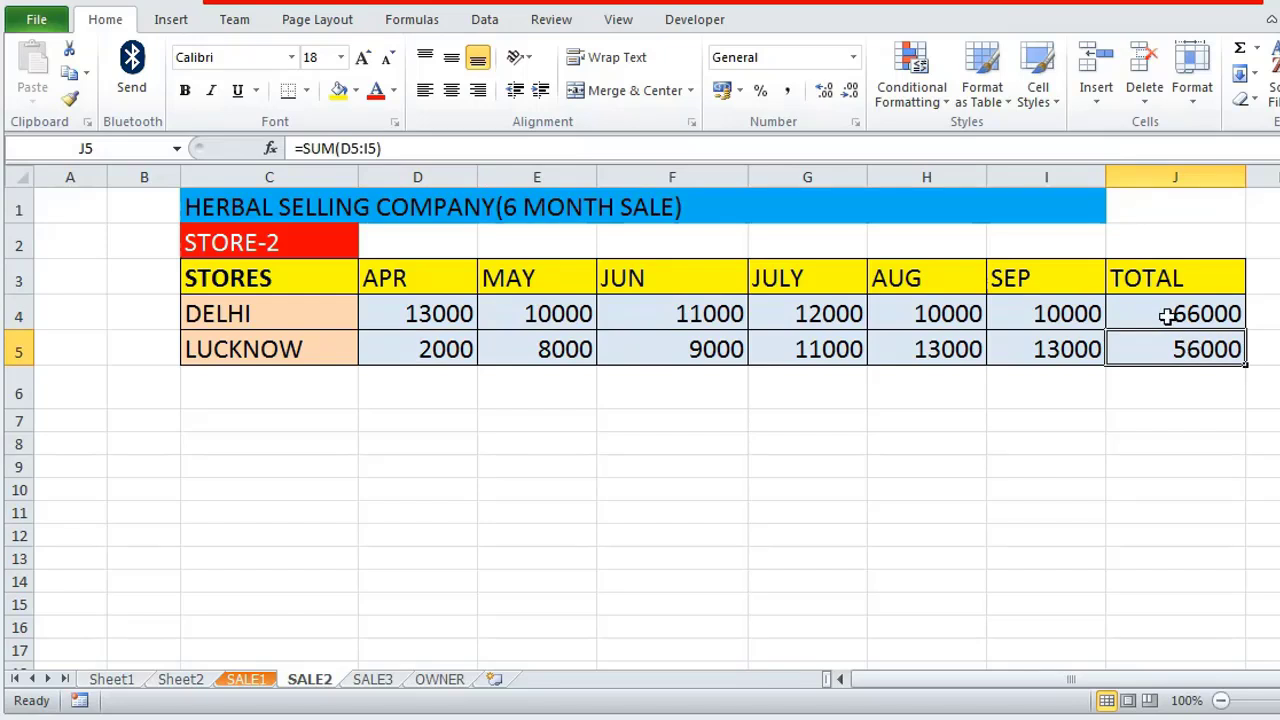
pyautogui.click(1167, 316)
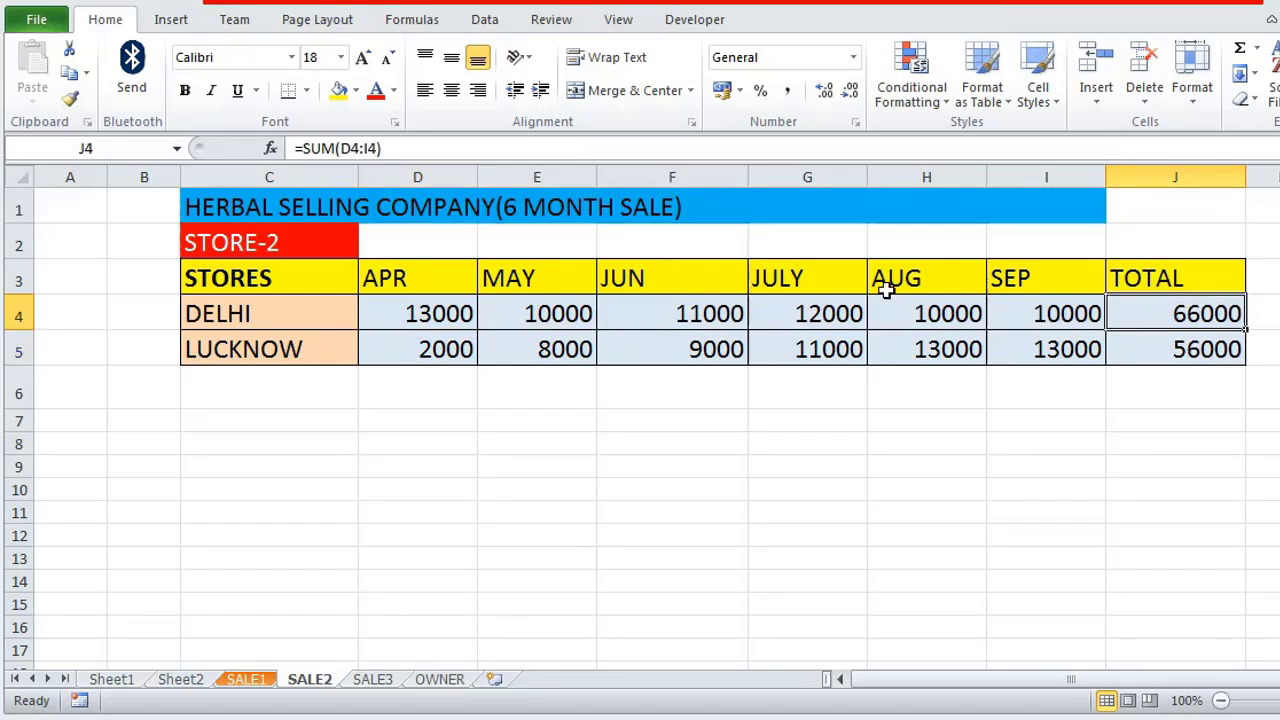
# Step: Go back to the SALE1 sheet and check the Delhi row's total in J4
pyautogui.click(246, 680)
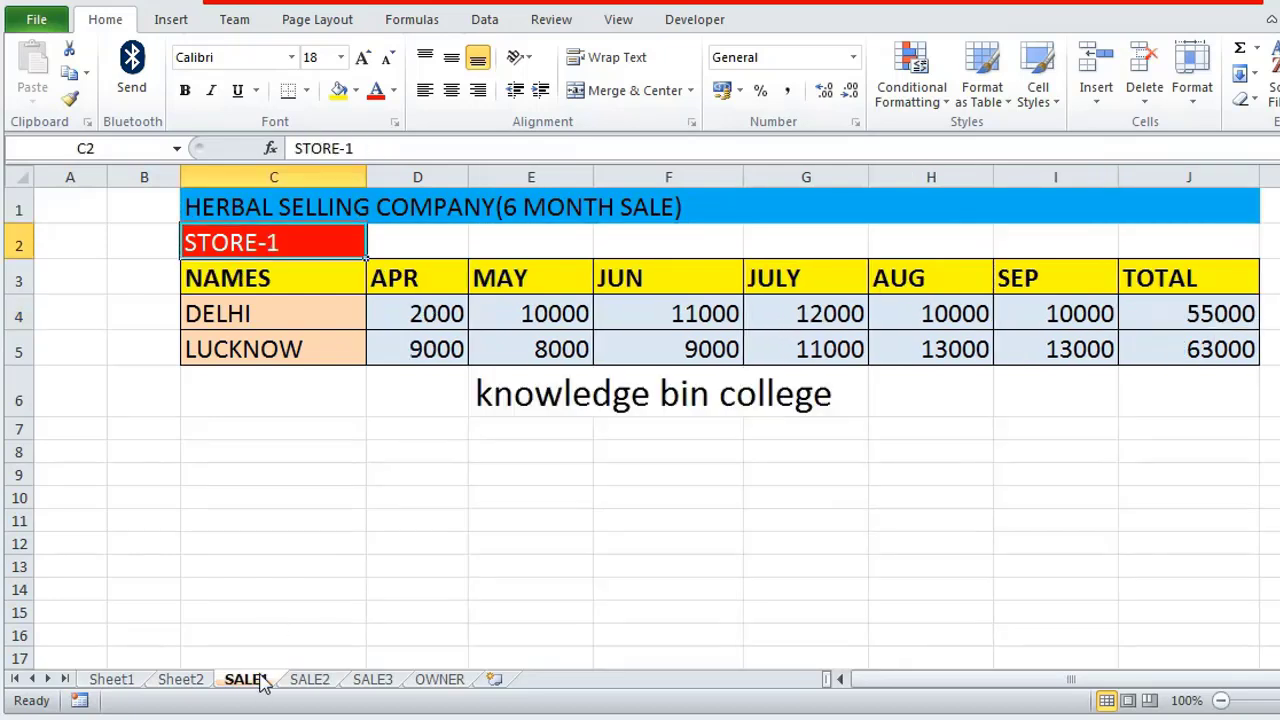
pyautogui.click(286, 310)
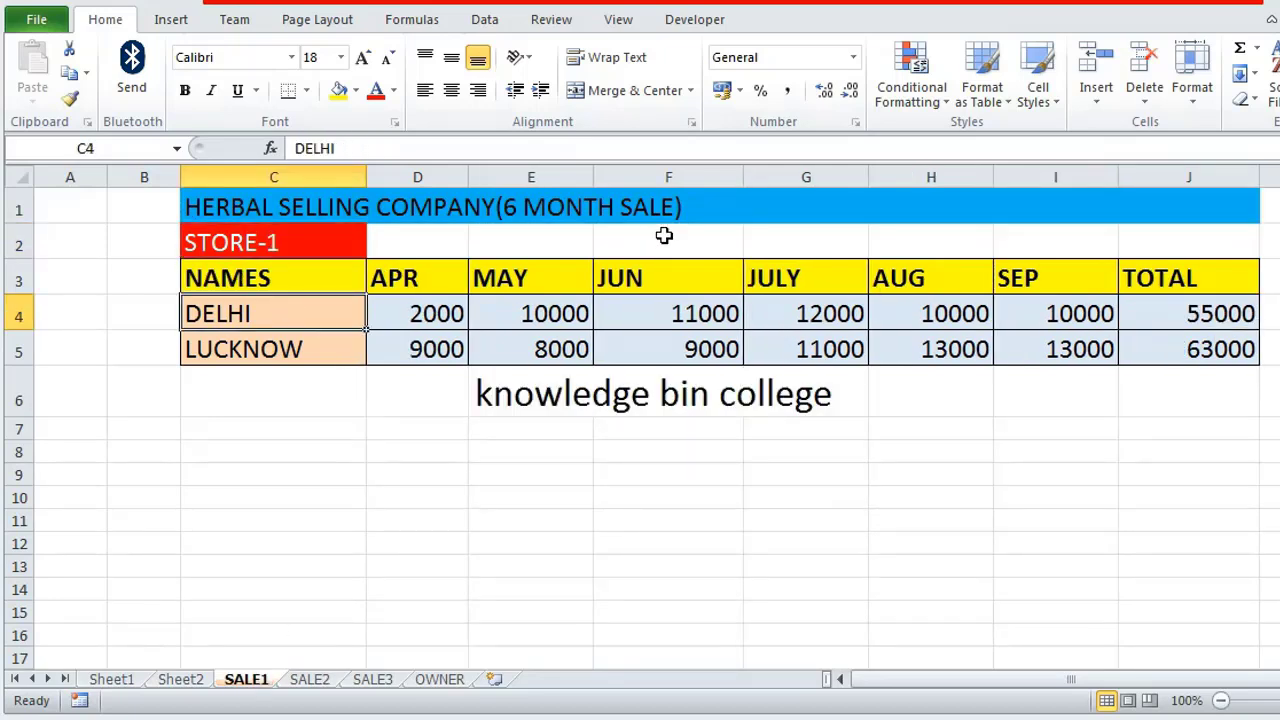
pyautogui.click(1188, 314)
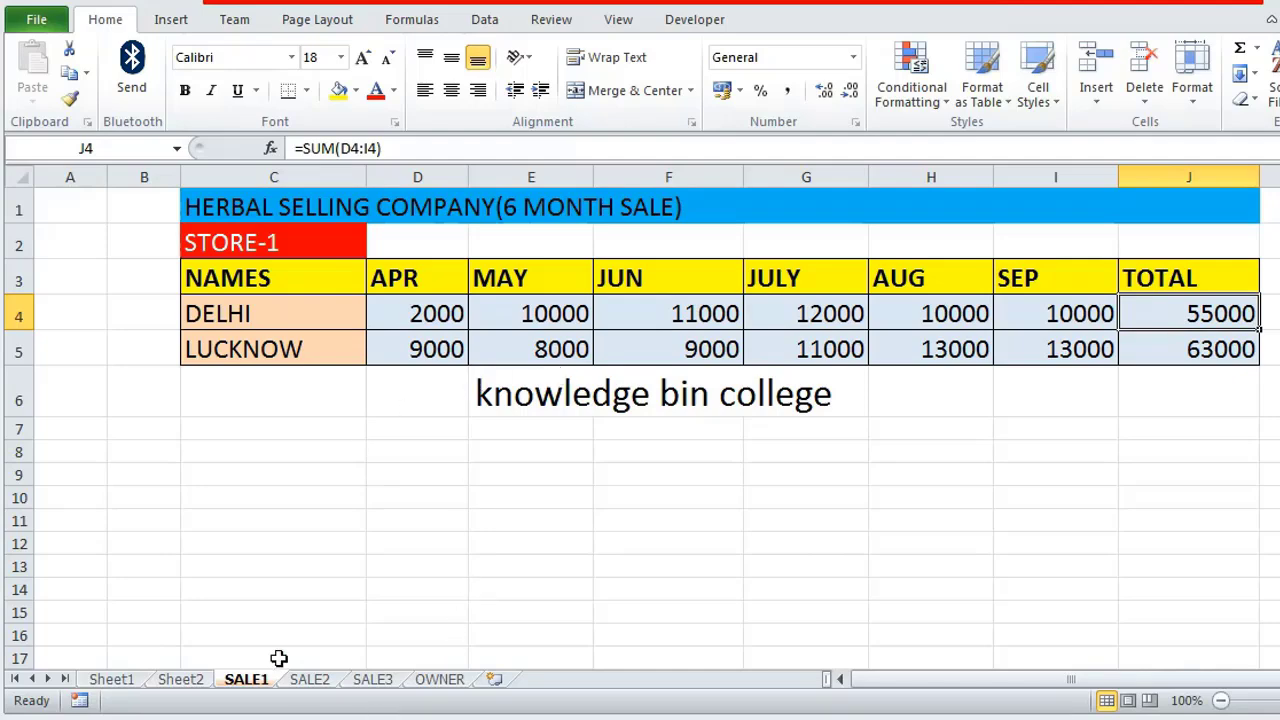
# Step: In cell D3 of the OWNER sheet, add the Delhi totals of both stores with the formula =SALE1!J4+SALE2!J4
pyautogui.click(441, 680)
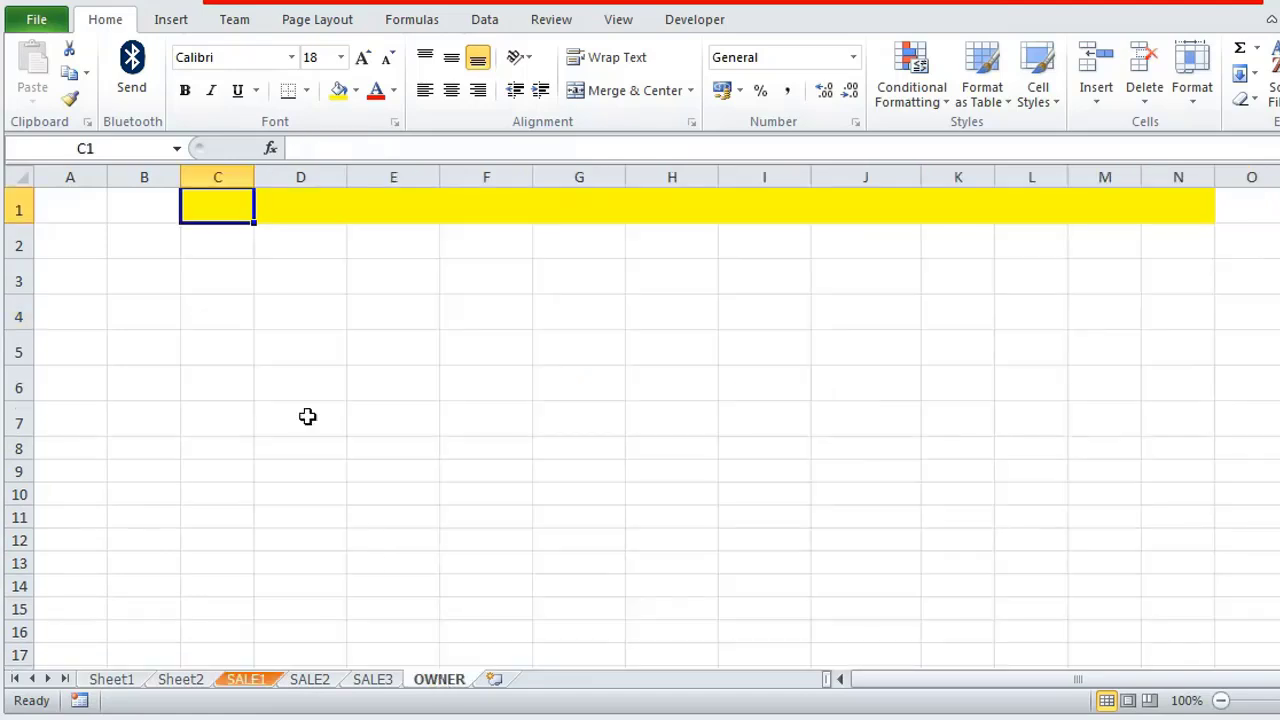
pyautogui.click(301, 281)
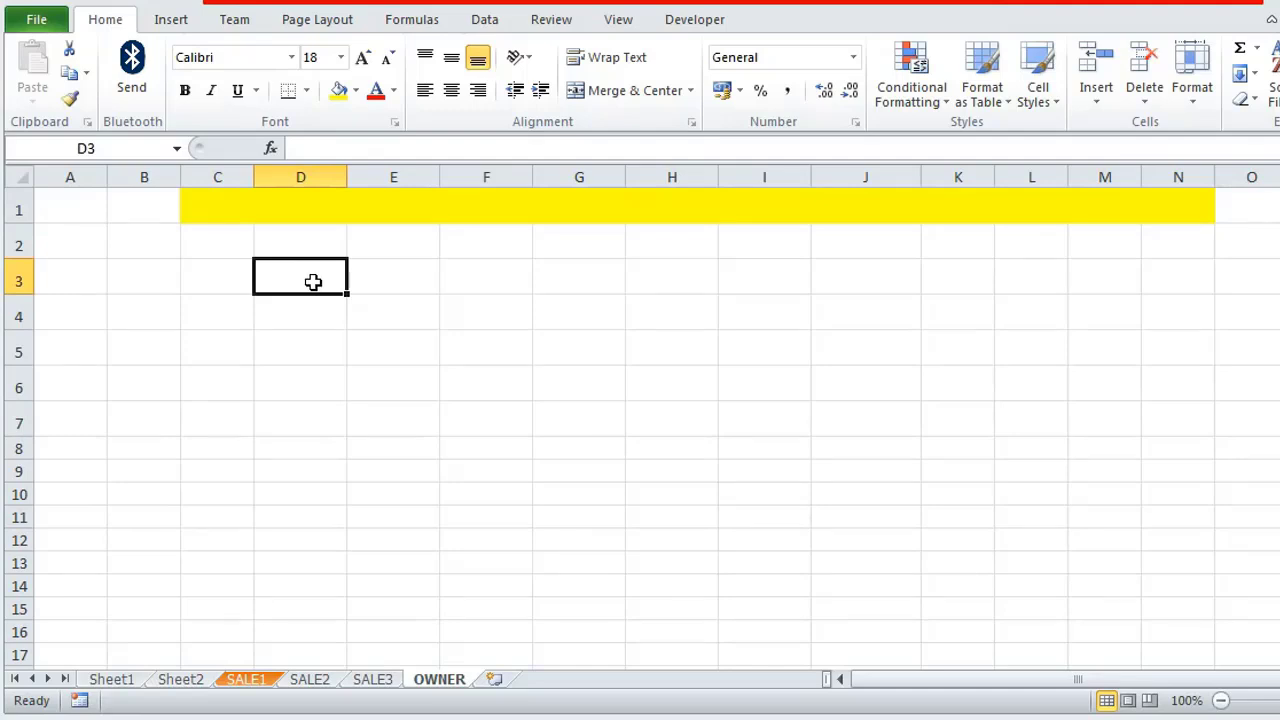
pyautogui.click(331, 151)
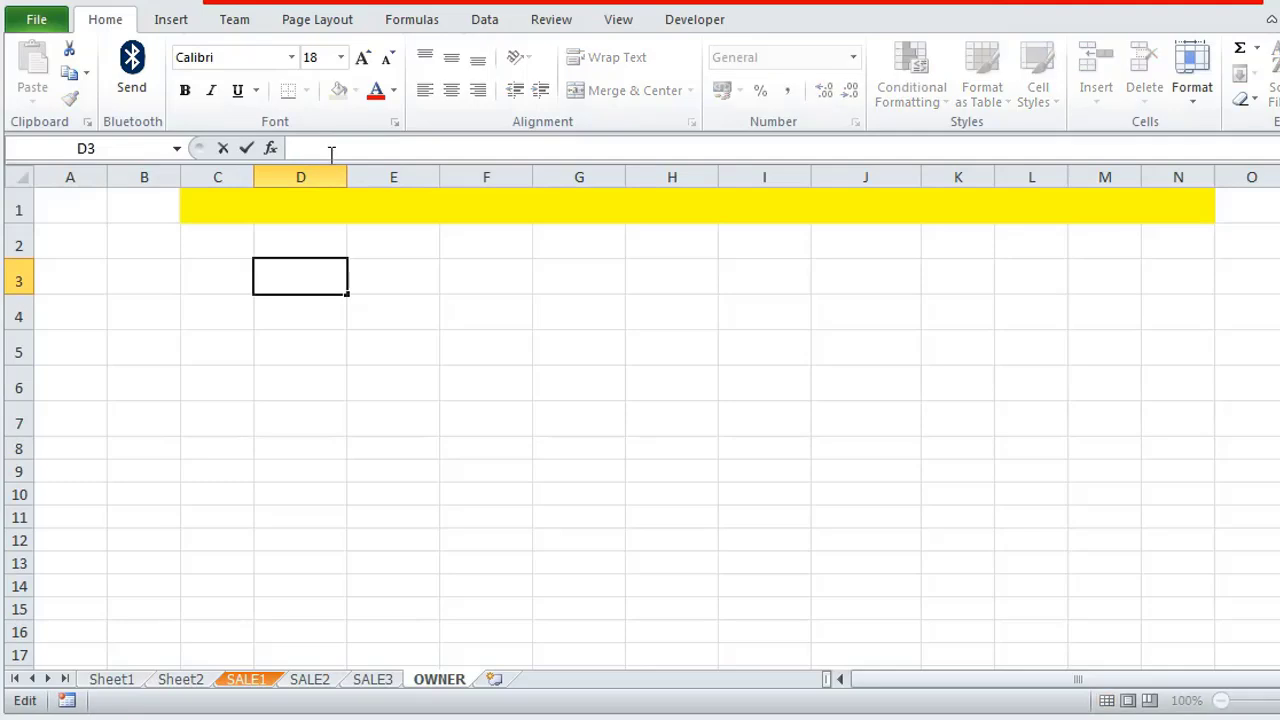
pyautogui.write('=')
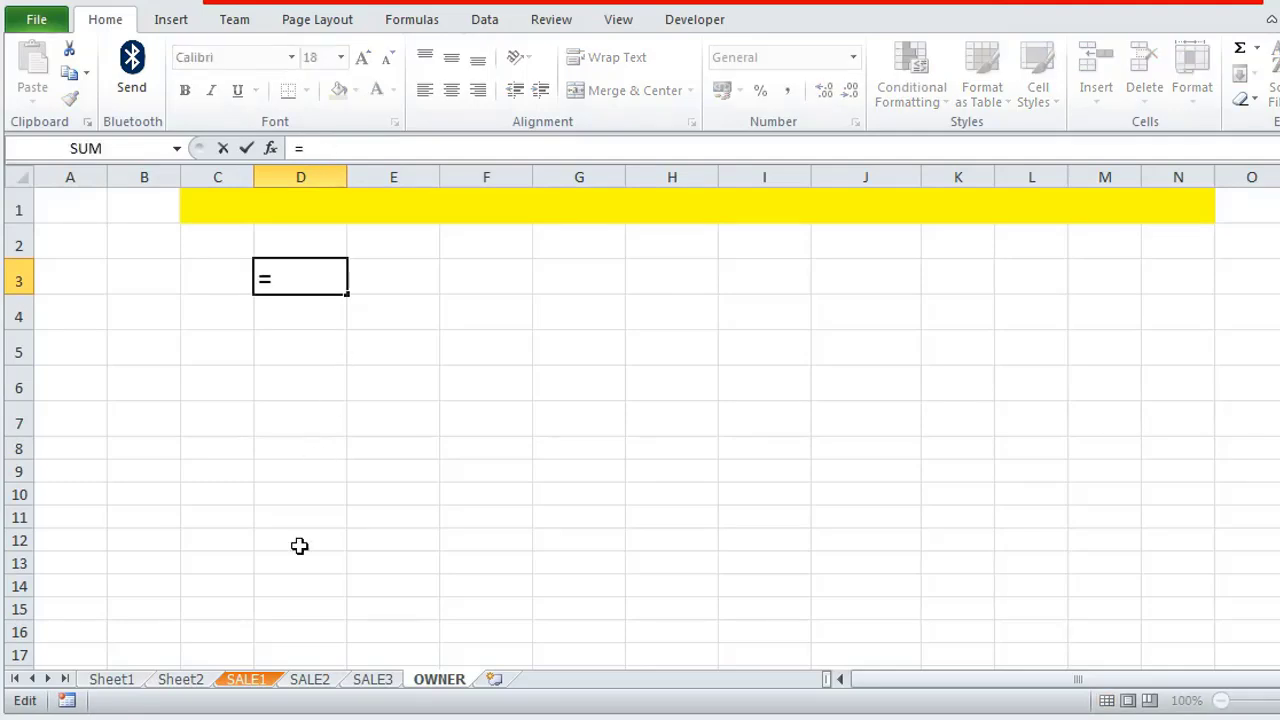
pyautogui.click(246, 680)
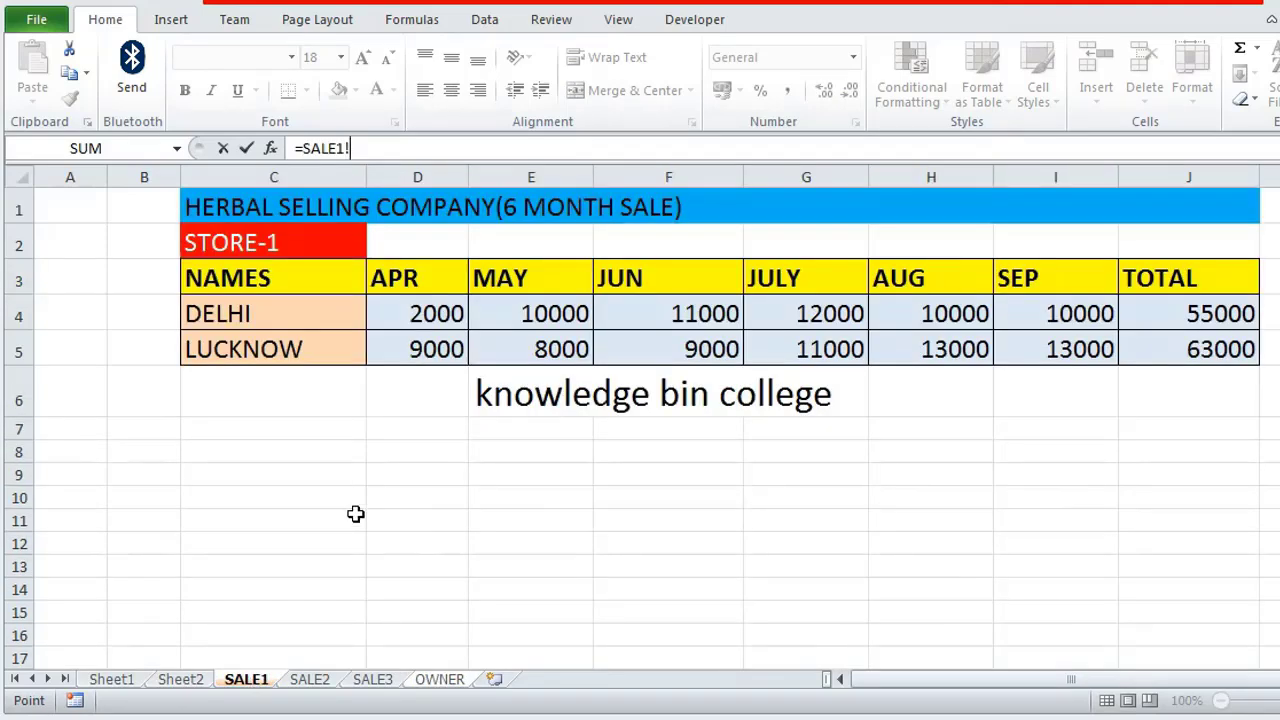
pyautogui.click(1199, 314)
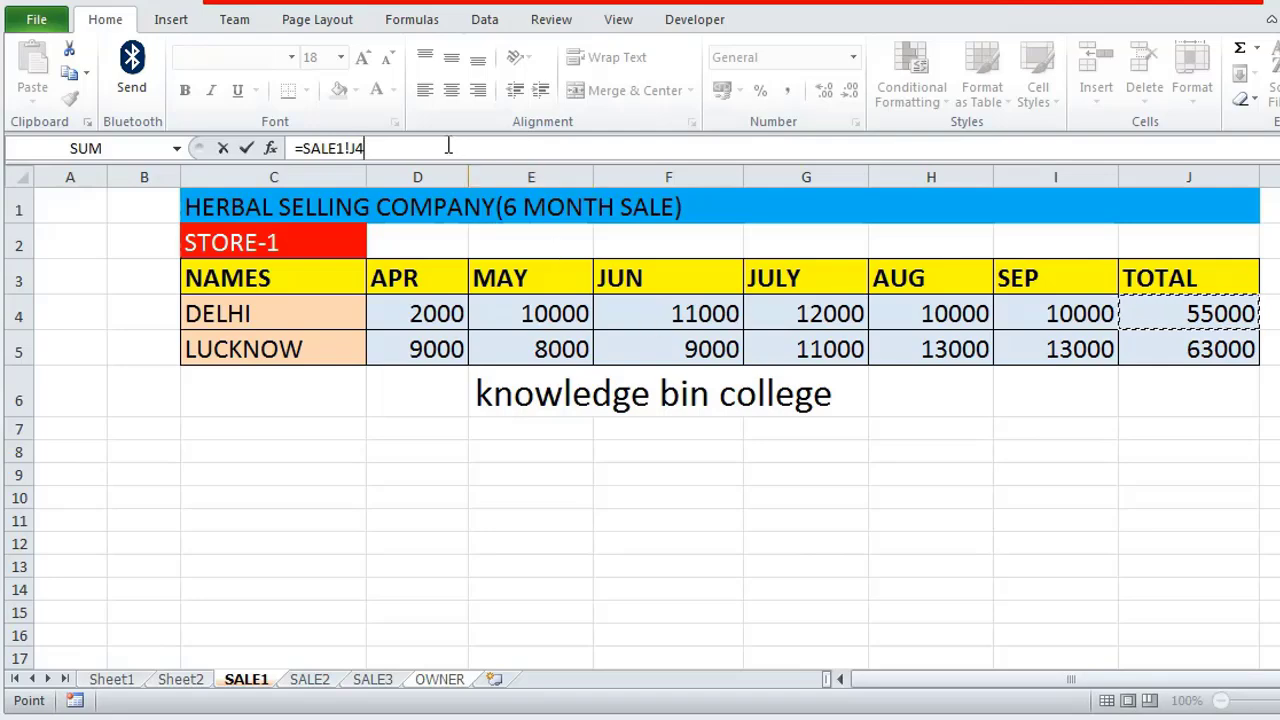
pyautogui.write('+')
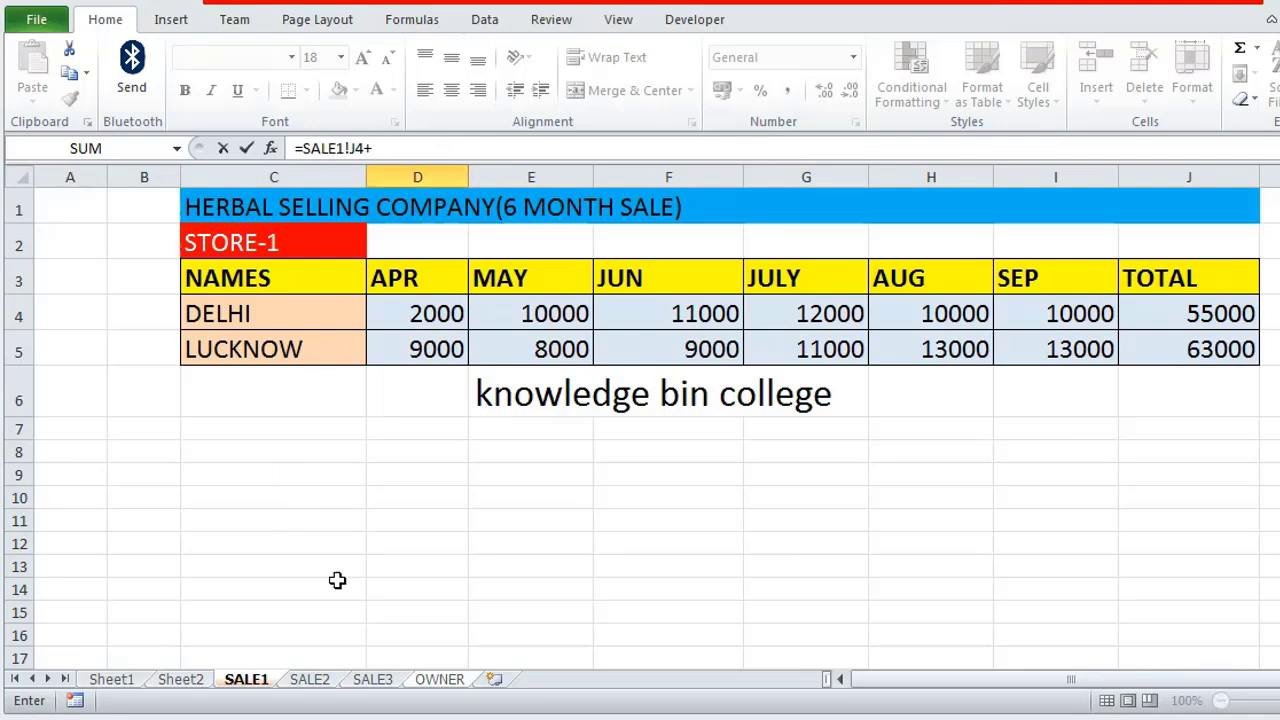
pyautogui.click(310, 680)
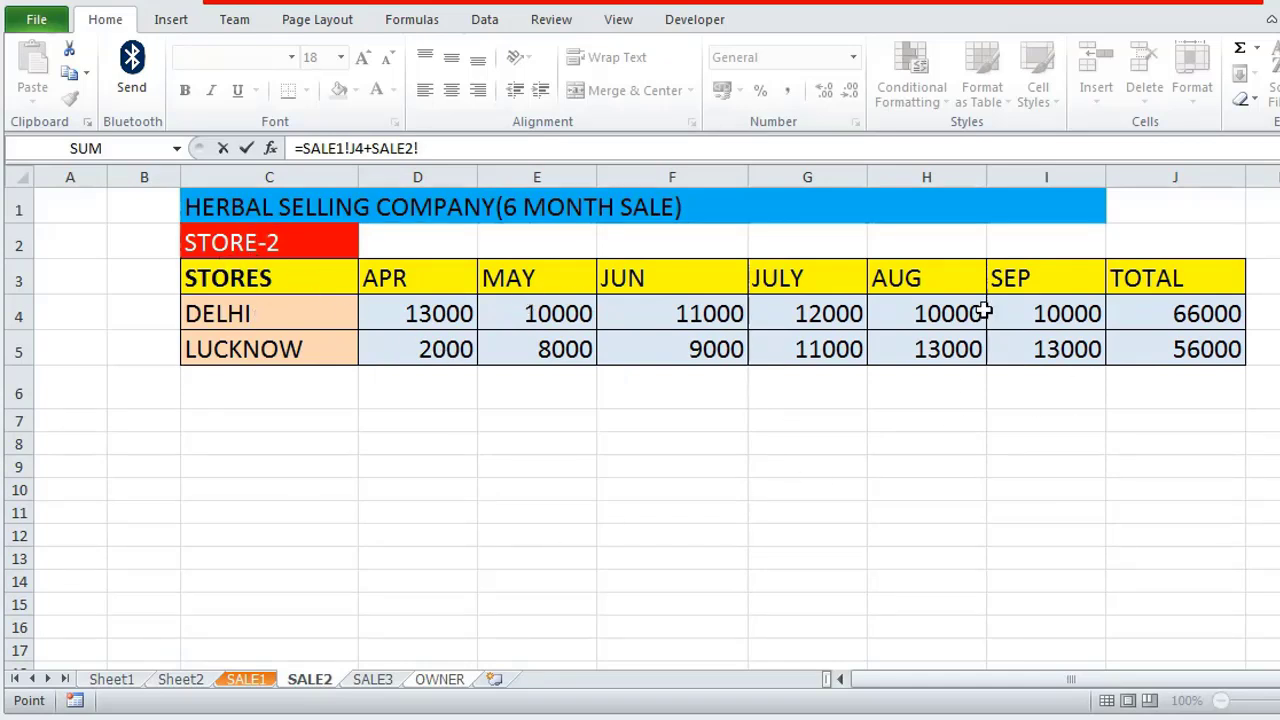
pyautogui.click(1203, 314)
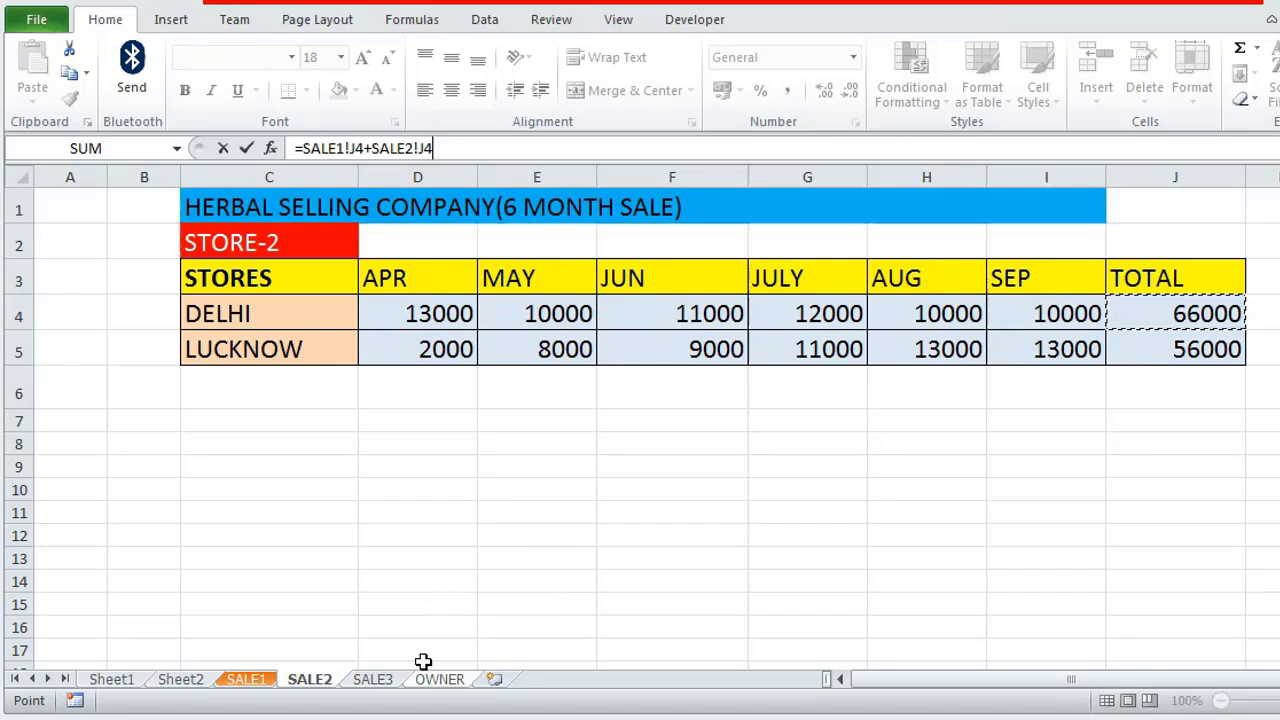
pyautogui.click(470, 147)
pyautogui.press('Return')
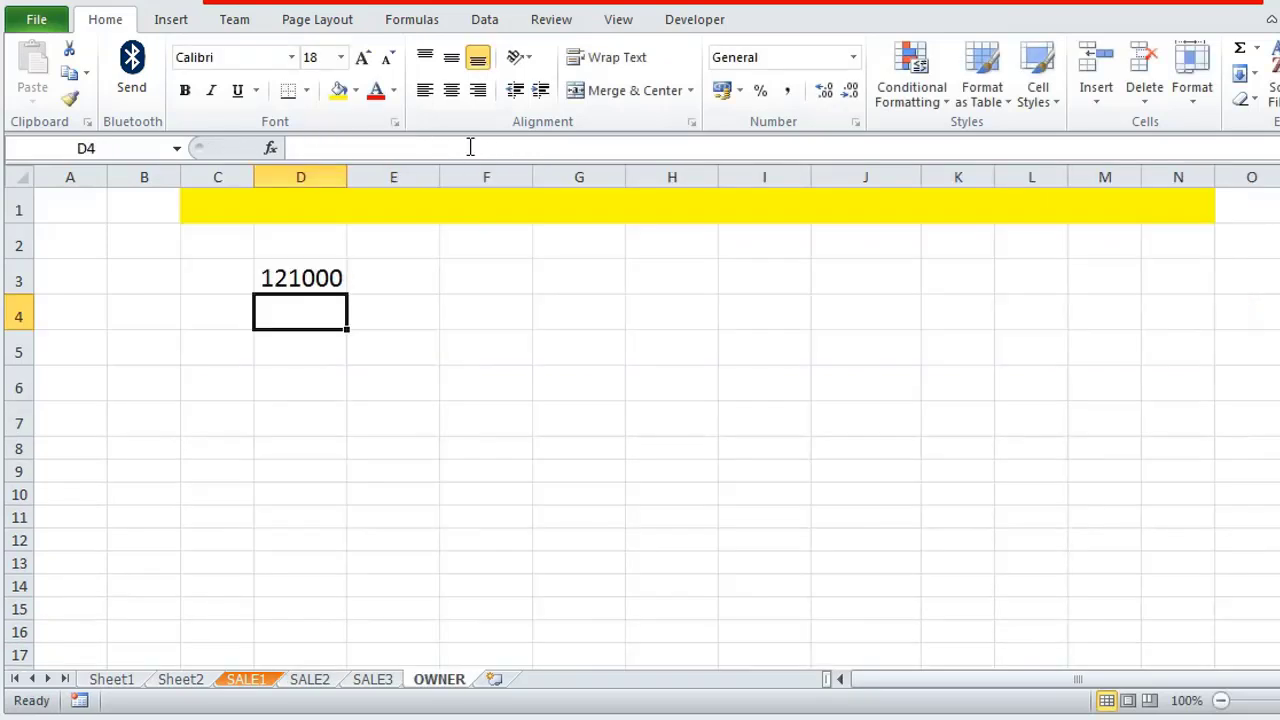
# Step: Compare the formula in D3 of the OWNER sheet with the Delhi totals on SALE1 and SALE2
pyautogui.click(303, 278)
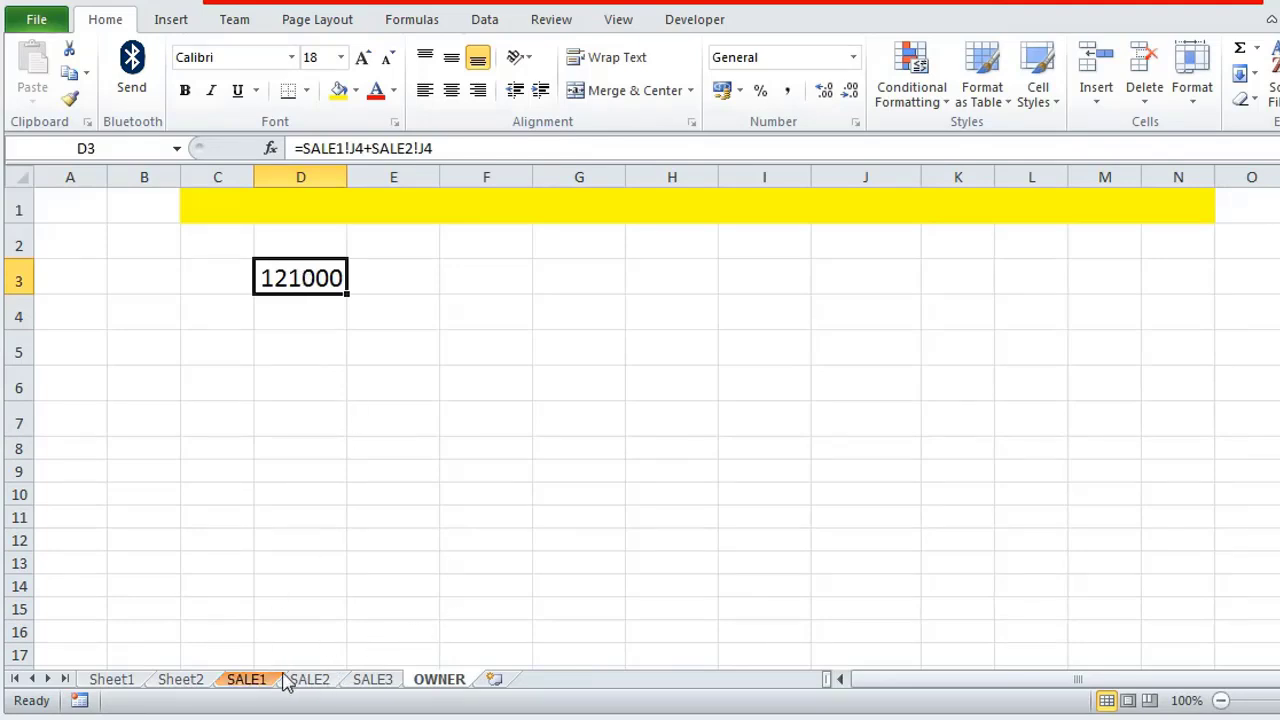
pyautogui.click(248, 680)
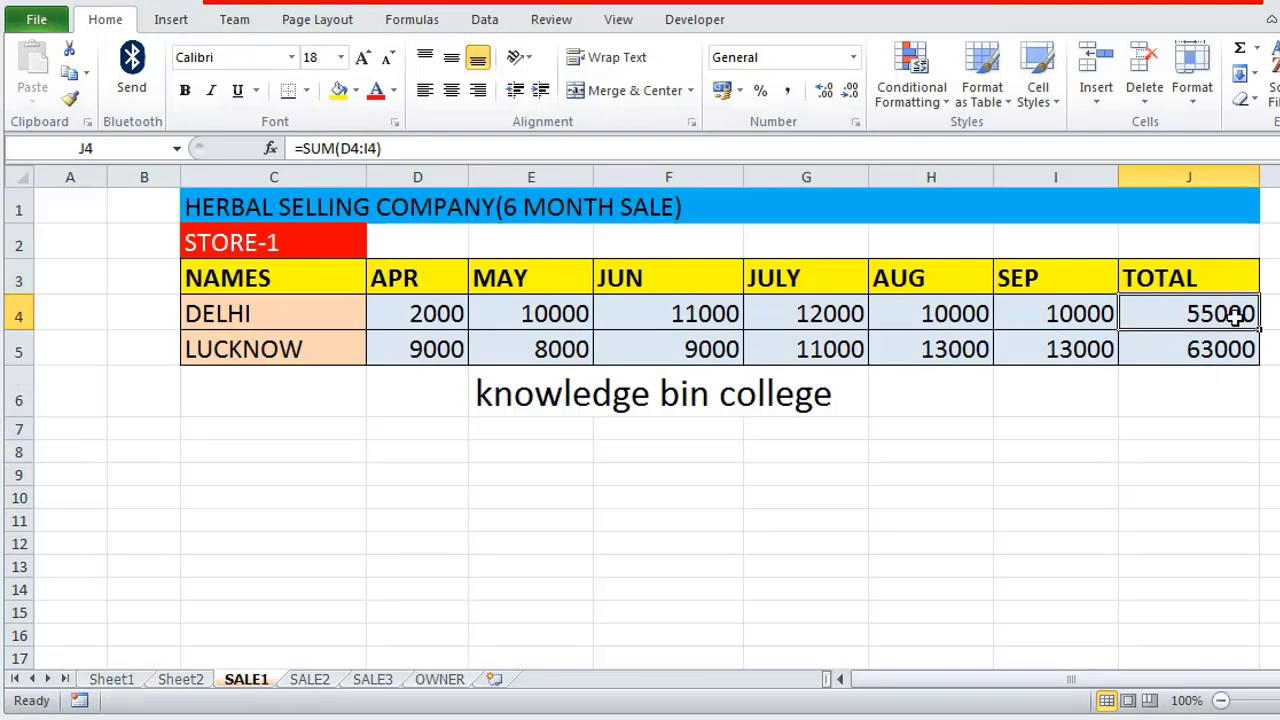
pyautogui.click(325, 681)
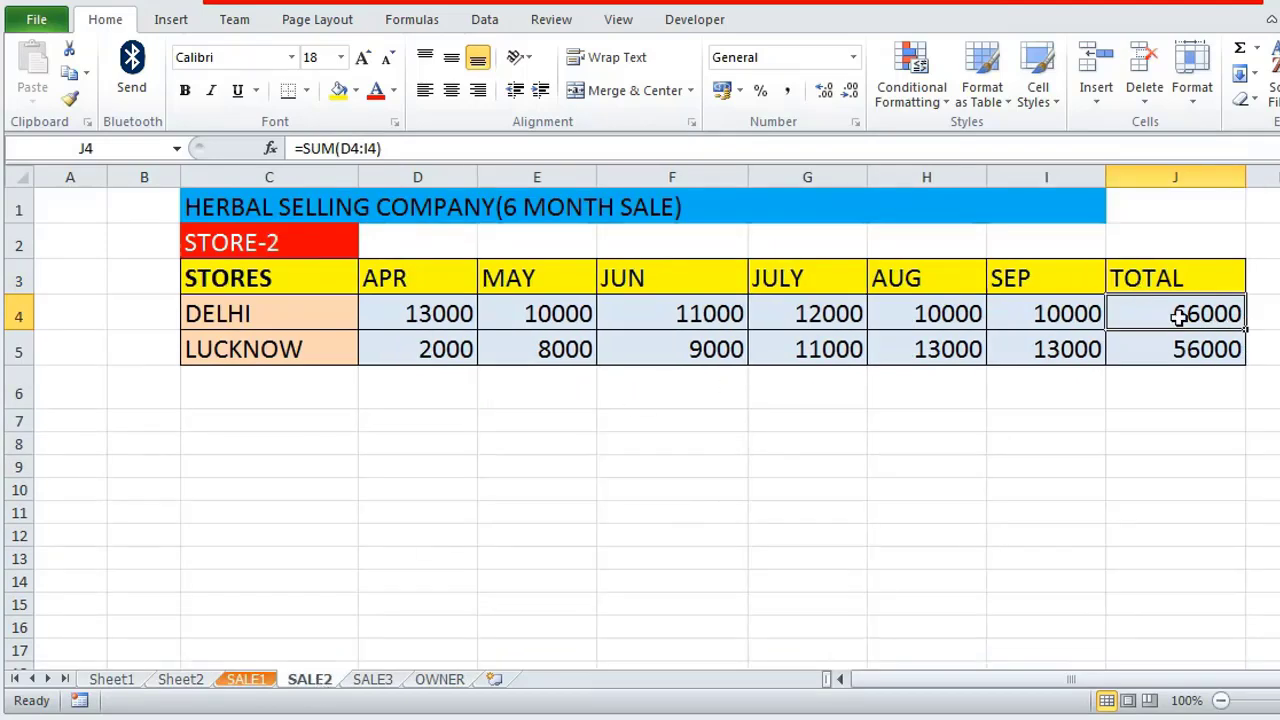
pyautogui.click(440, 679)
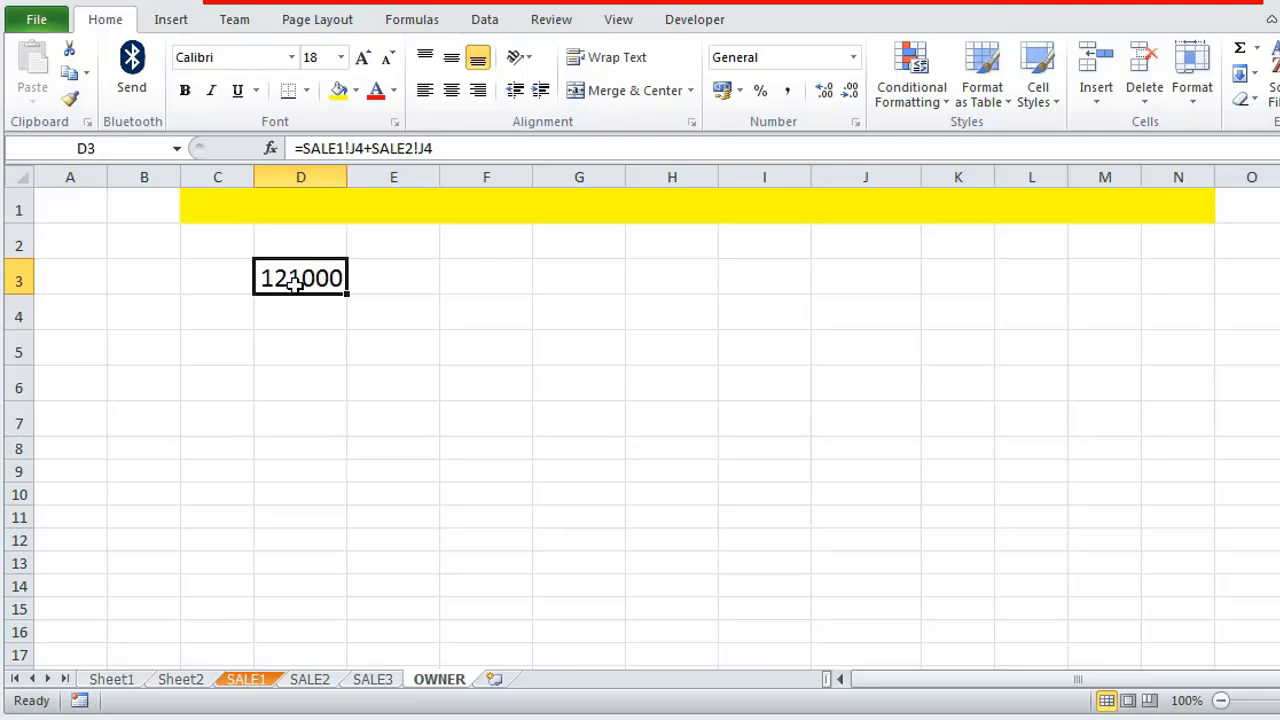
# Step: Delete the cross-sheet sum formula from cell D3 of the OWNER sheet
pyautogui.click(300, 317)
pyautogui.click(316, 279)
pyautogui.press('BackSpace')
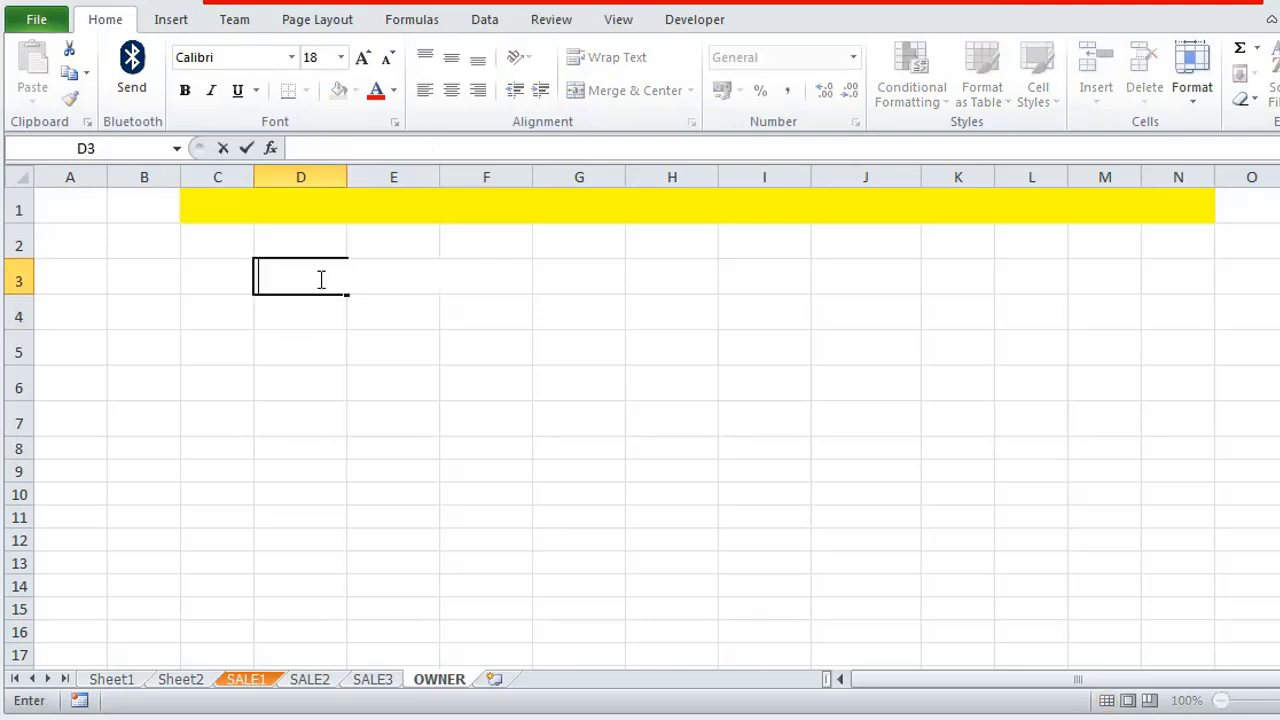
# Step: Look over the STORE-1 sales table on the SALE1 sheet and return to the OWNER sheet
pyautogui.click(249, 680)
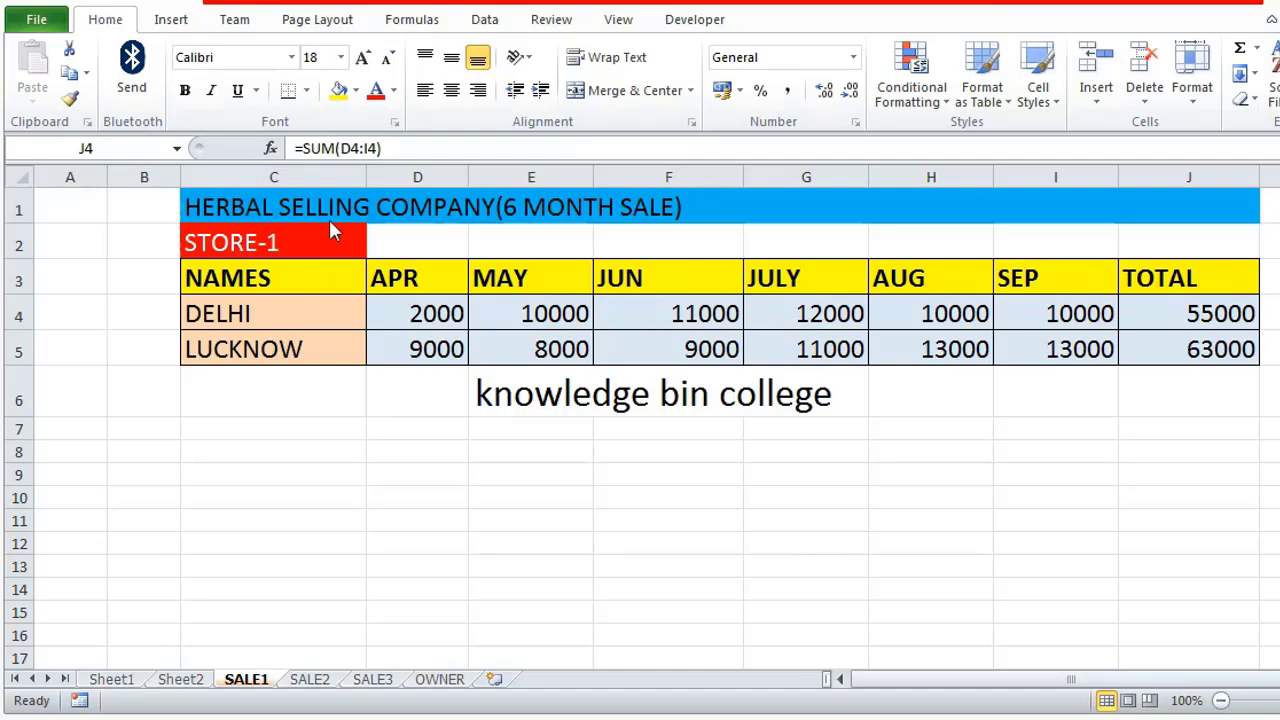
pyautogui.click(321, 270)
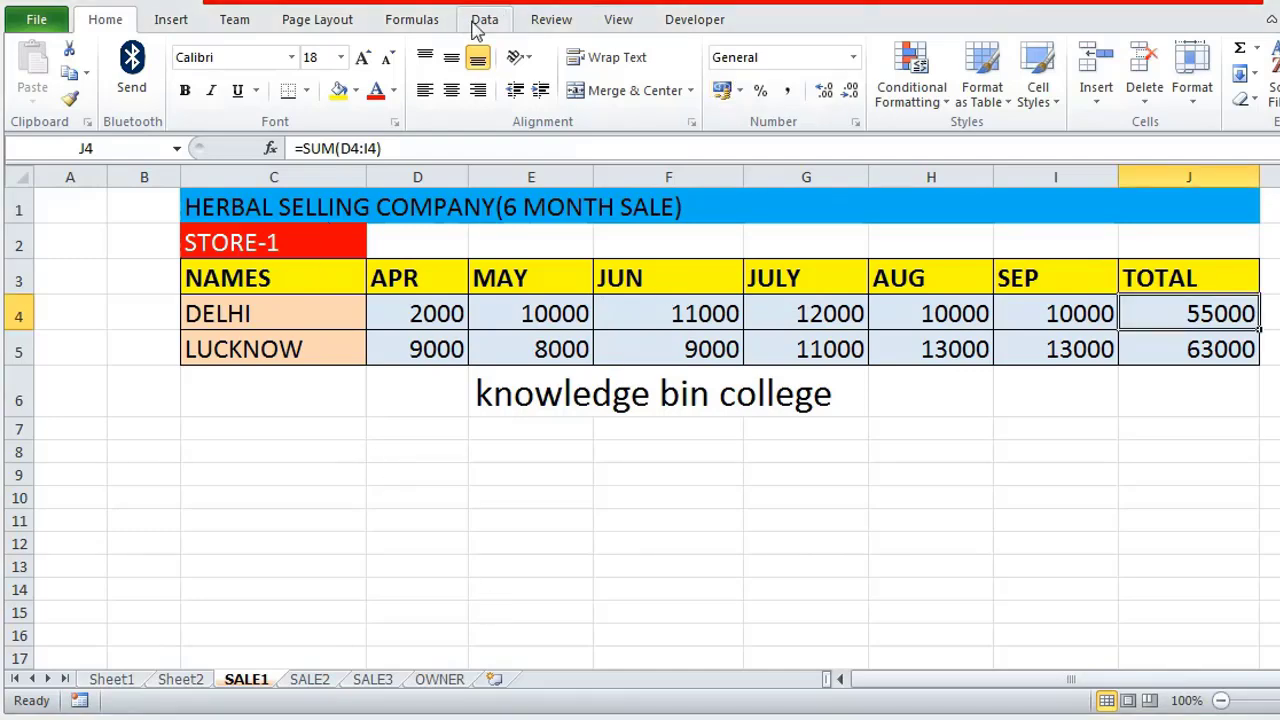
pyautogui.click(440, 679)
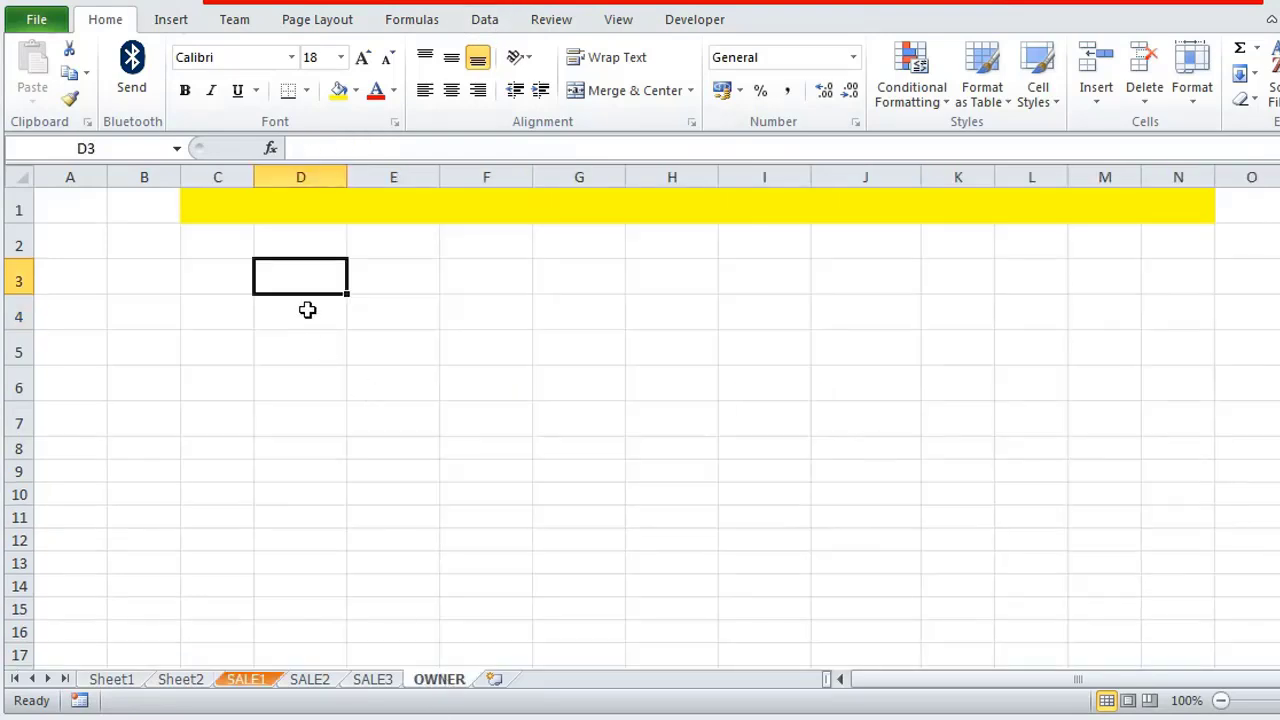
# Step: Start Consolidate at cell C1 of the OWNER sheet and delete the saved SALE1 and SALE2 references from its list
pyautogui.click(217, 211)
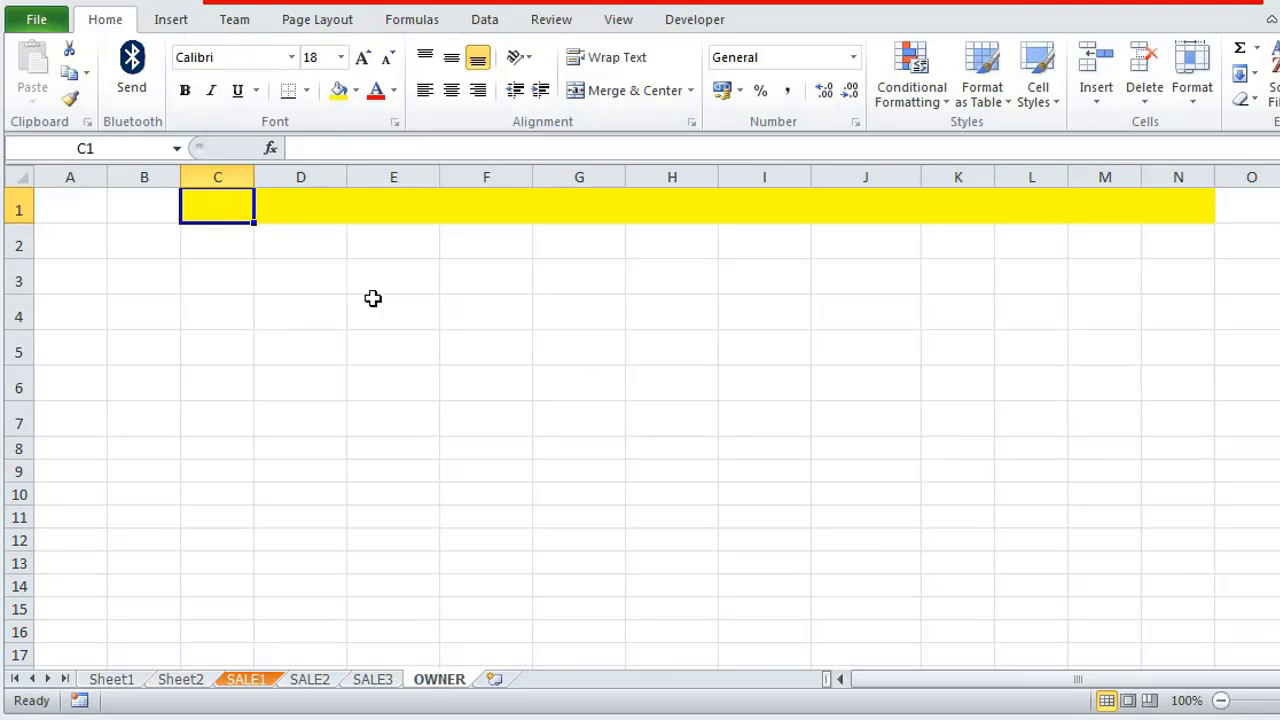
pyautogui.click(484, 22)
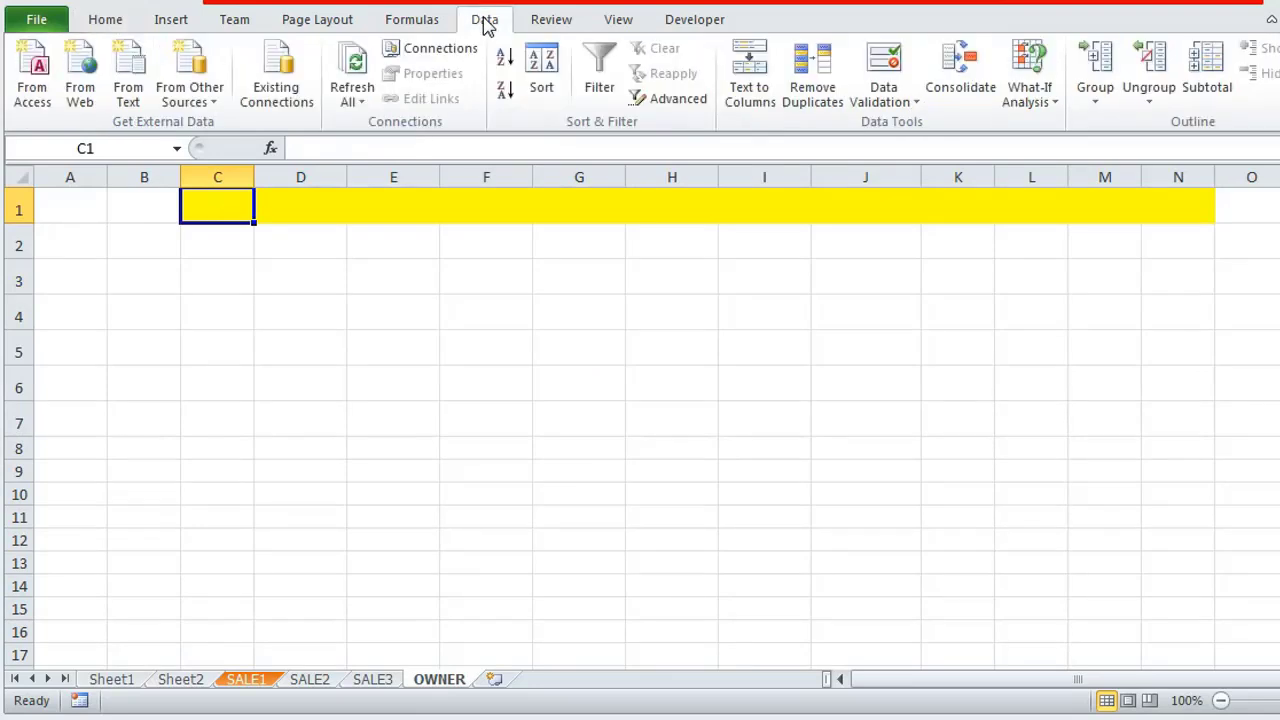
pyautogui.click(960, 75)
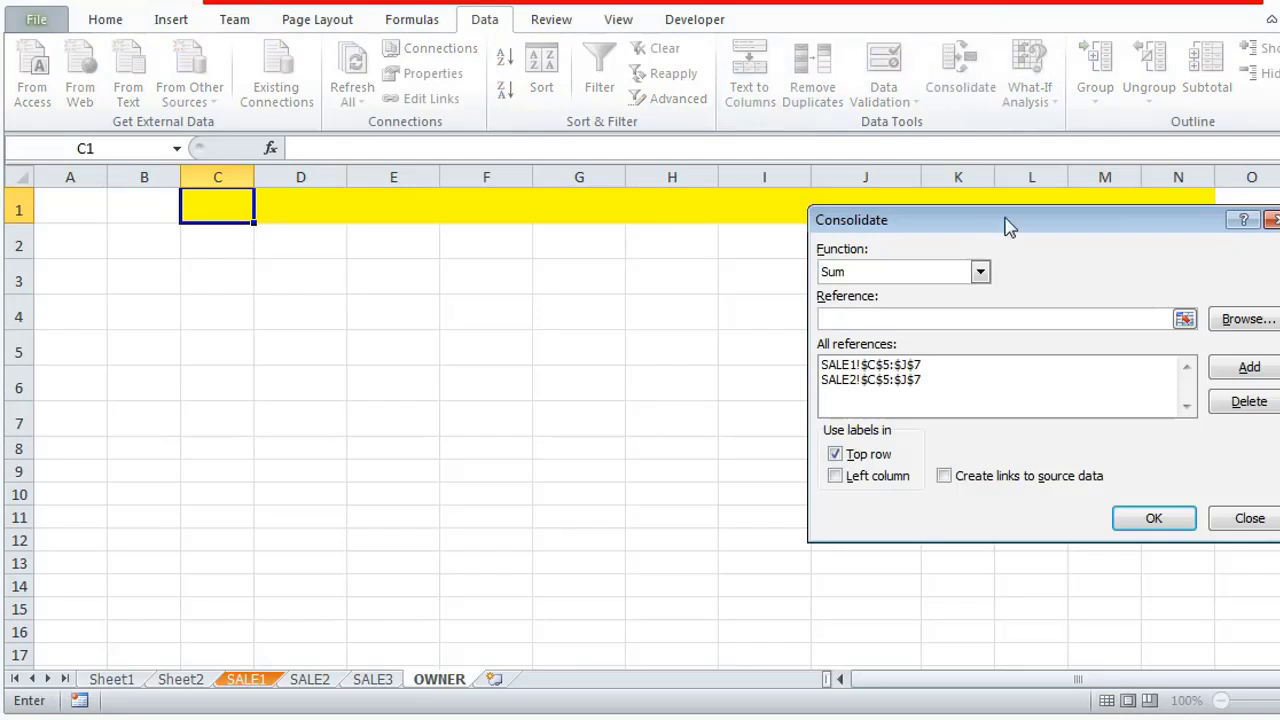
pyautogui.moveTo(1006, 224); pyautogui.dragTo(950, 257)
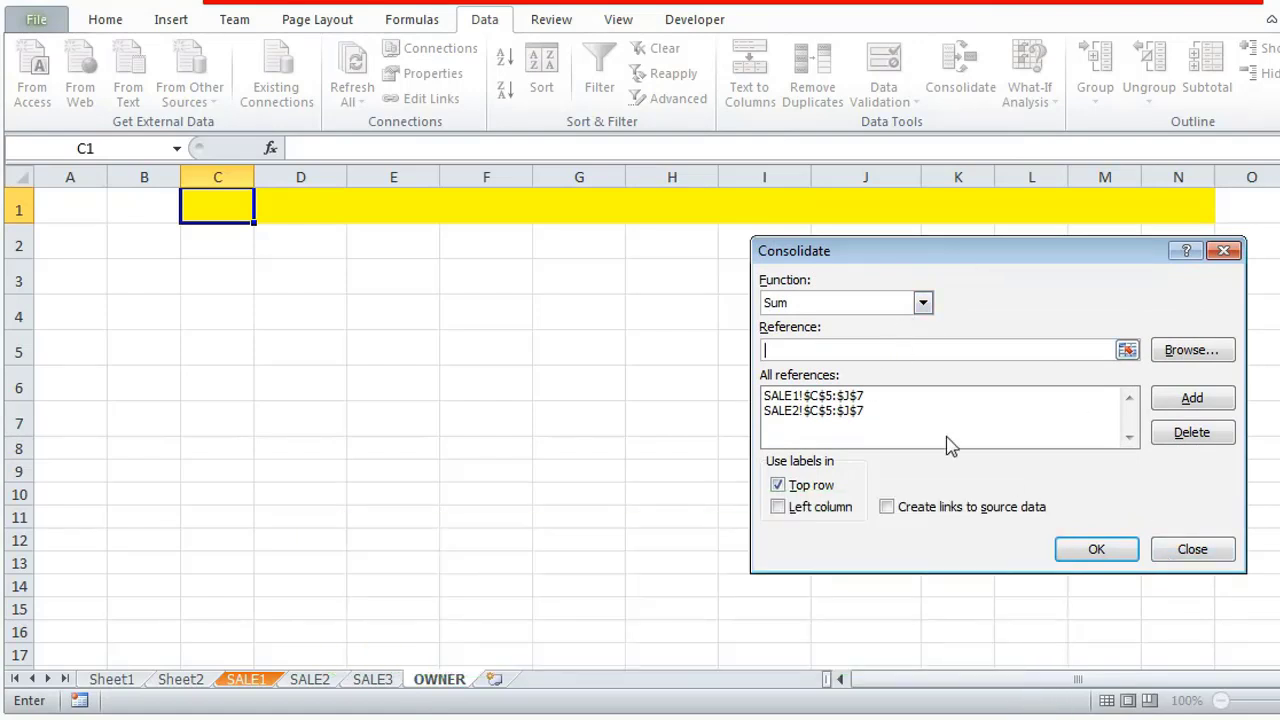
pyautogui.click(836, 401)
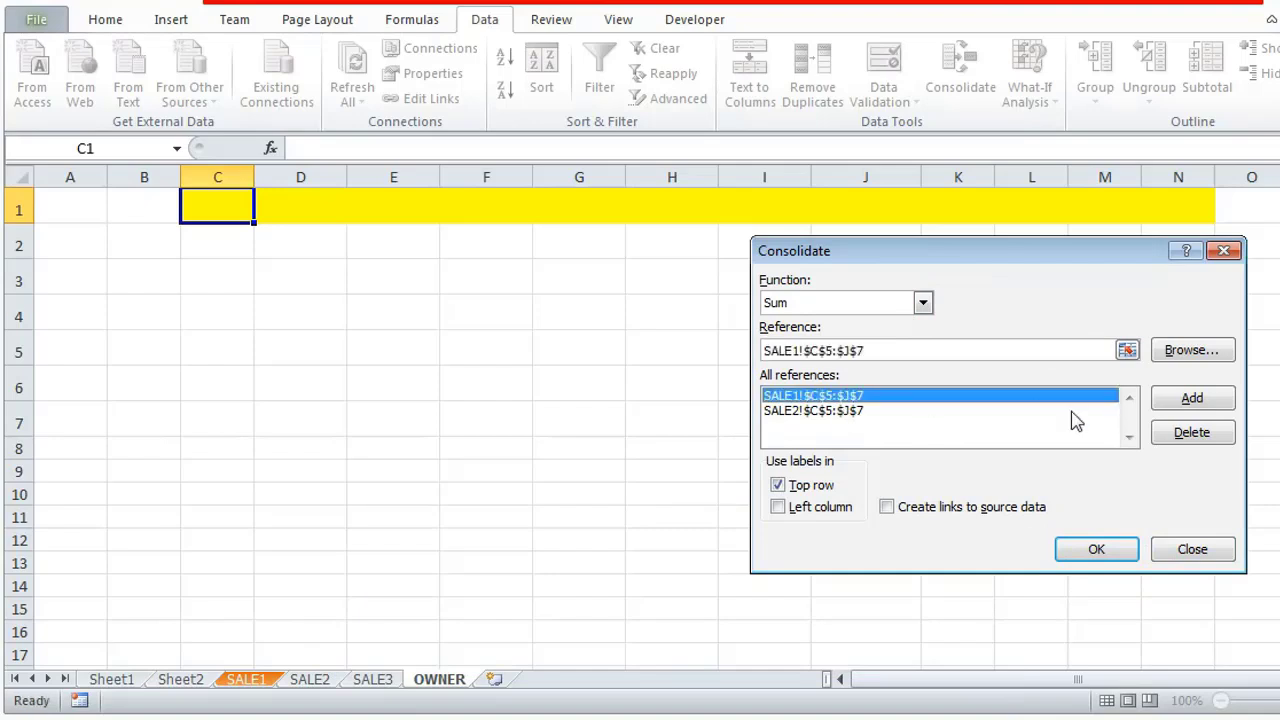
pyautogui.click(1174, 435)
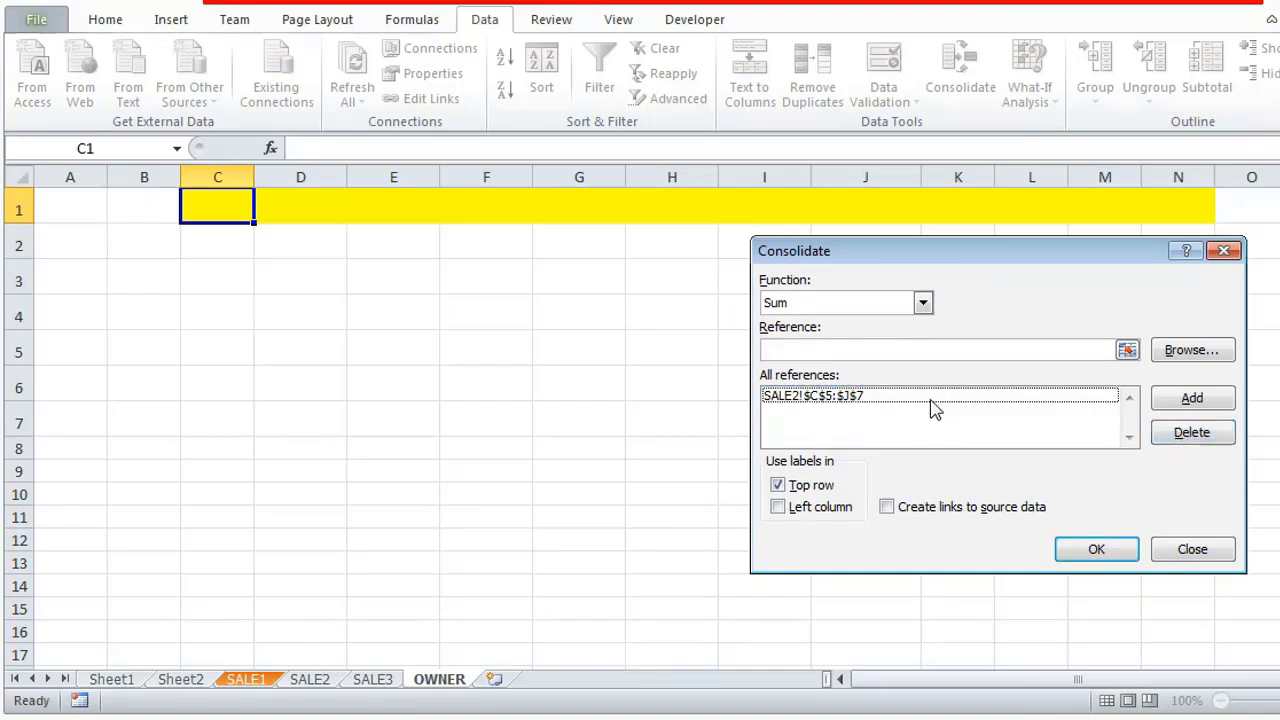
pyautogui.click(930, 400)
pyautogui.click(1188, 437)
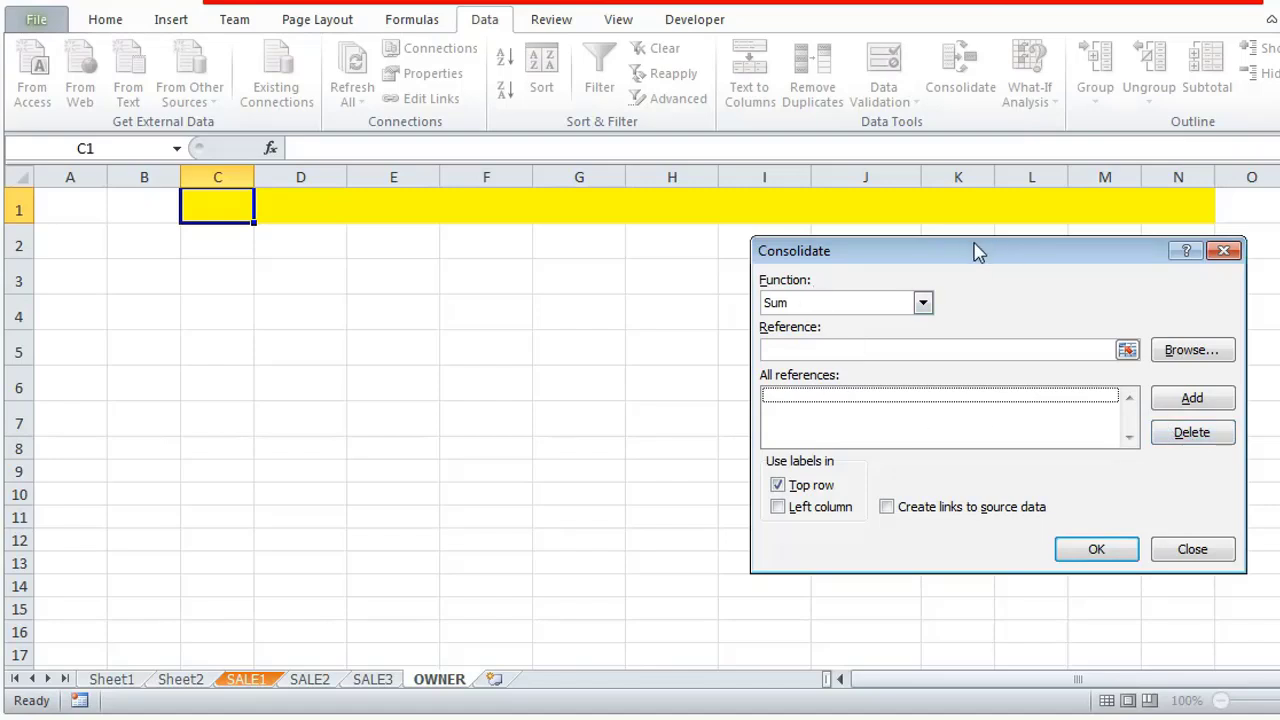
pyautogui.moveTo(969, 252); pyautogui.dragTo(949, 253)
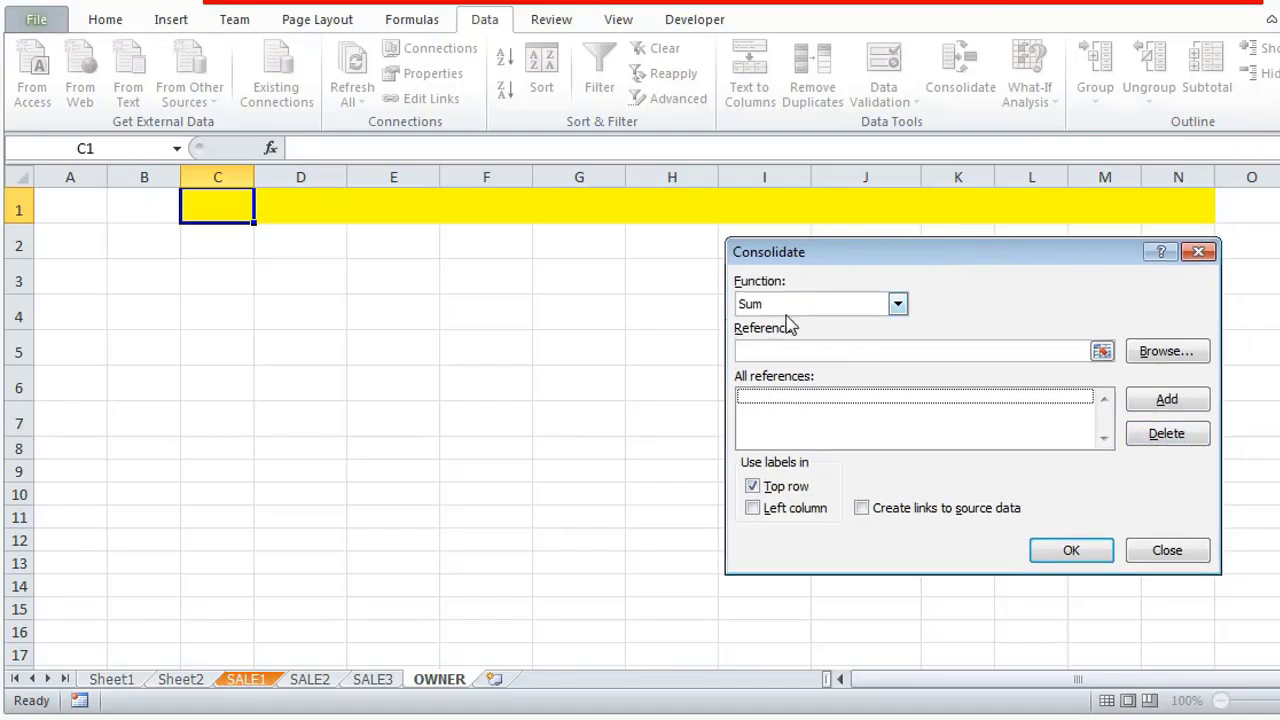
# Step: Choose Sum as the consolidation function and add the STORE-1 table as the reference SALE1!$C$3:$J$5
pyautogui.click(897, 305)
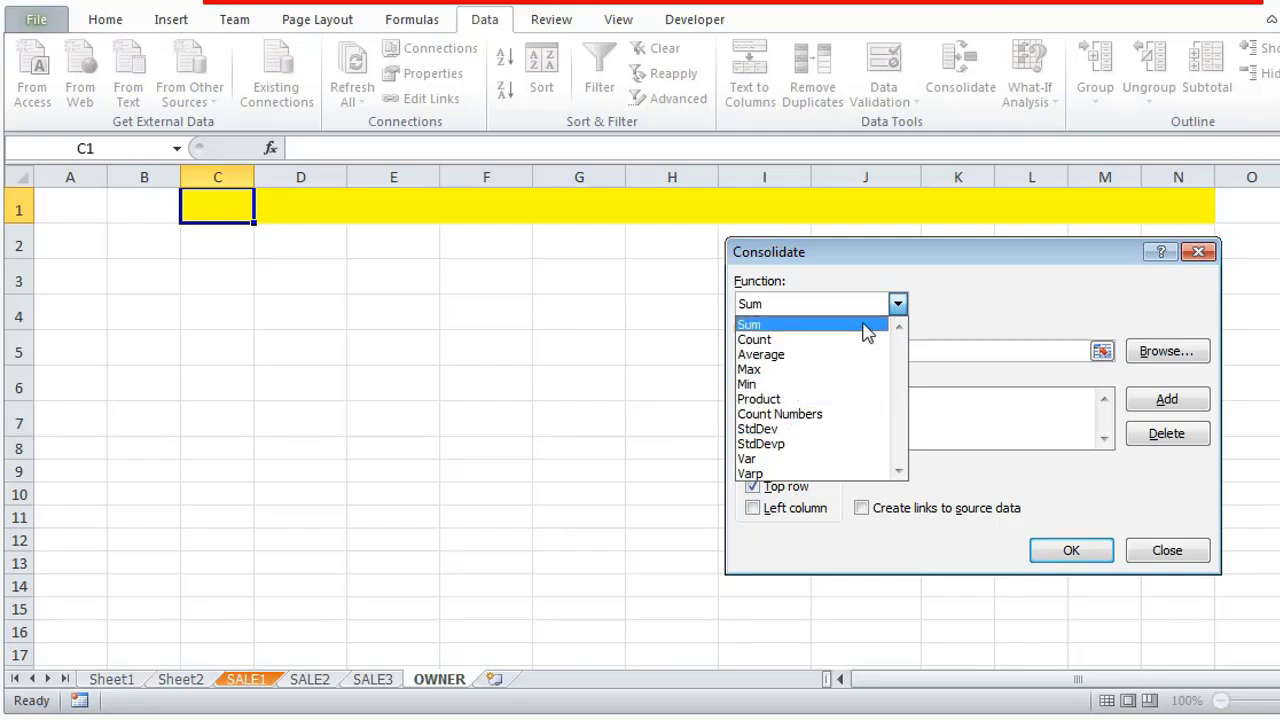
pyautogui.click(763, 328)
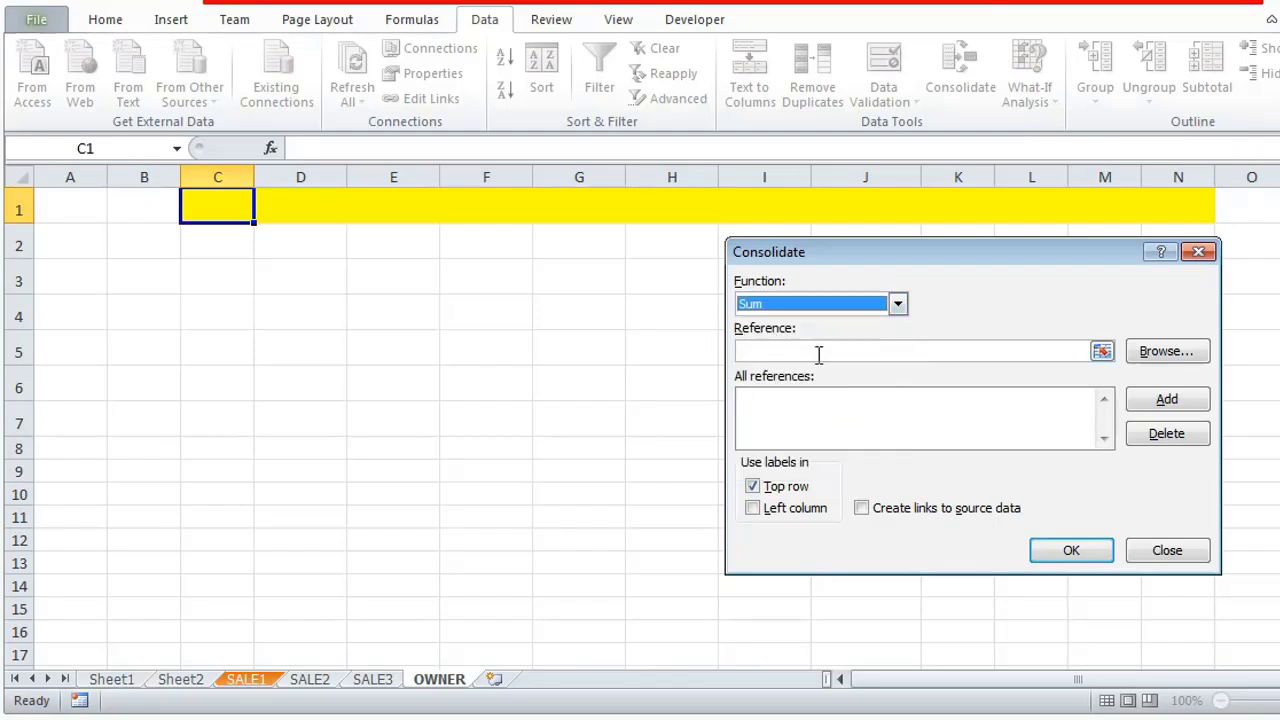
pyautogui.click(804, 351)
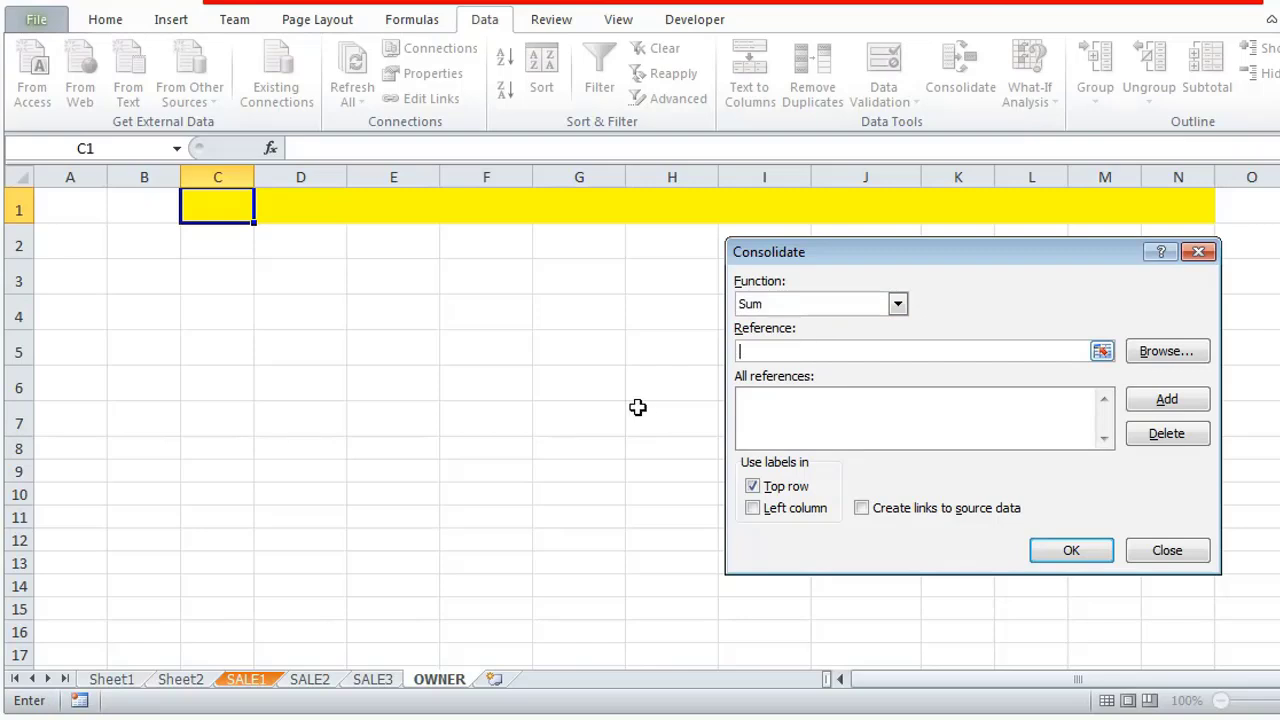
pyautogui.click(246, 679)
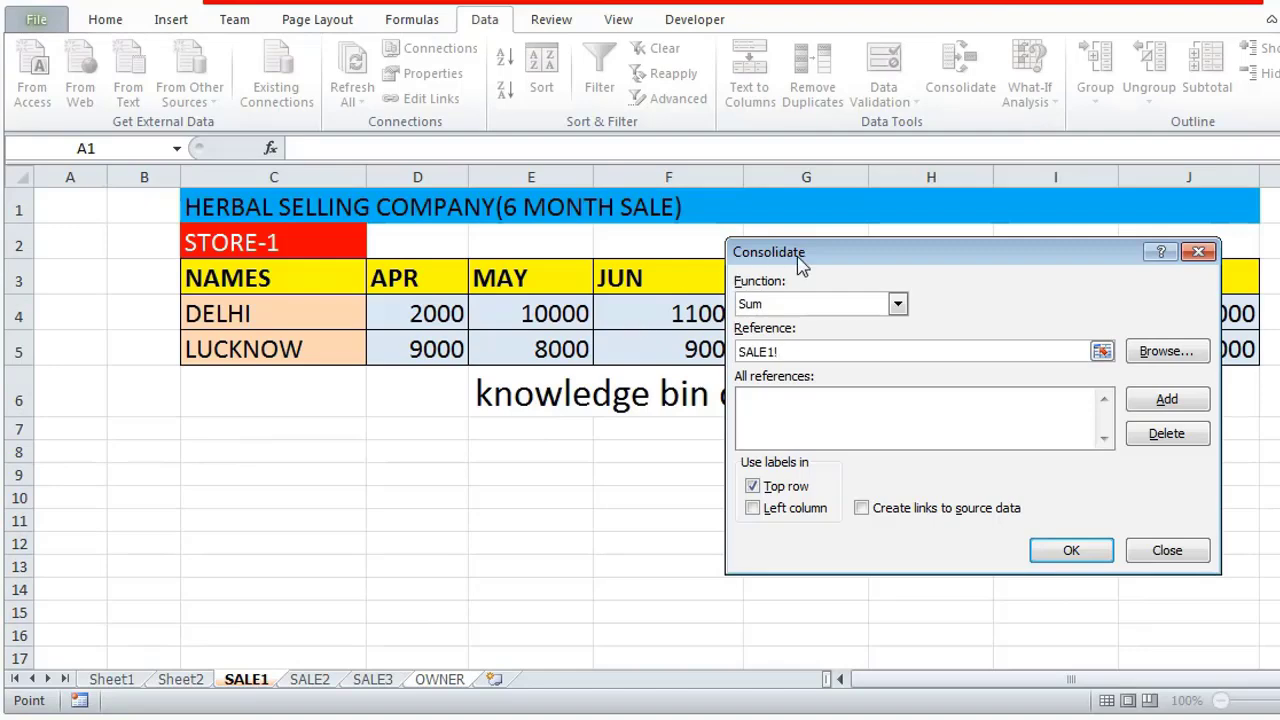
pyautogui.moveTo(815, 255); pyautogui.dragTo(775, 381)
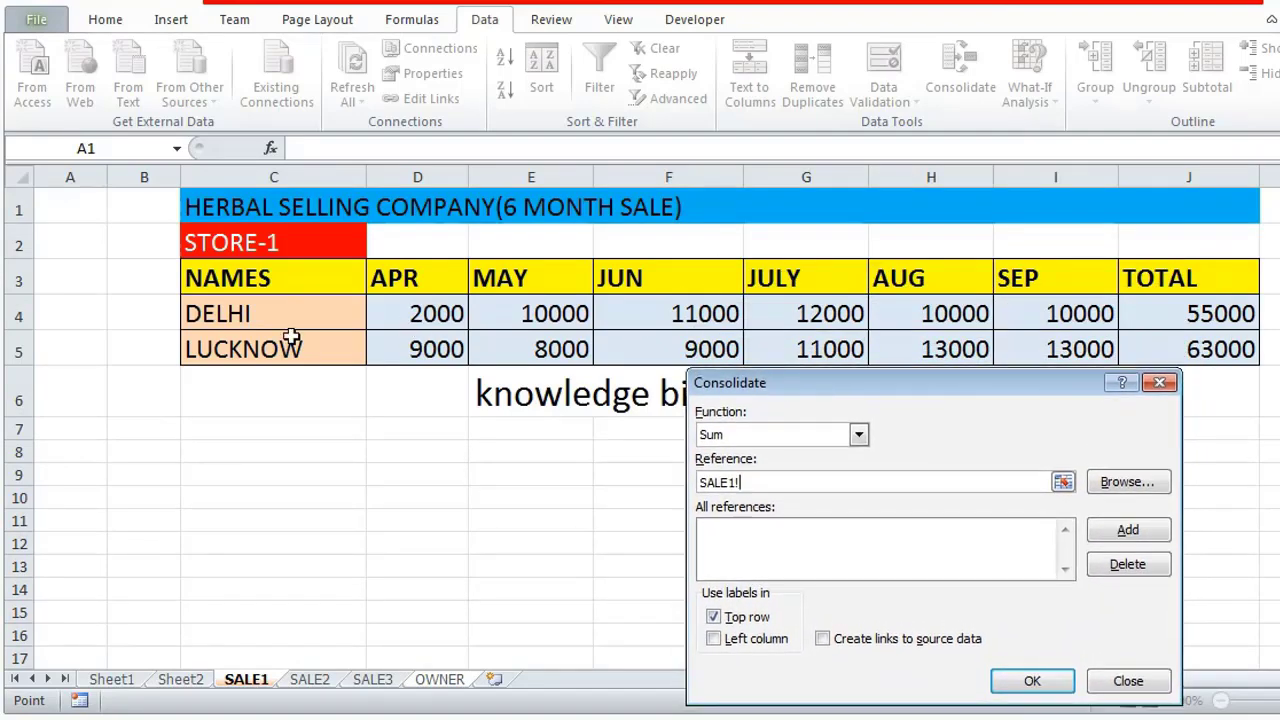
pyautogui.moveTo(213, 279); pyautogui.dragTo(1132, 339)
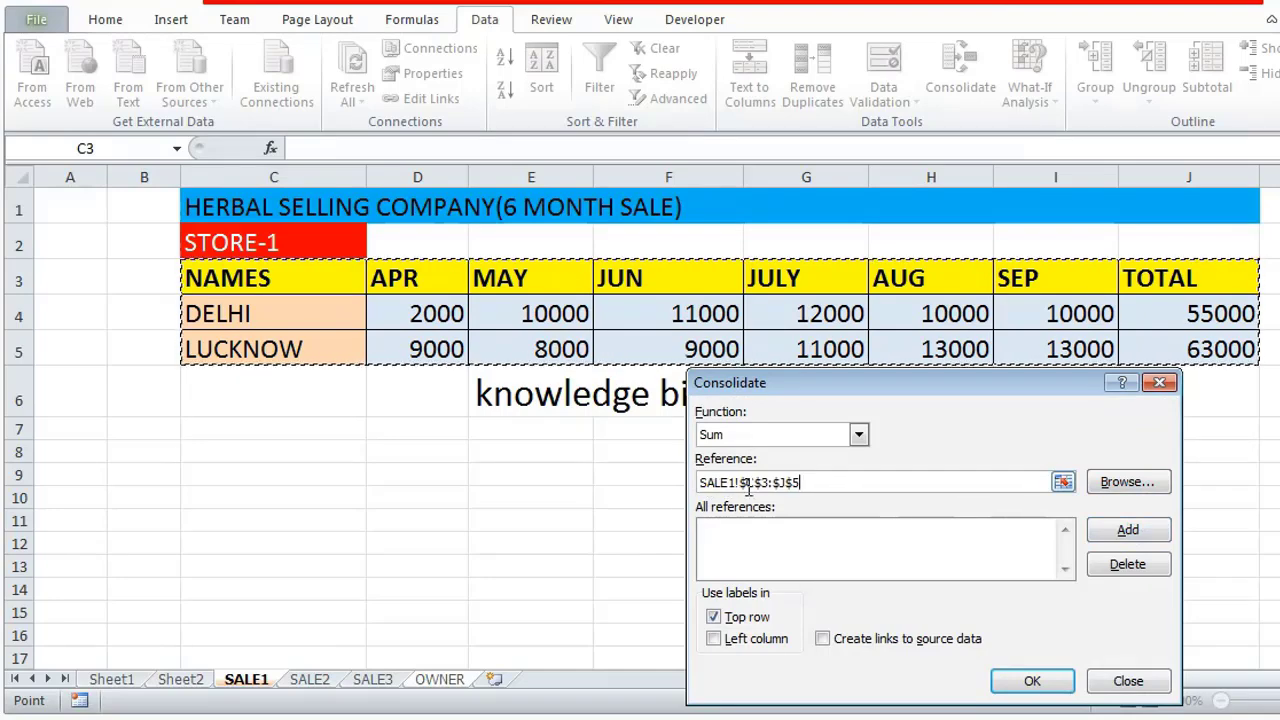
pyautogui.click(1128, 531)
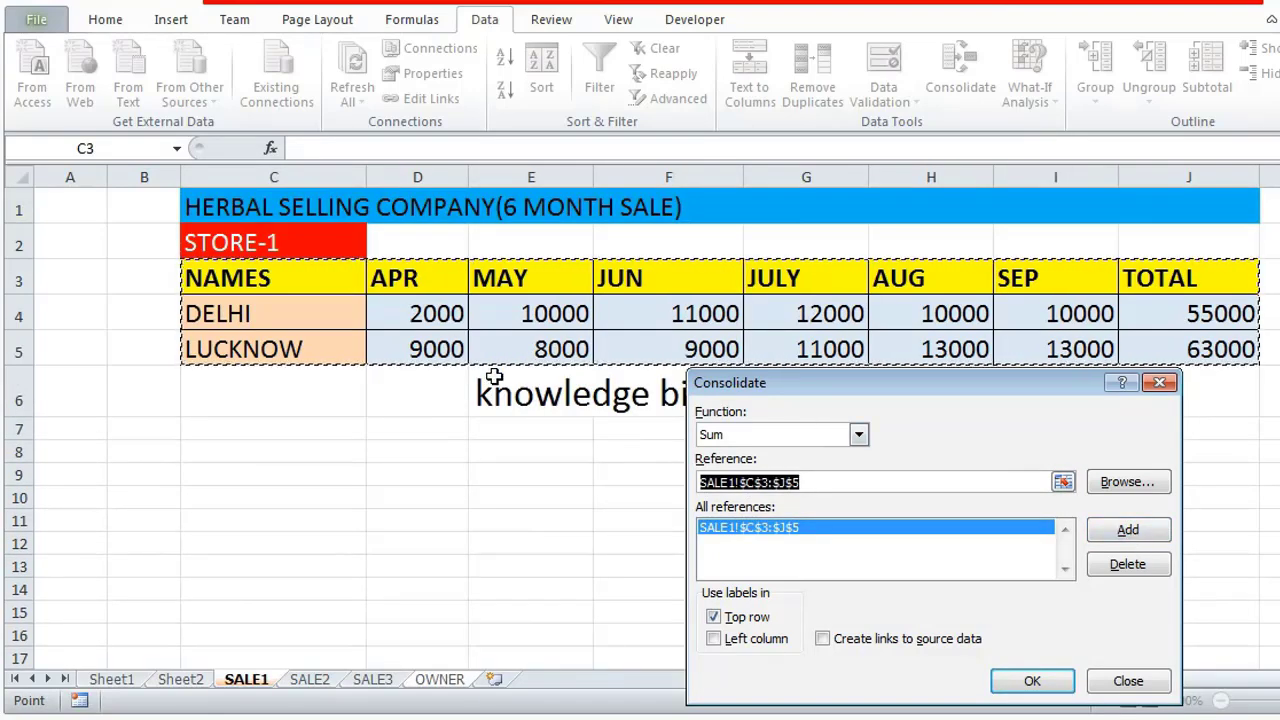
# Step: Add the STORE-2 table to the consolidation as the reference SALE2!$C$3:$J$5
pyautogui.click(310, 680)
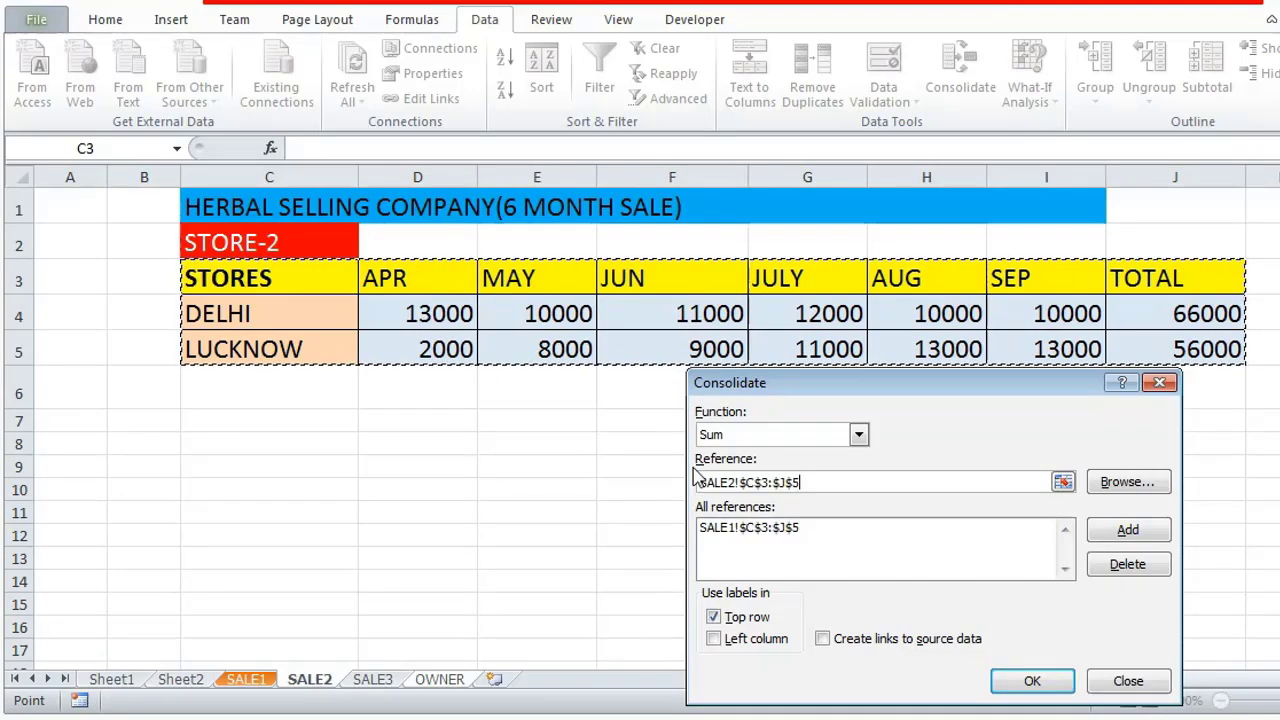
pyautogui.click(822, 480)
pyautogui.press('BackSpace')
pyautogui.press('BackSpace')
pyautogui.press('BackSpace')
pyautogui.press('BackSpace')
pyautogui.press('BackSpace')
pyautogui.press('BackSpace')
pyautogui.press('BackSpace')
pyautogui.press('BackSpace')
pyautogui.press('BackSpace')
pyautogui.press('BackSpace')
pyautogui.press('BackSpace')
pyautogui.press('BackSpace')
pyautogui.press('BackSpace')
pyautogui.press('BackSpace')
pyautogui.press('BackSpace')
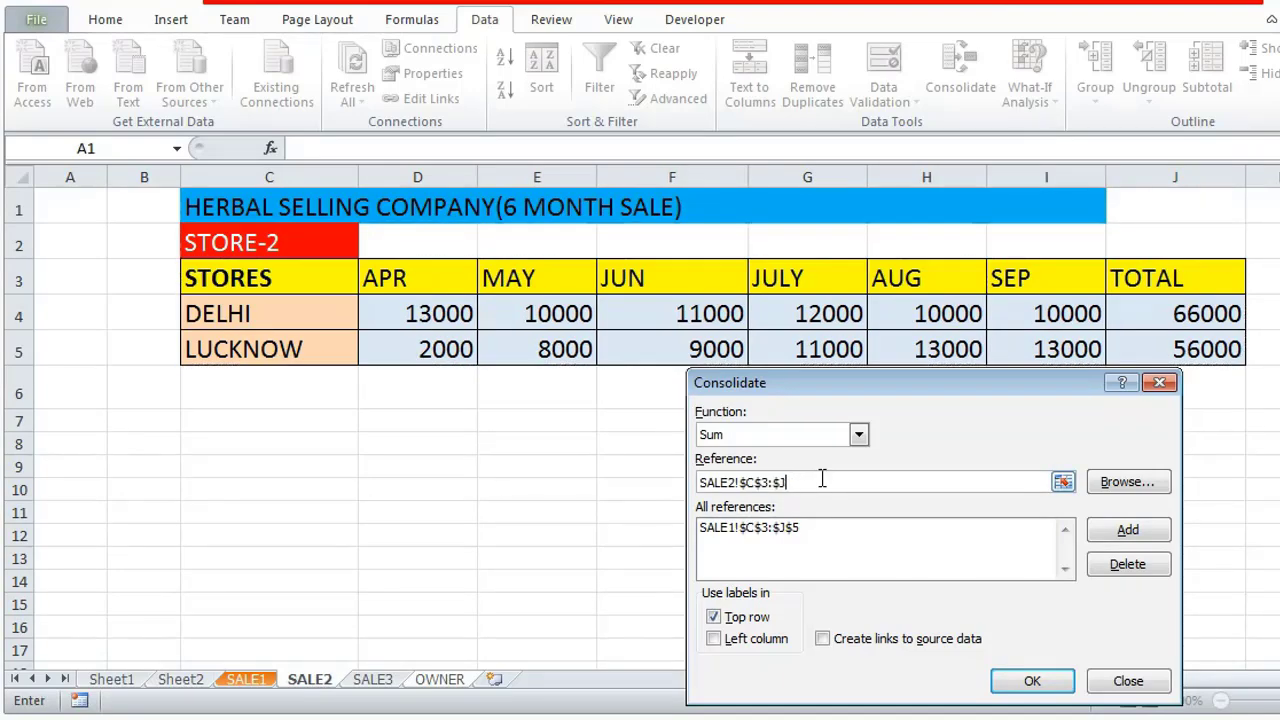
pyautogui.moveTo(217, 278); pyautogui.dragTo(1186, 347)
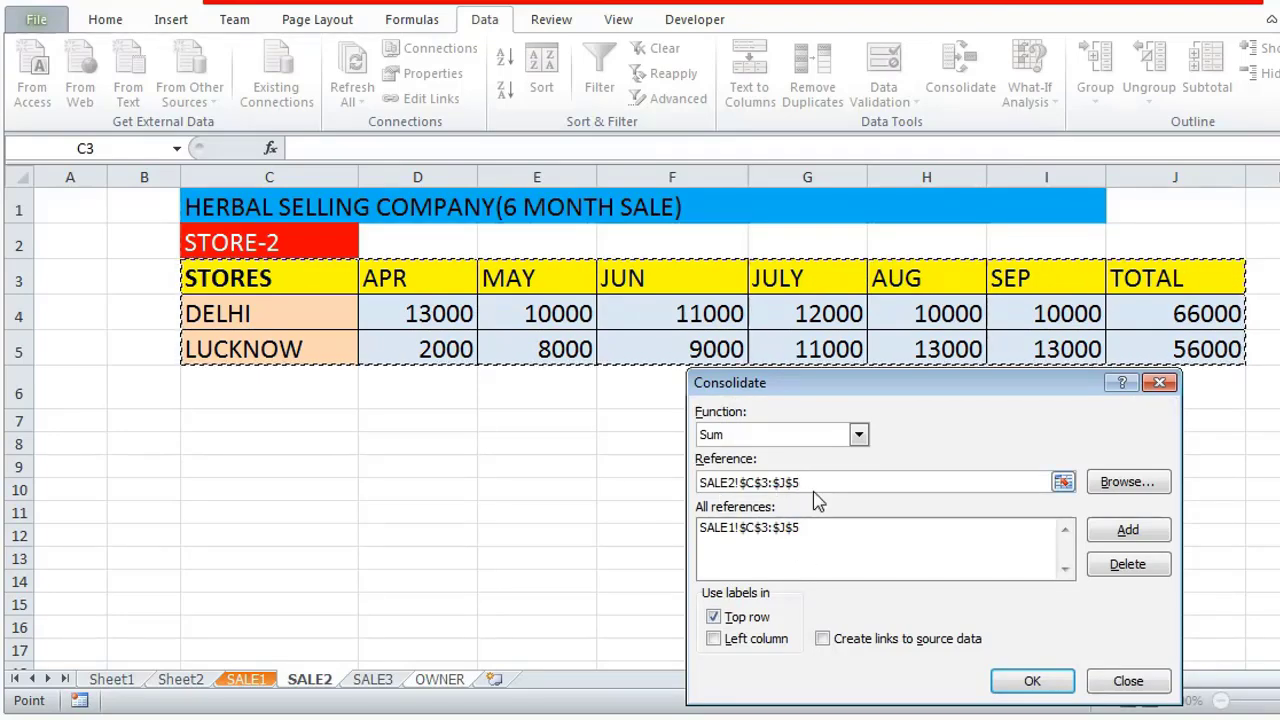
pyautogui.click(1133, 530)
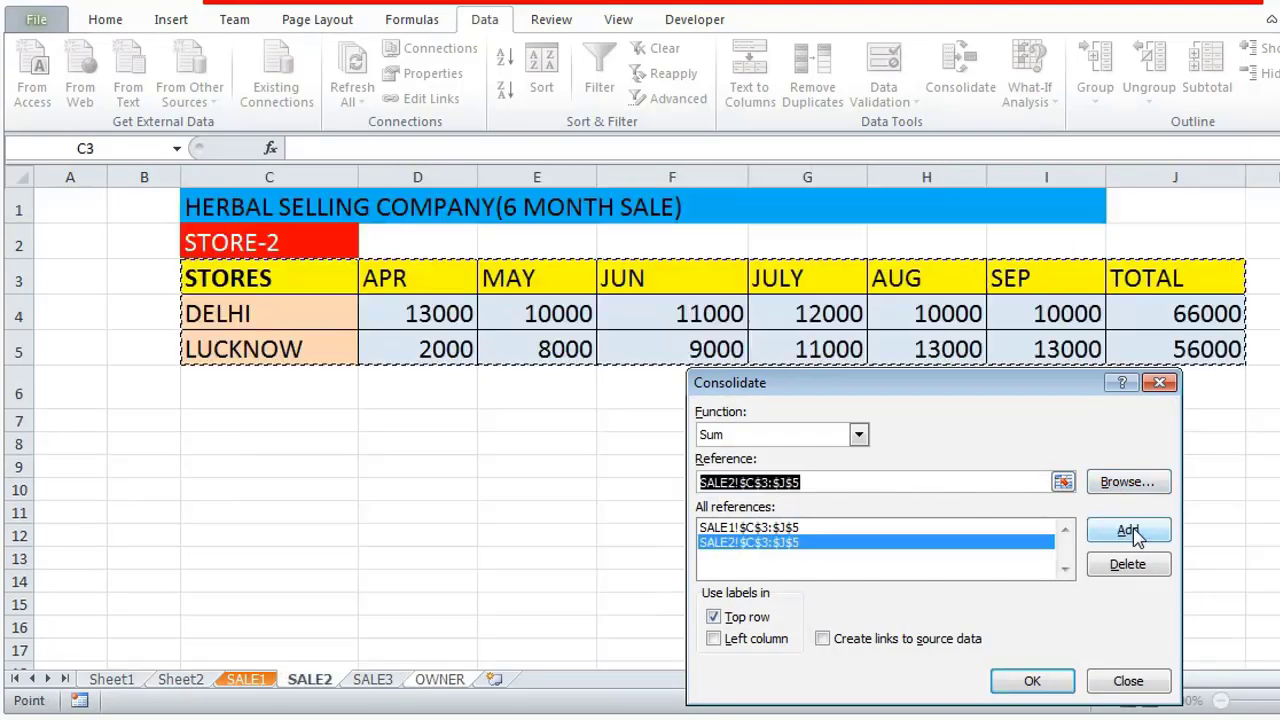
# Step: Enable left column labels and links to source data alongside the top row labels, and run the consolidation
pyautogui.click(774, 530)
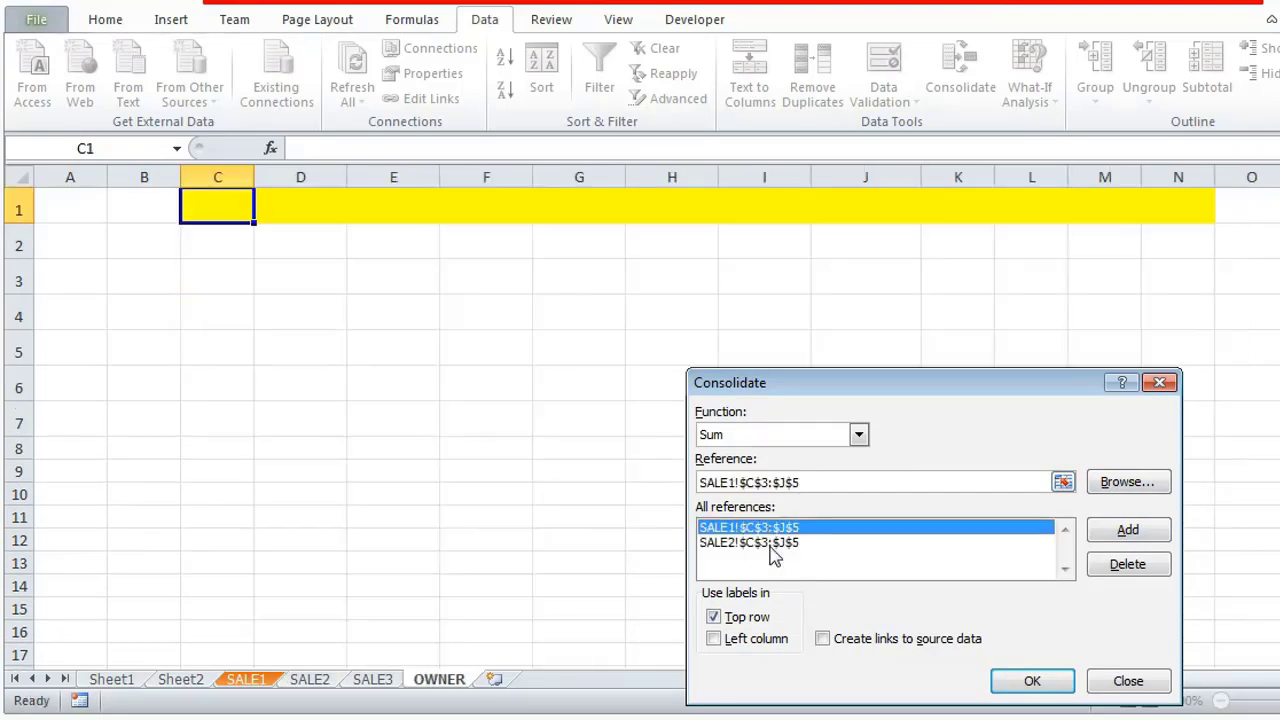
pyautogui.click(774, 543)
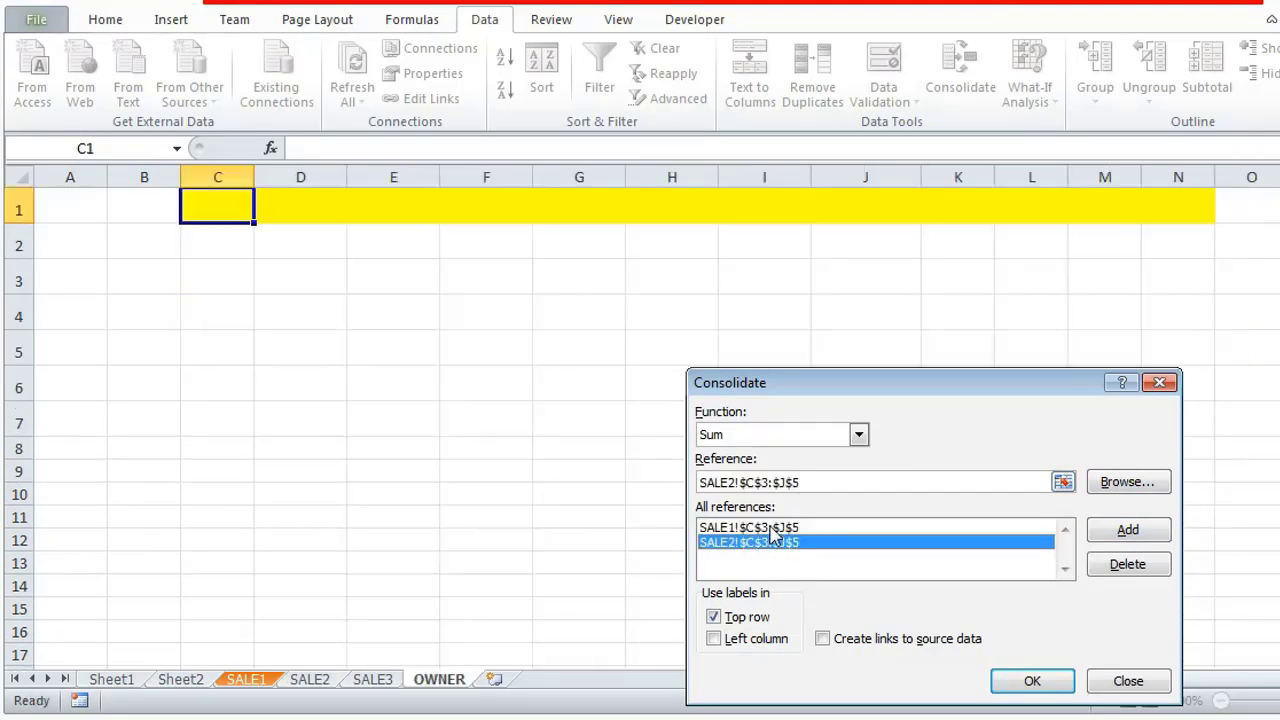
pyautogui.click(772, 529)
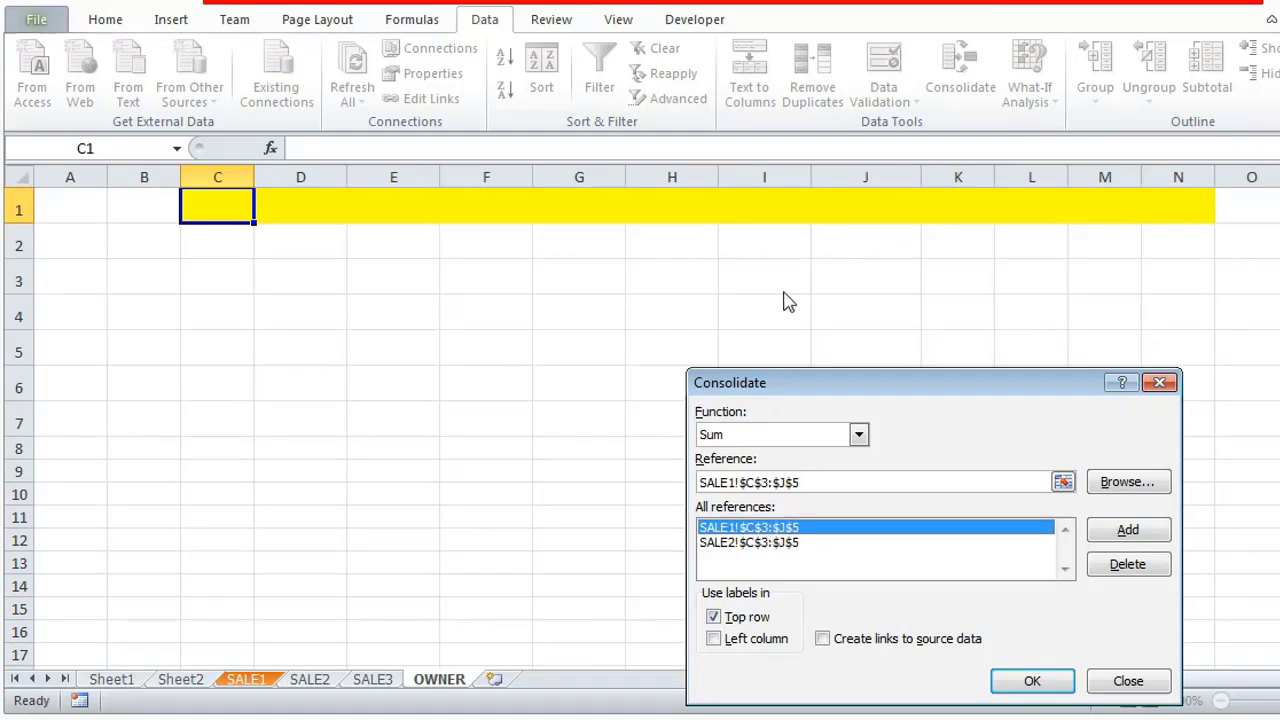
pyautogui.click(714, 640)
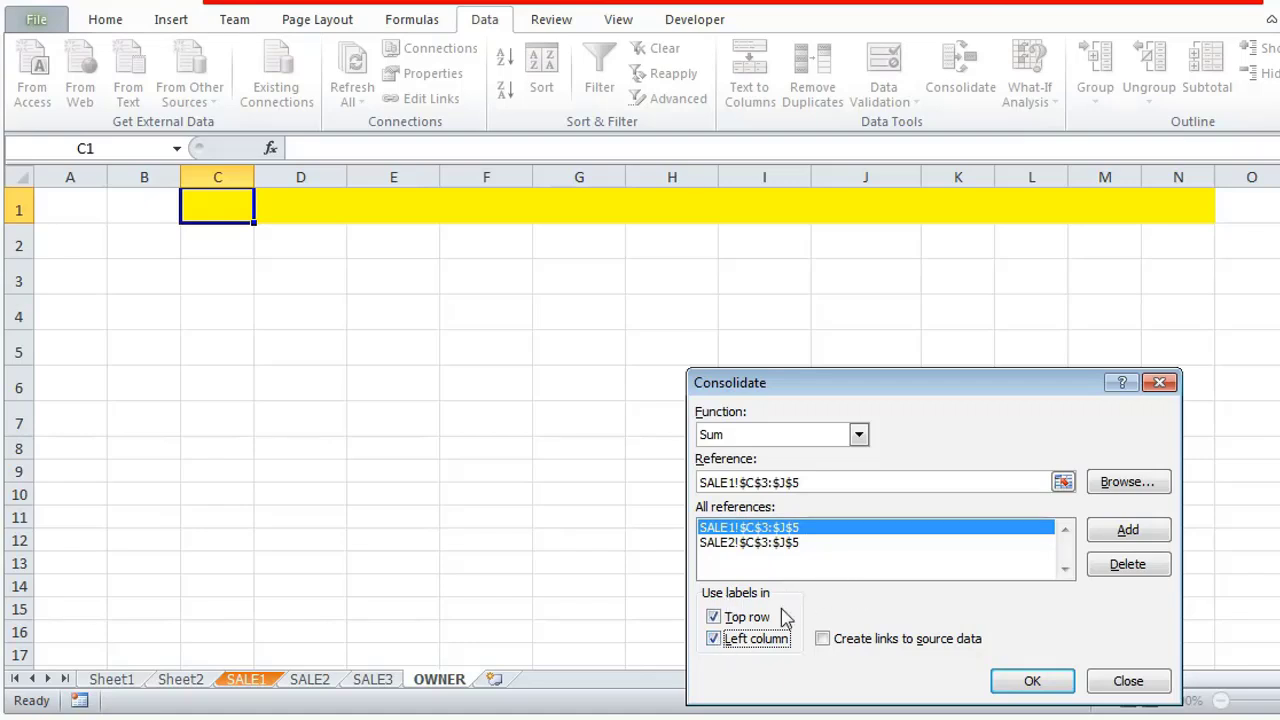
pyautogui.click(824, 641)
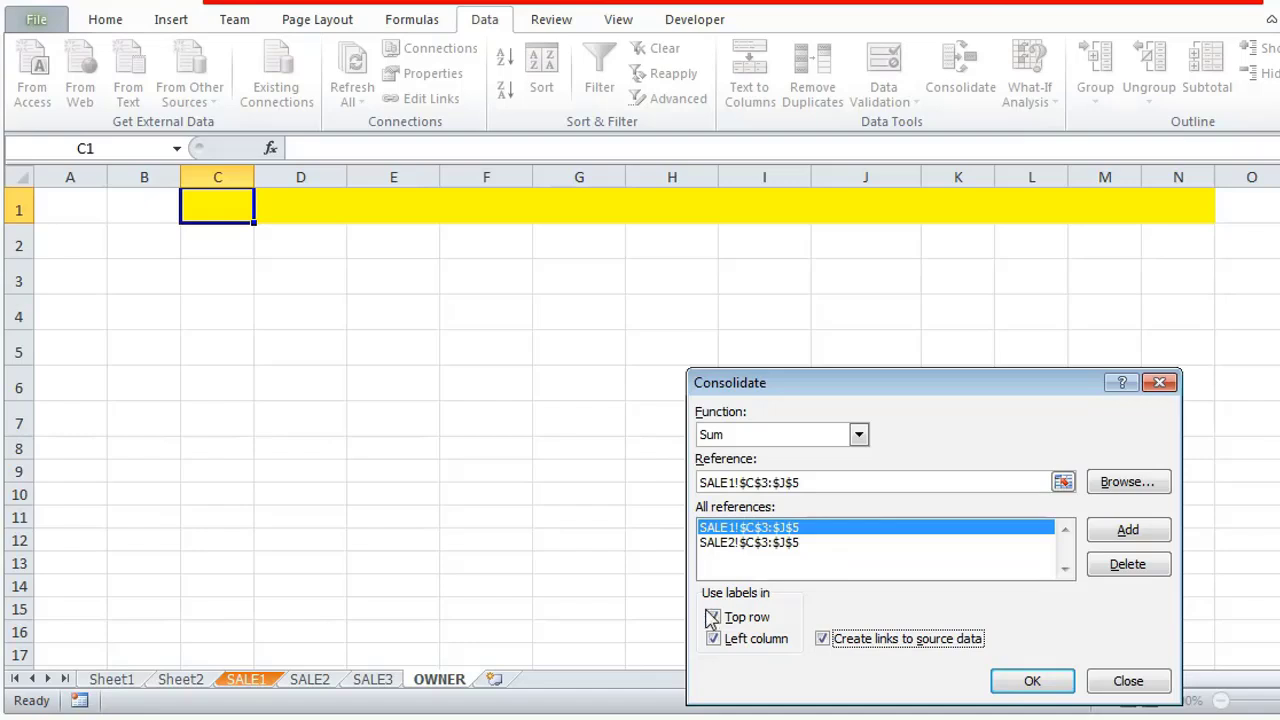
pyautogui.click(1033, 683)
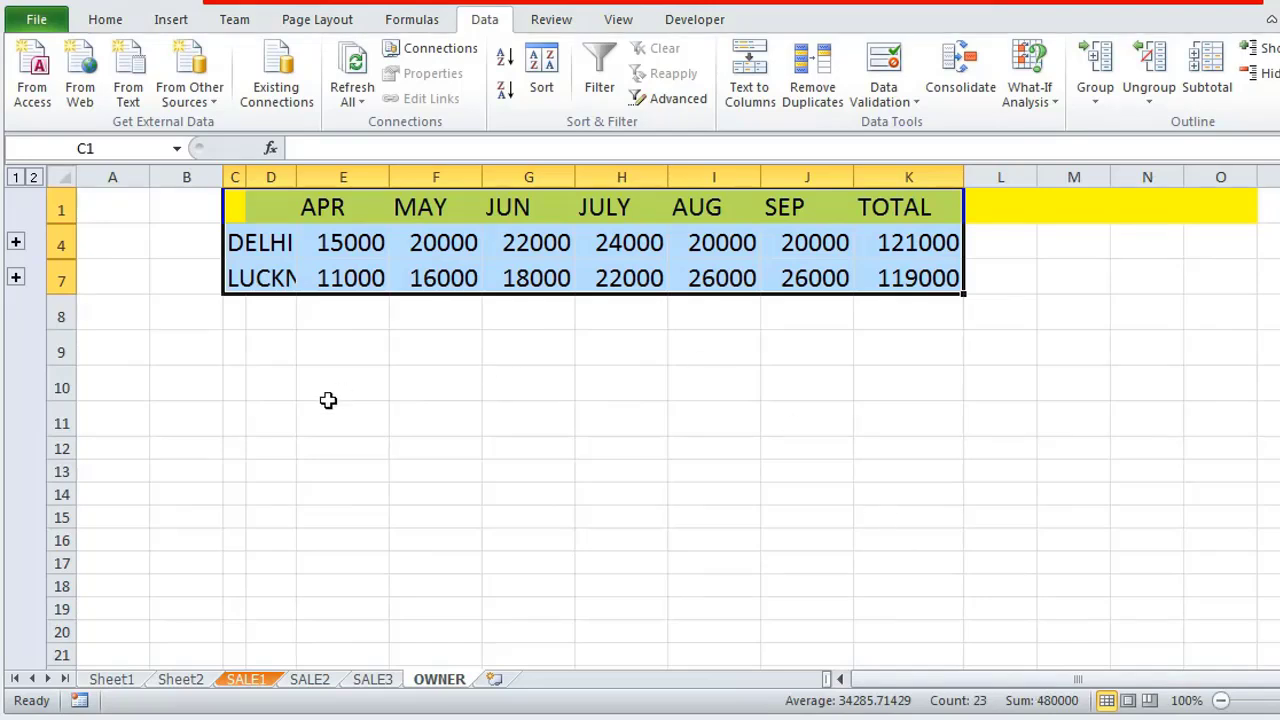
# Step: Widen column D of the OWNER sheet so the LUCKNOW label fits in full
pyautogui.click(274, 326)
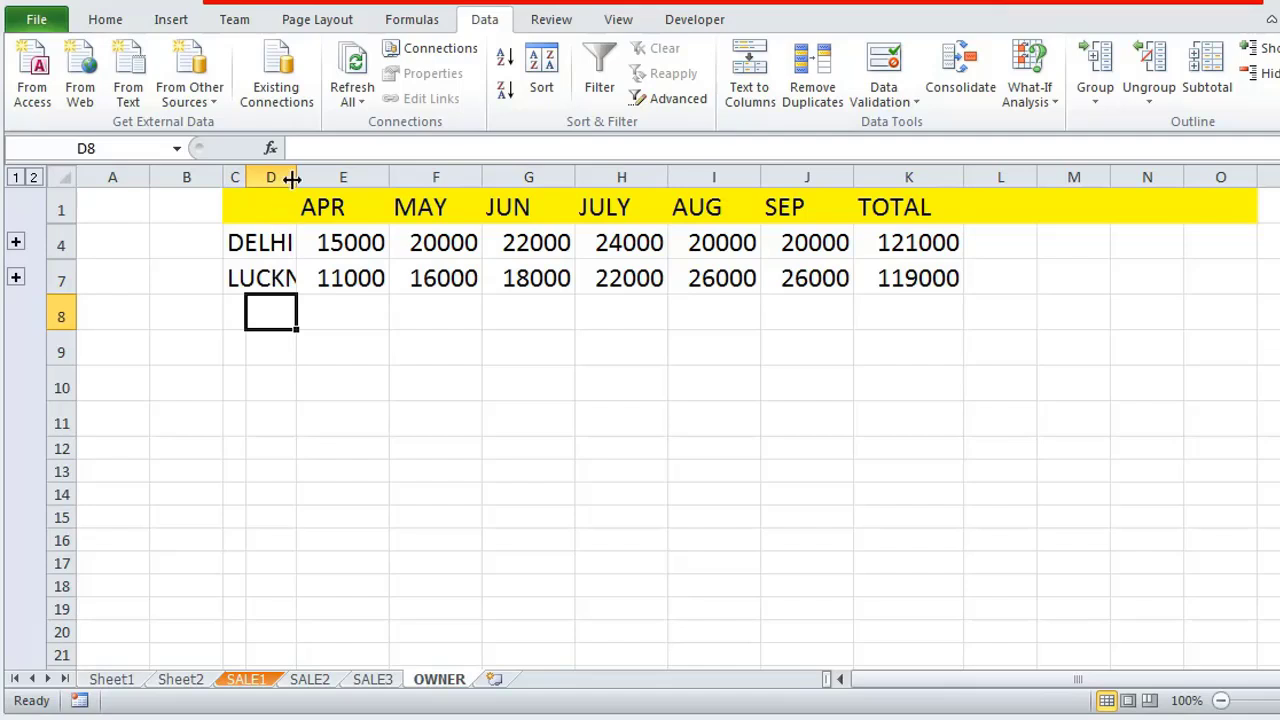
pyautogui.moveTo(297, 177); pyautogui.dragTo(347, 178)
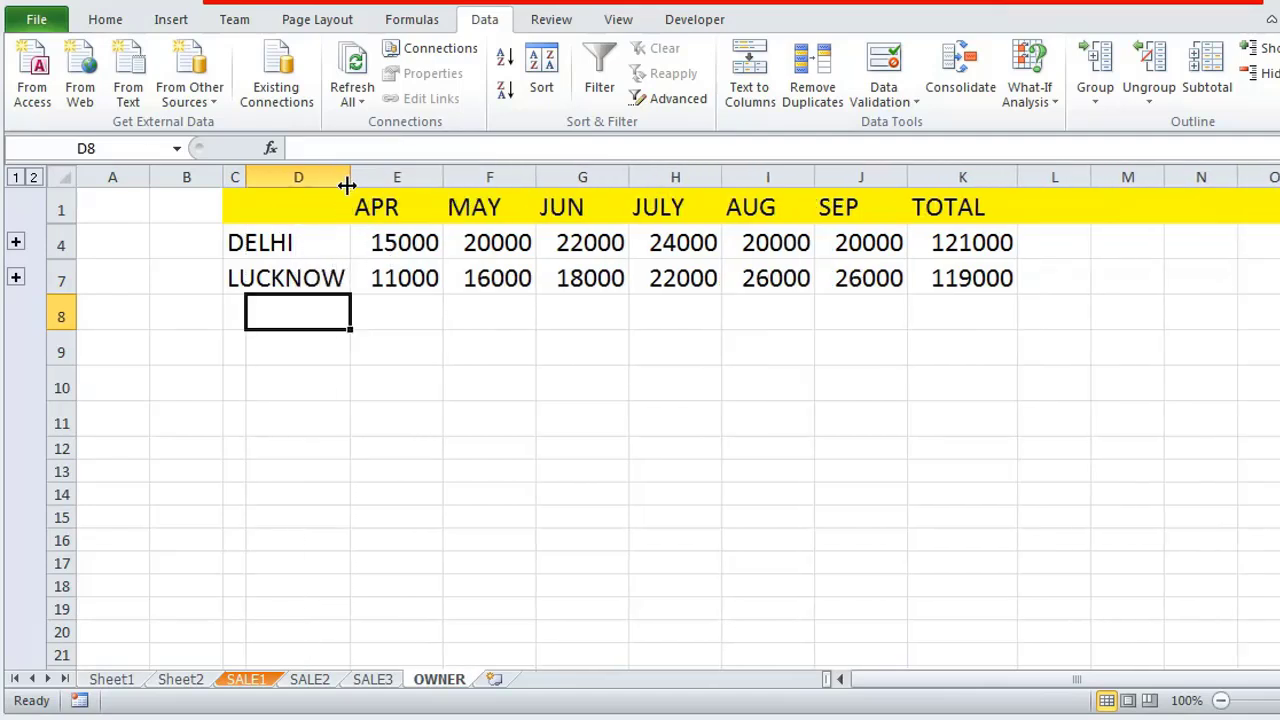
# Step: Inspect the consolidated APR and MAY cells and their formulas for the Delhi and Lucknow rows
pyautogui.click(273, 246)
pyautogui.click(292, 289)
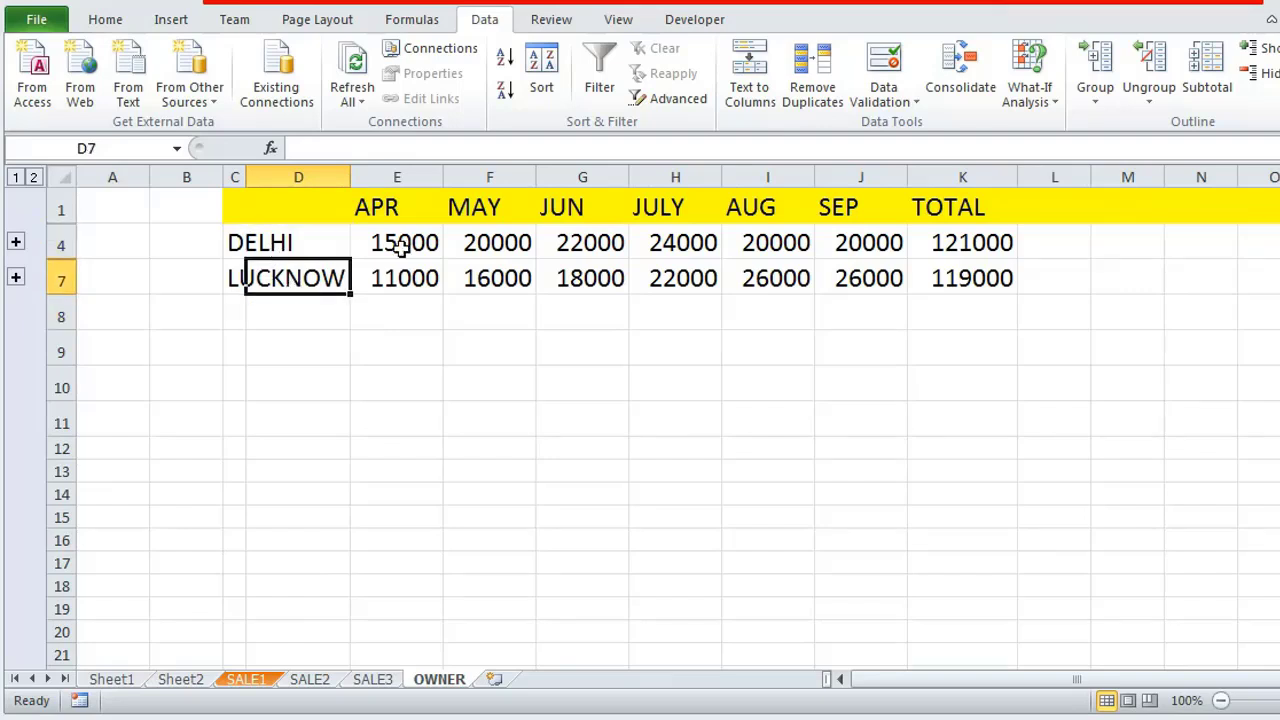
pyautogui.click(404, 204)
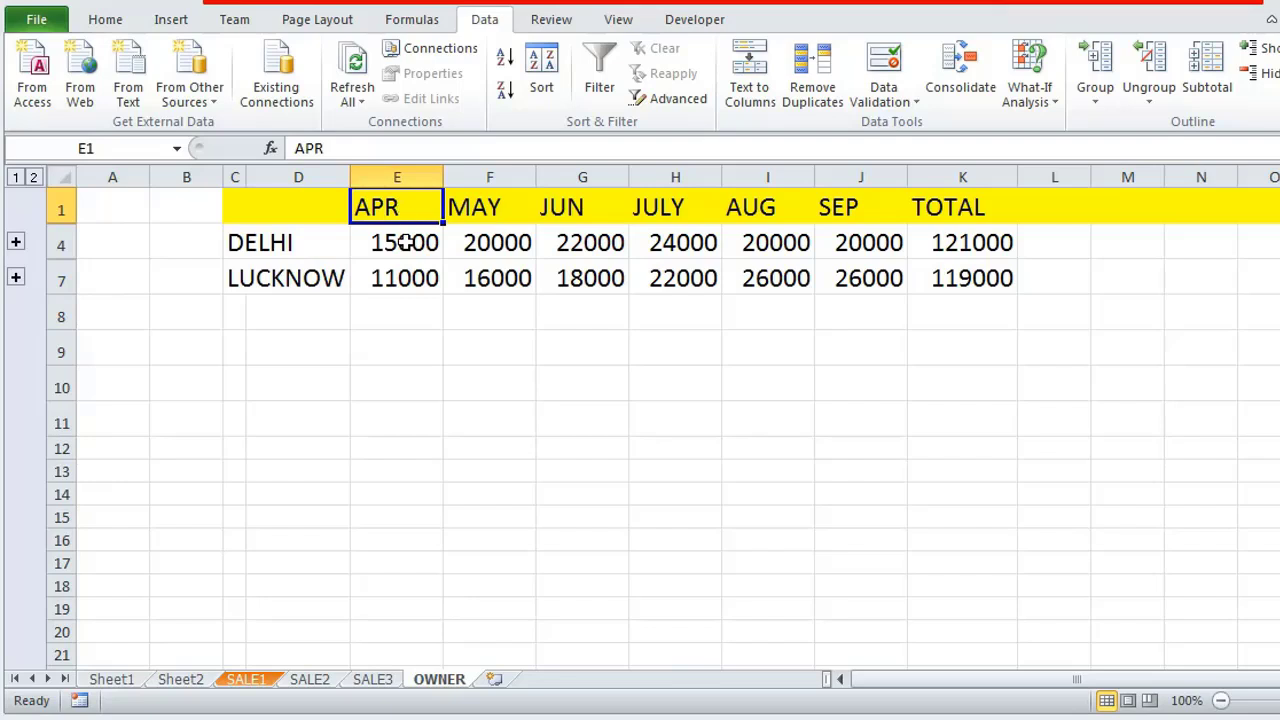
pyautogui.click(404, 242)
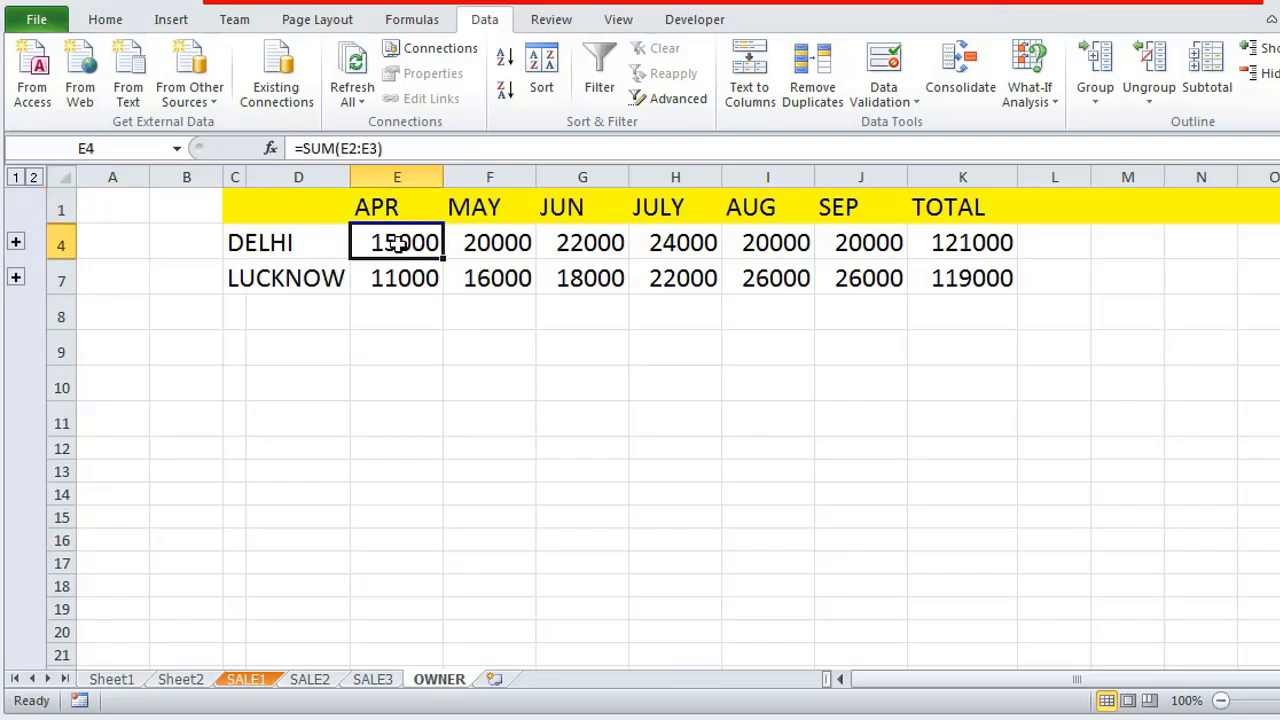
pyautogui.click(440, 286)
pyautogui.click(417, 246)
pyautogui.click(476, 246)
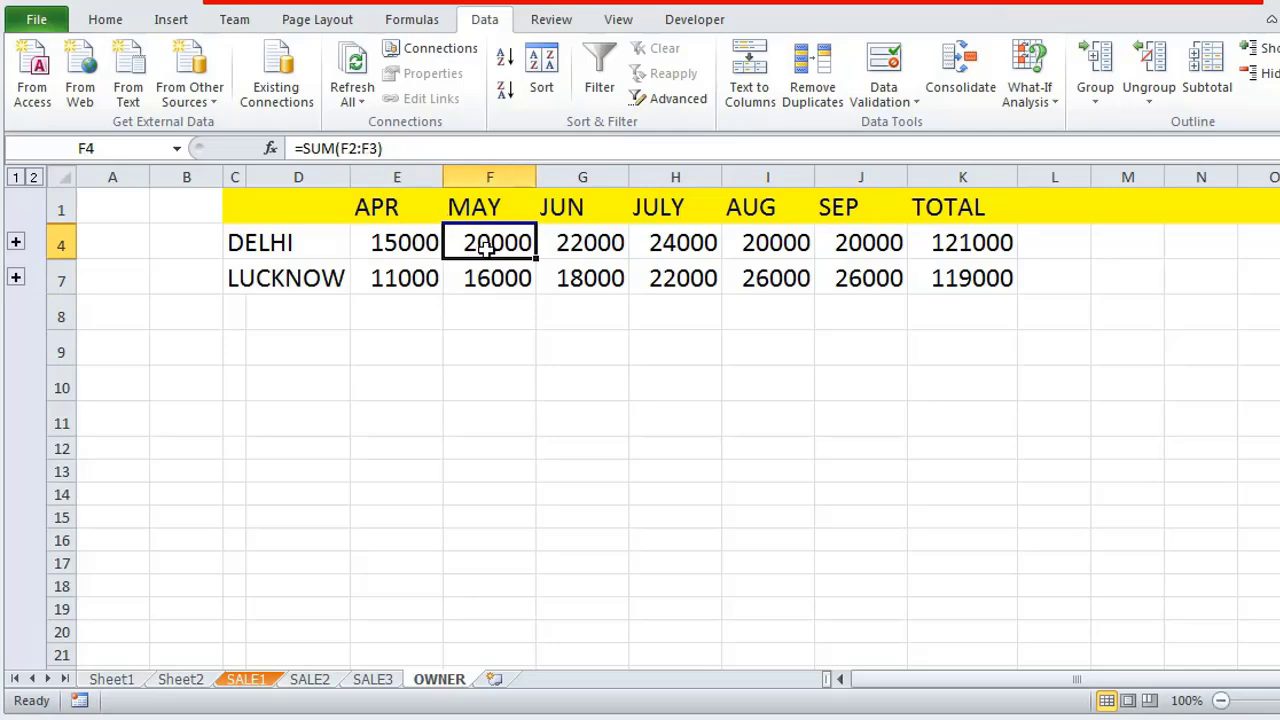
pyautogui.click(393, 242)
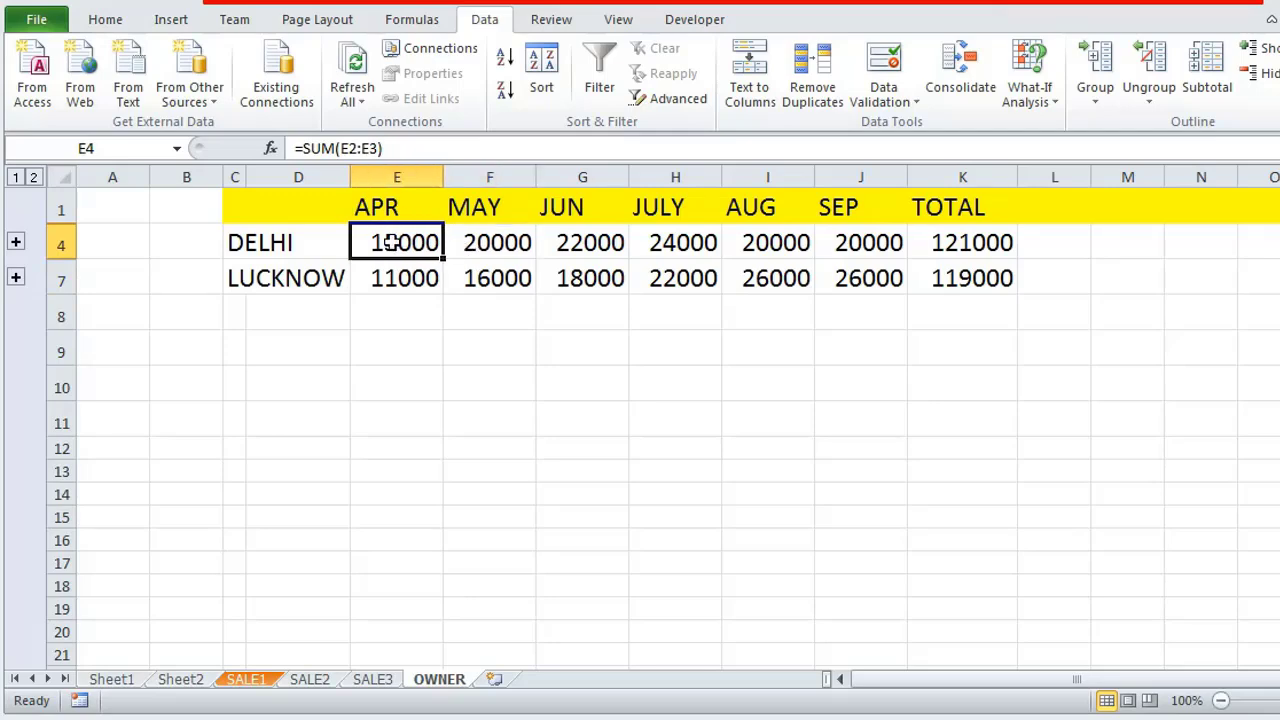
# Step: Compare the DELHI APR figures on the SALE1 and SALE2 sheets with the consolidated APR sum on the OWNER sheet
pyautogui.click(246, 680)
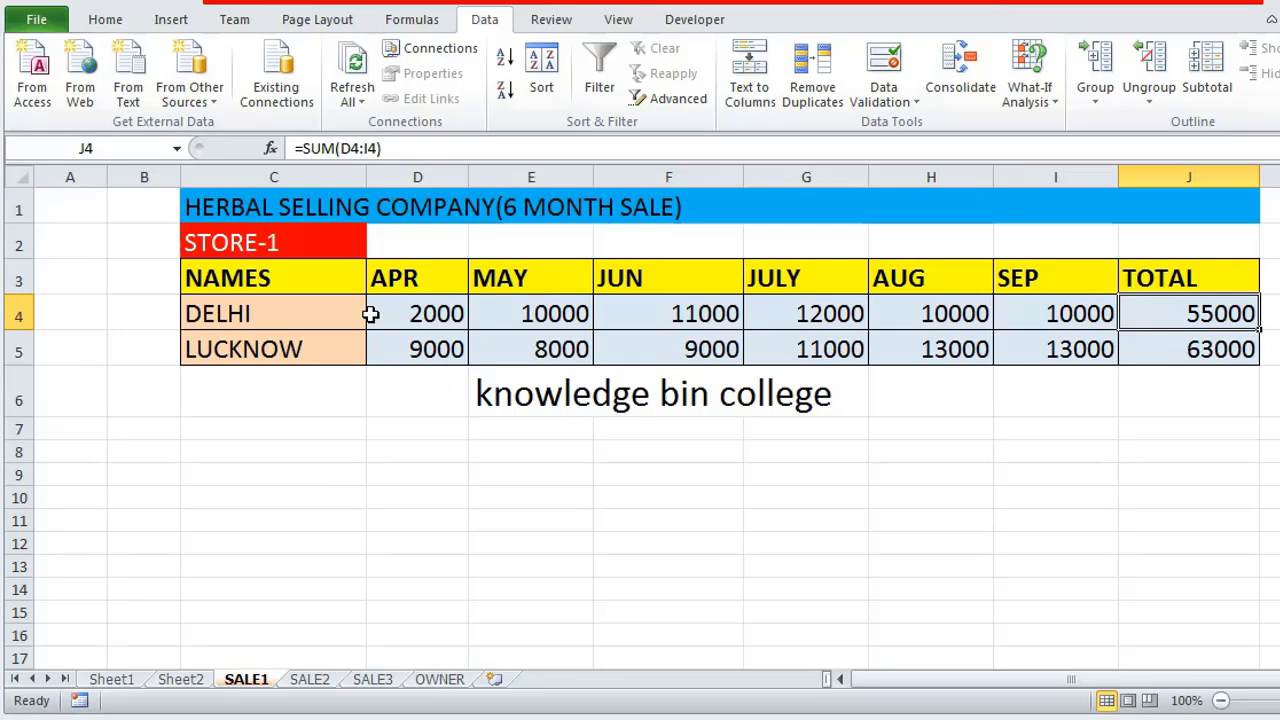
pyautogui.click(431, 314)
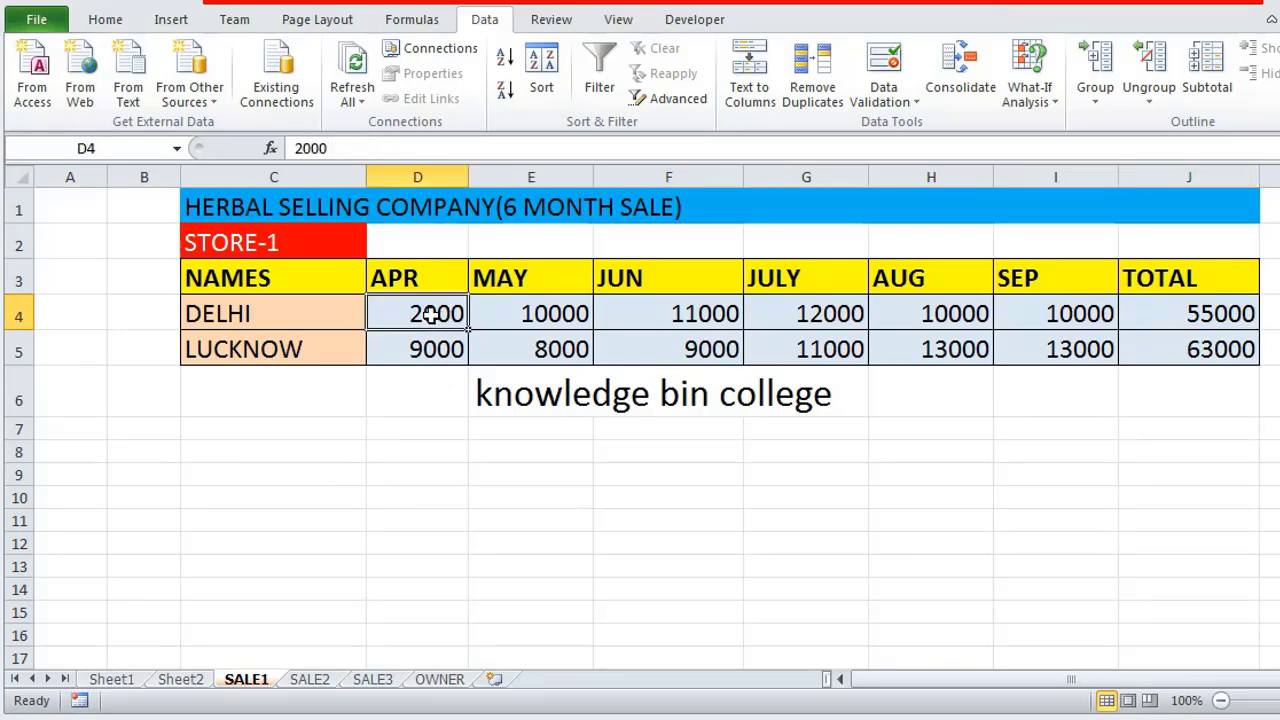
pyautogui.click(320, 688)
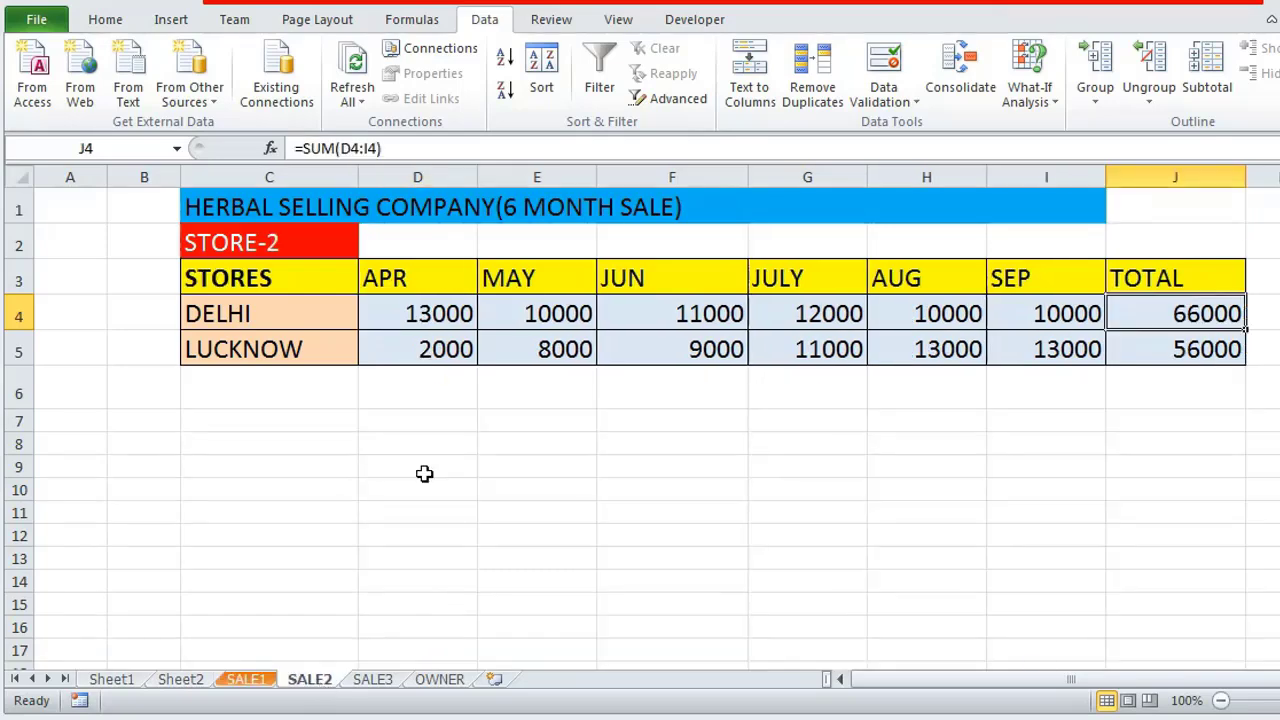
pyautogui.click(445, 316)
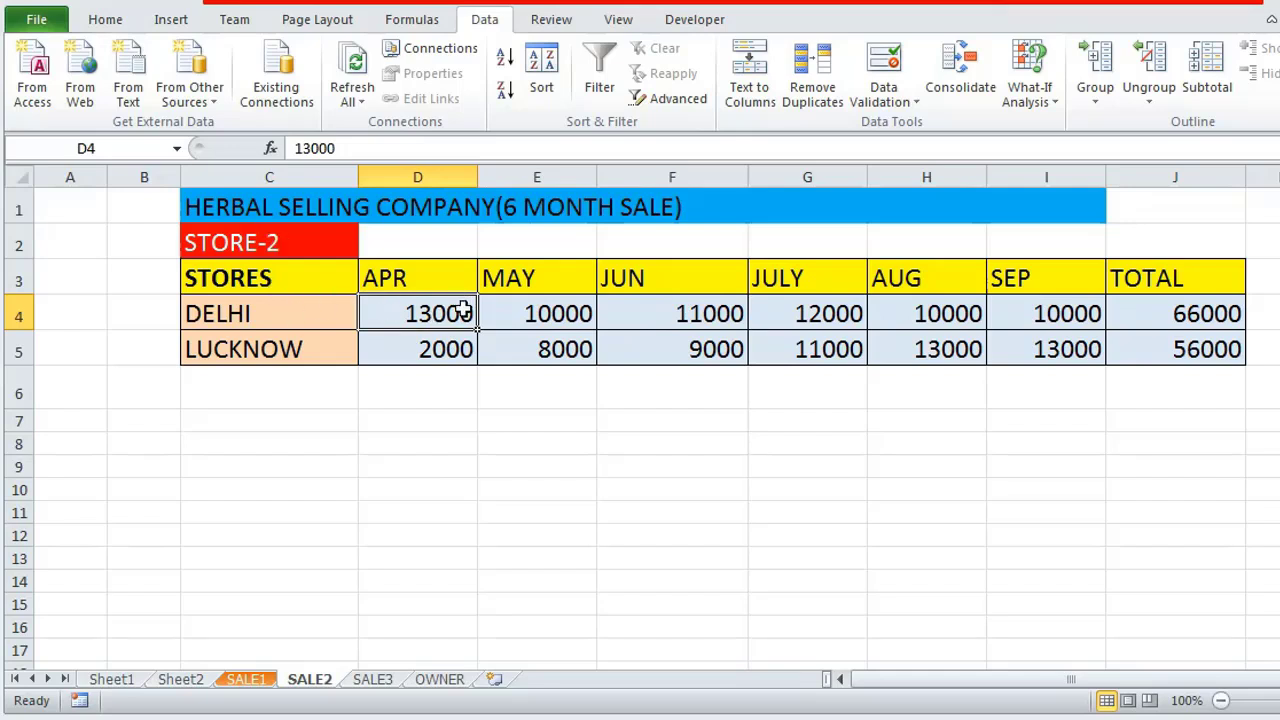
pyautogui.click(247, 680)
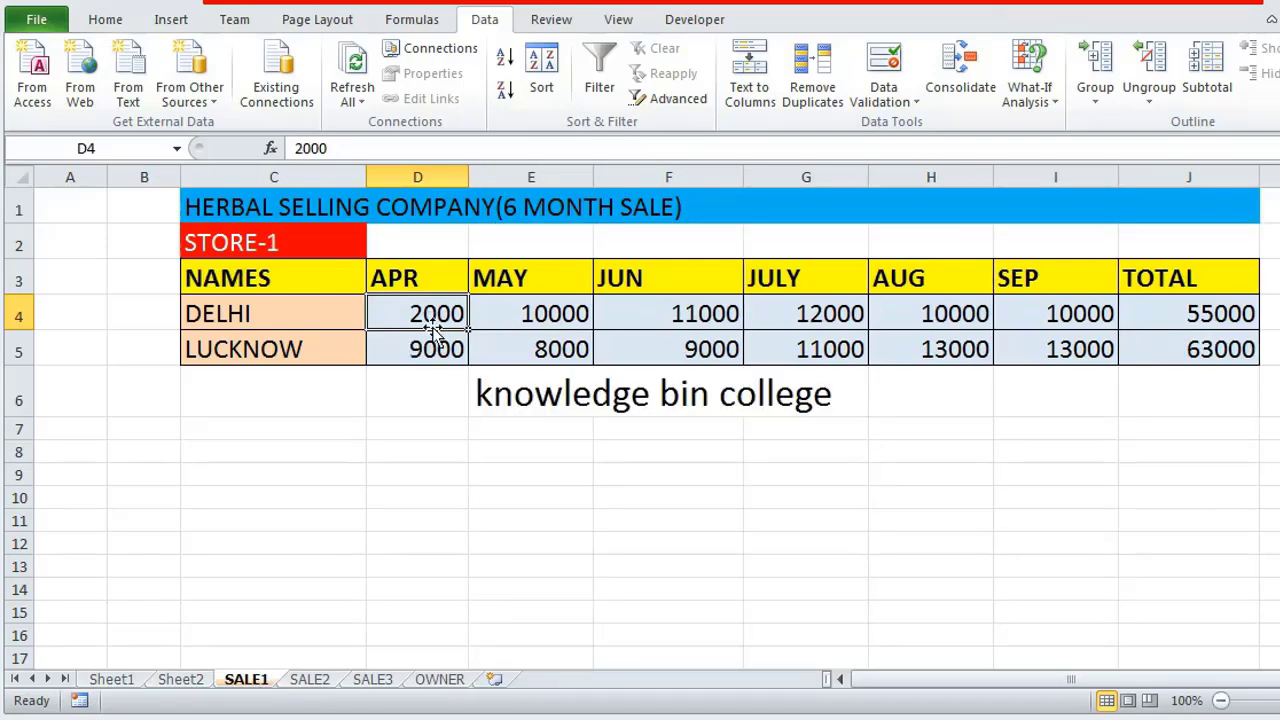
pyautogui.click(446, 684)
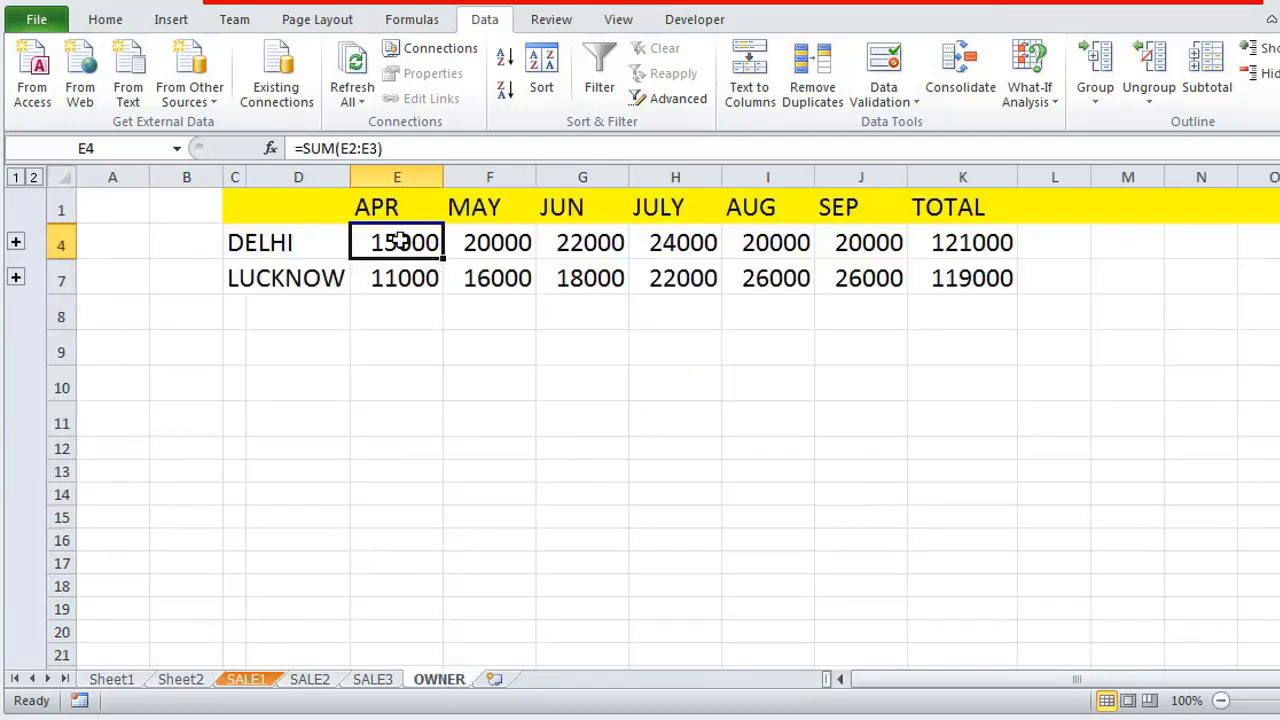
# Step: Compare the DELHI MAY figures on the SALE1 and SALE2 sheets with the consolidated MAY sum on the OWNER sheet
pyautogui.click(246, 682)
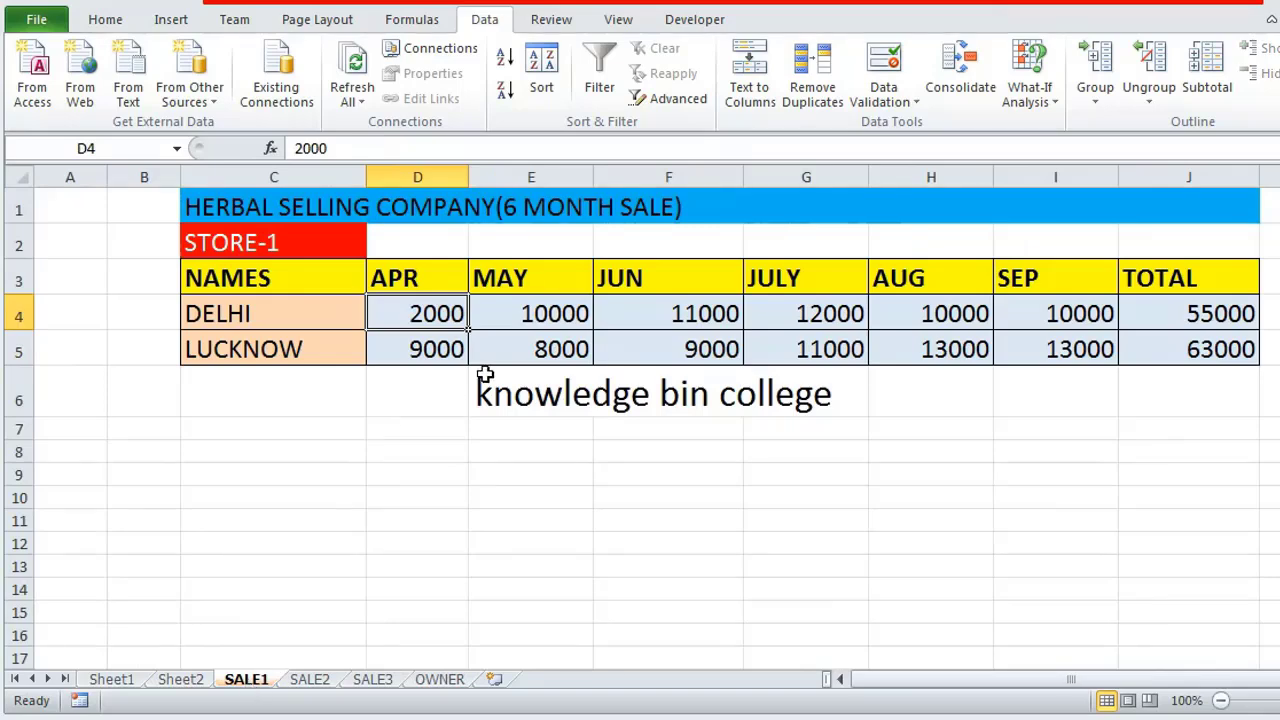
pyautogui.click(543, 323)
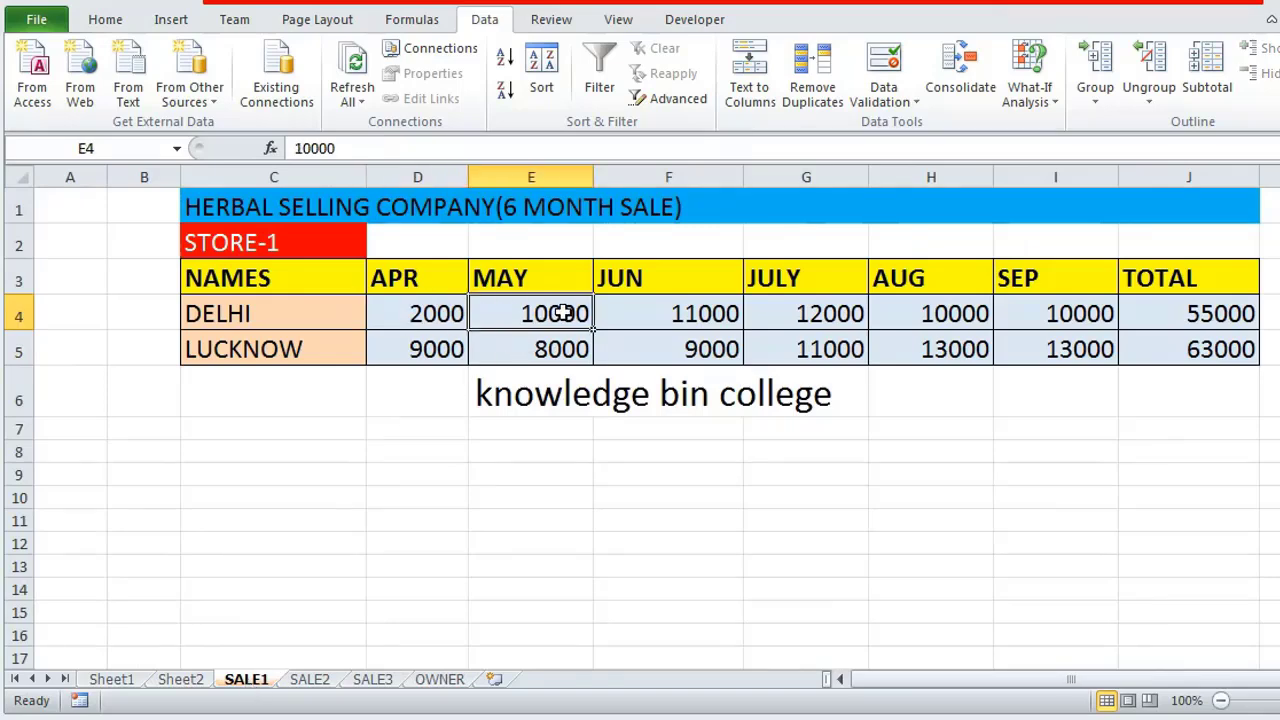
pyautogui.click(309, 680)
pyautogui.click(576, 313)
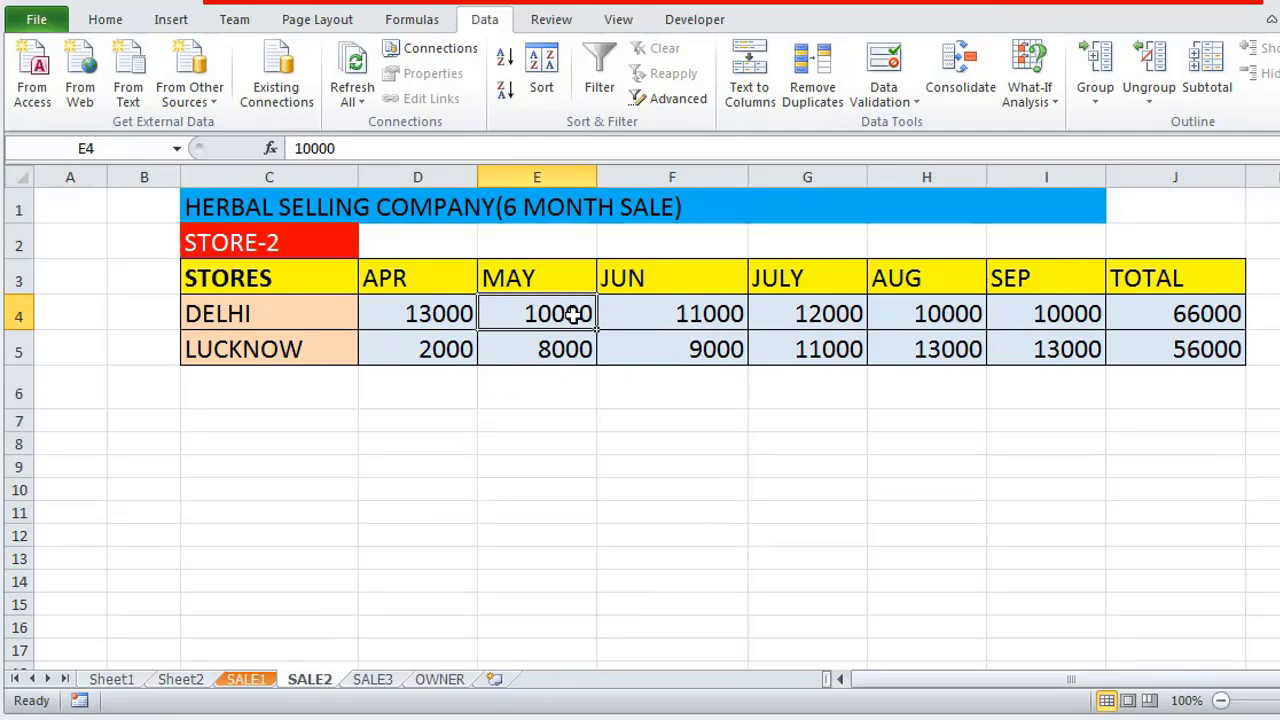
pyautogui.click(440, 680)
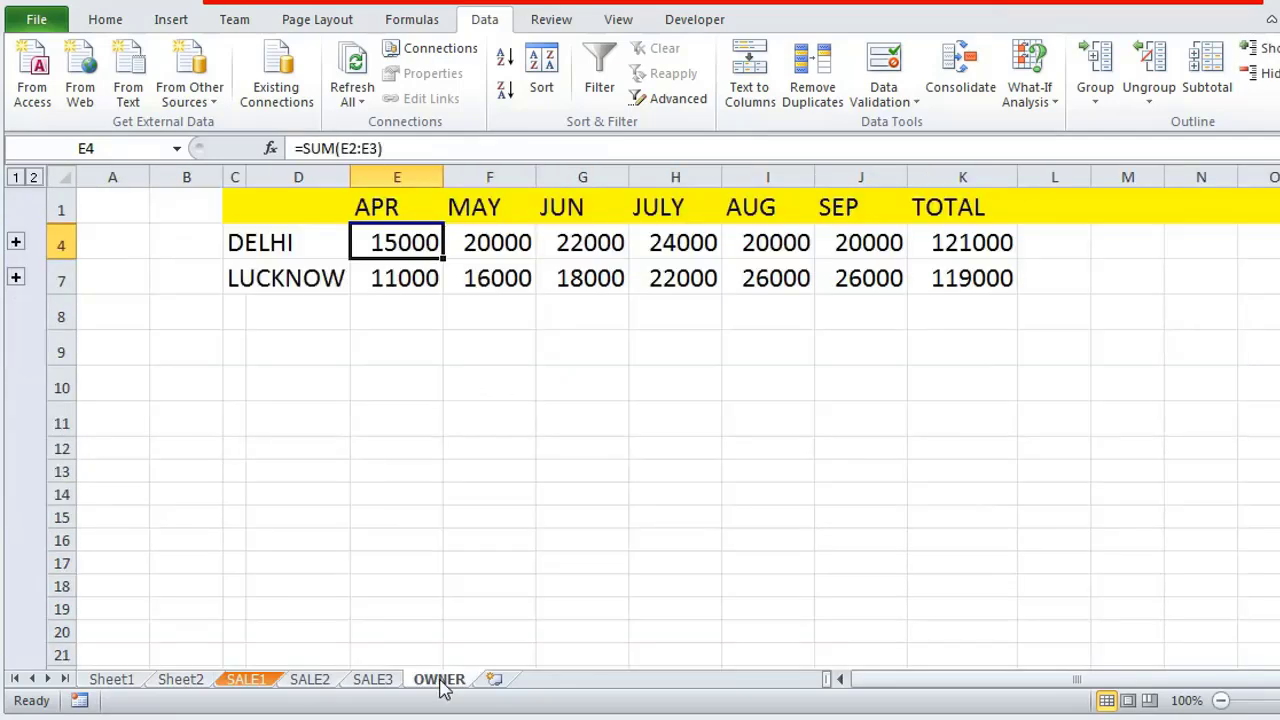
pyautogui.click(497, 244)
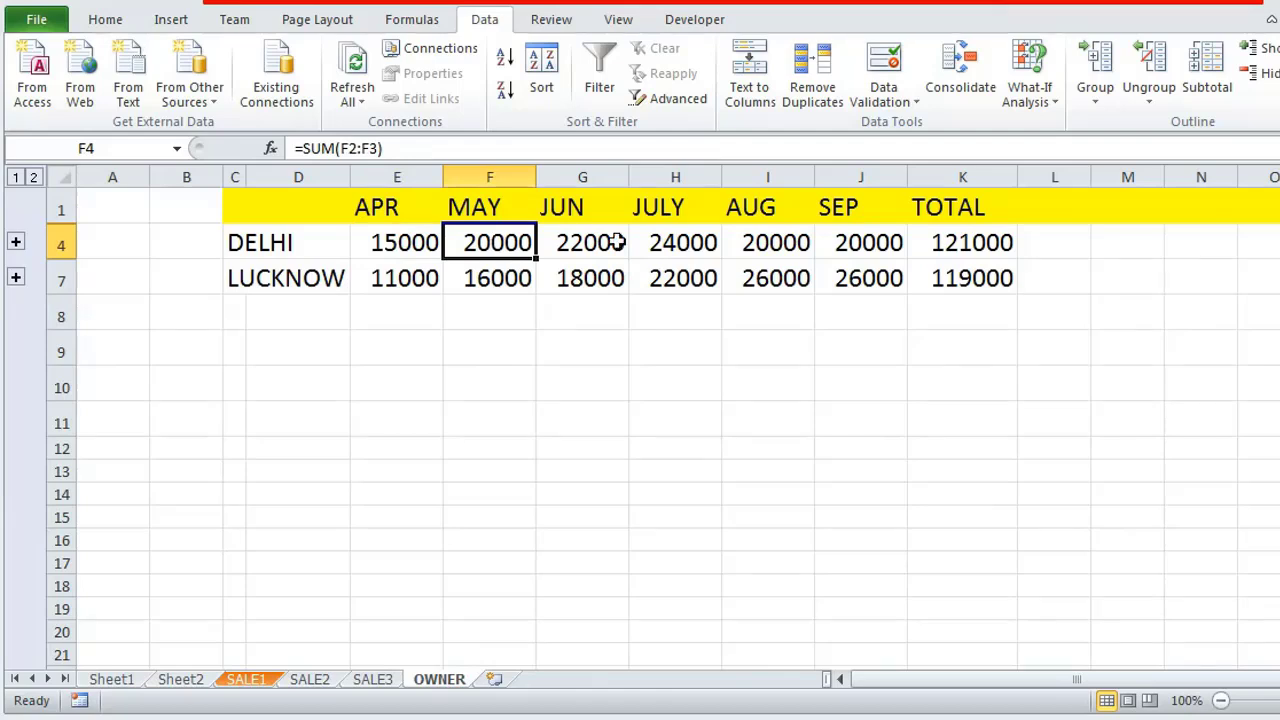
# Step: Check the consolidated DELHI TOTAL on the OWNER sheet against the DELHI TOTAL cells on SALE1 and SALE2
pyautogui.click(290, 245)
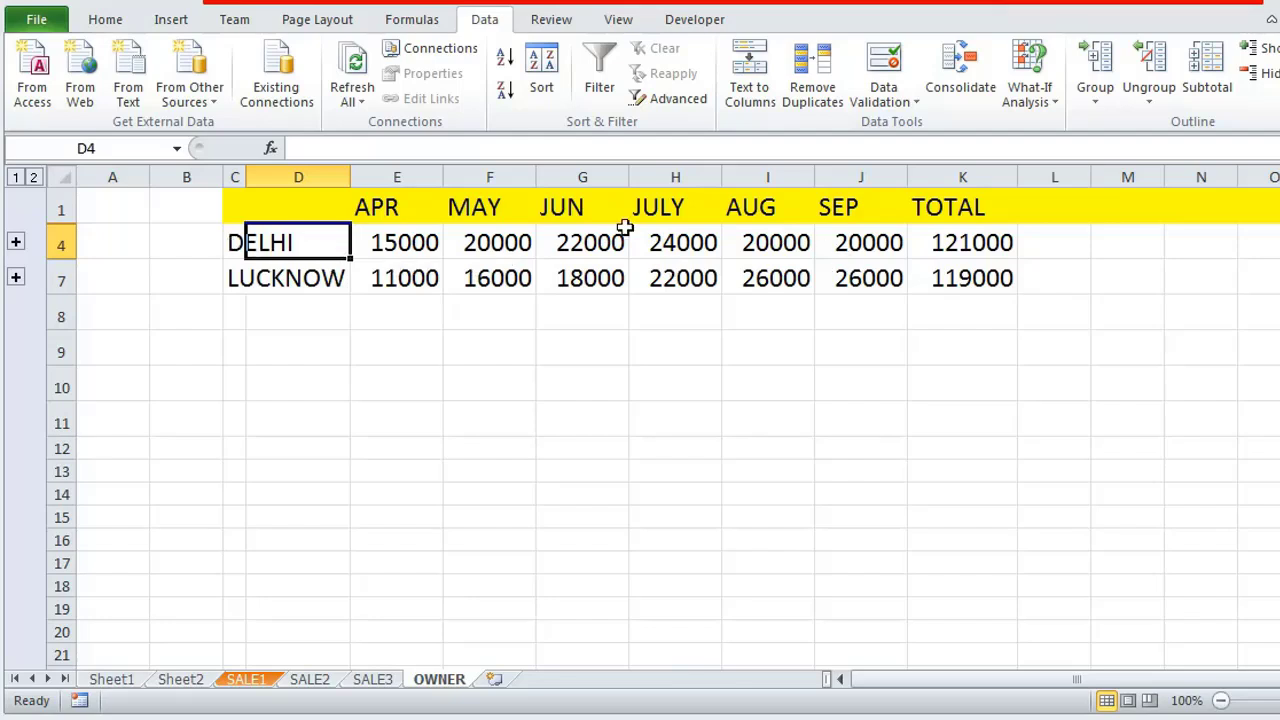
pyautogui.click(978, 242)
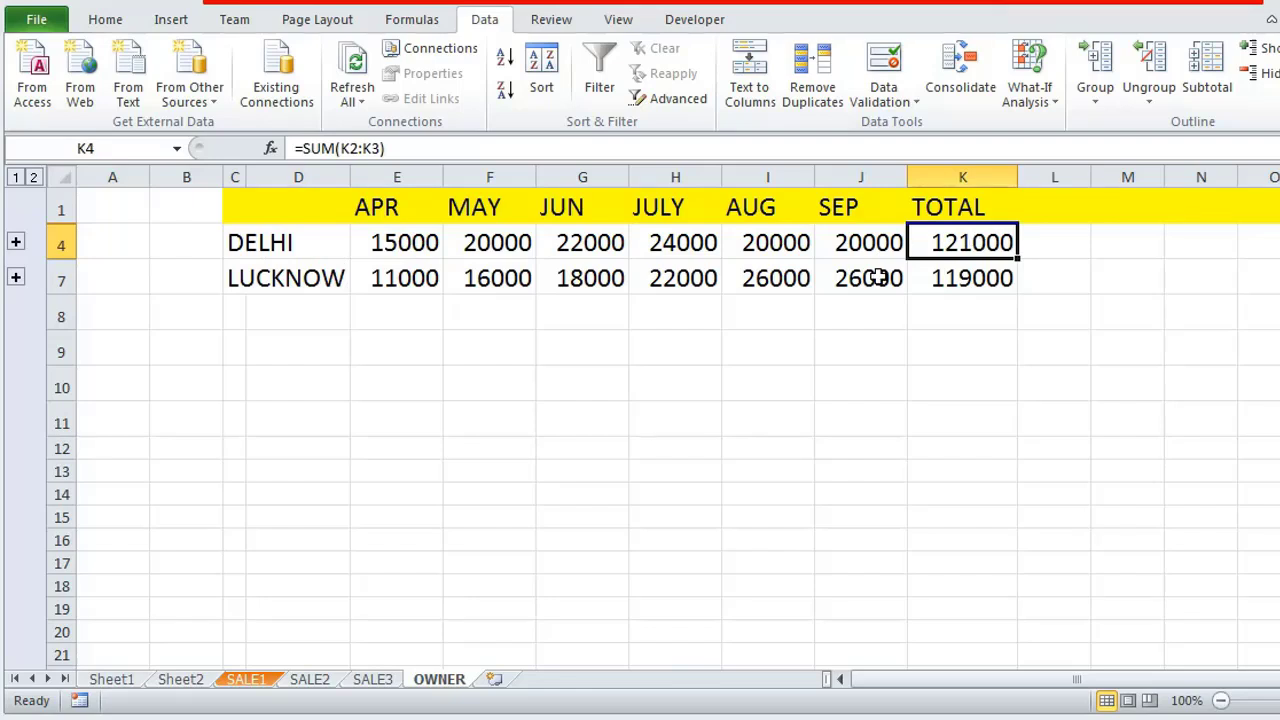
pyautogui.click(246, 679)
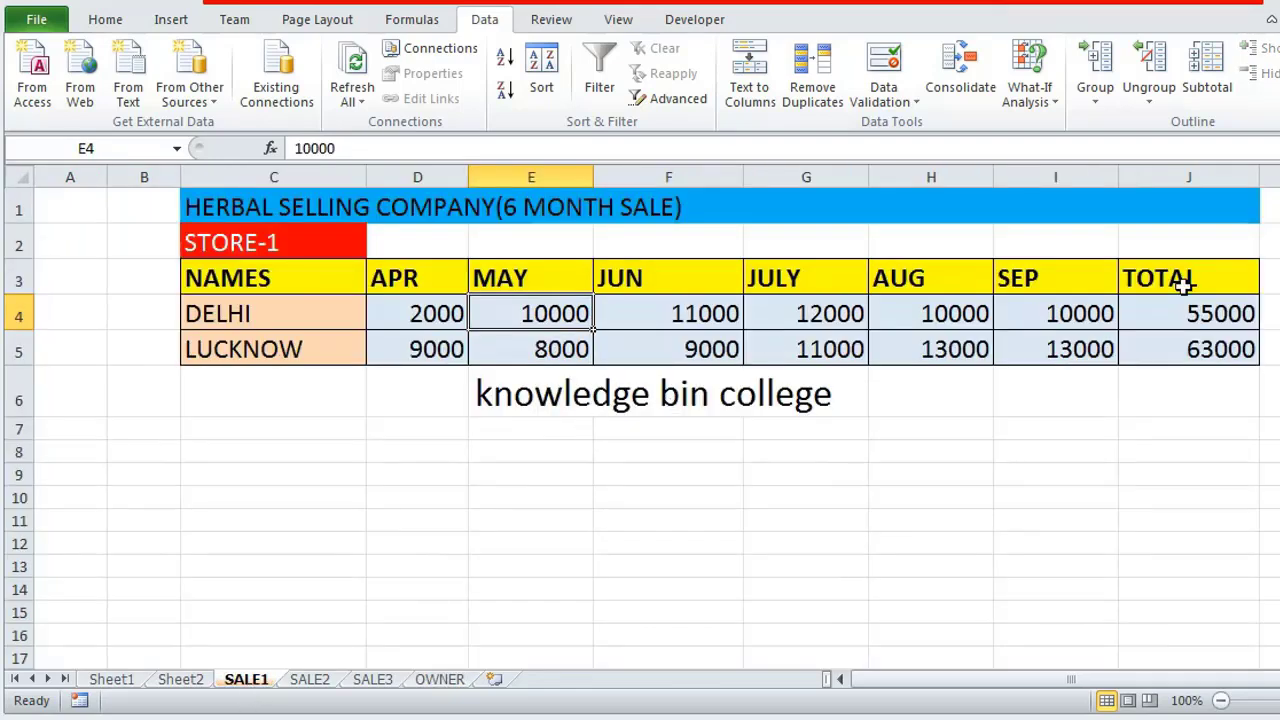
pyautogui.click(1214, 318)
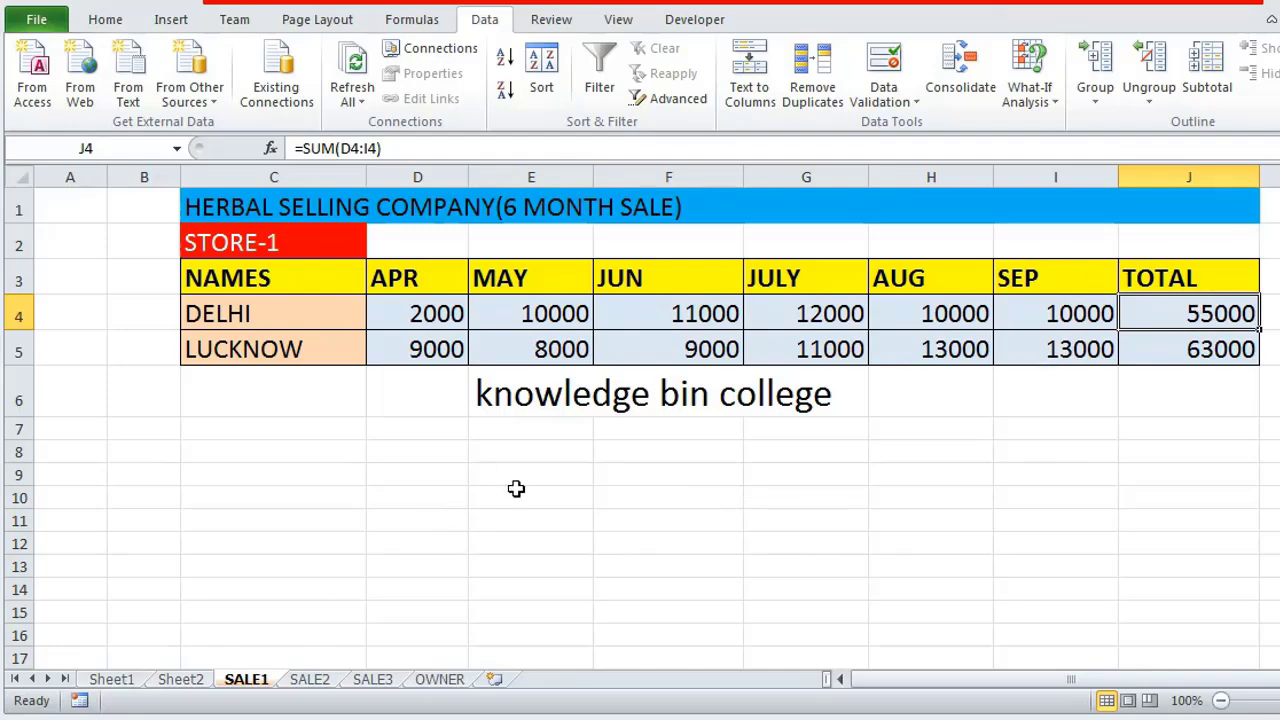
pyautogui.click(309, 679)
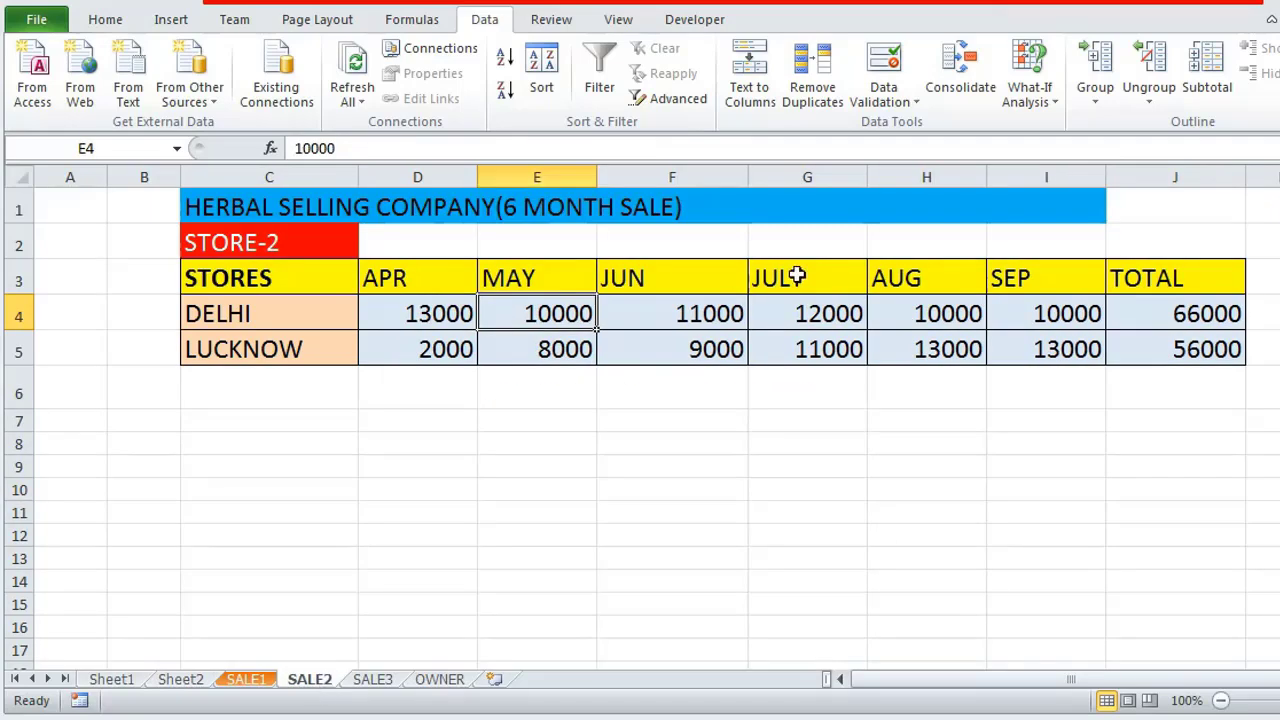
pyautogui.click(1181, 318)
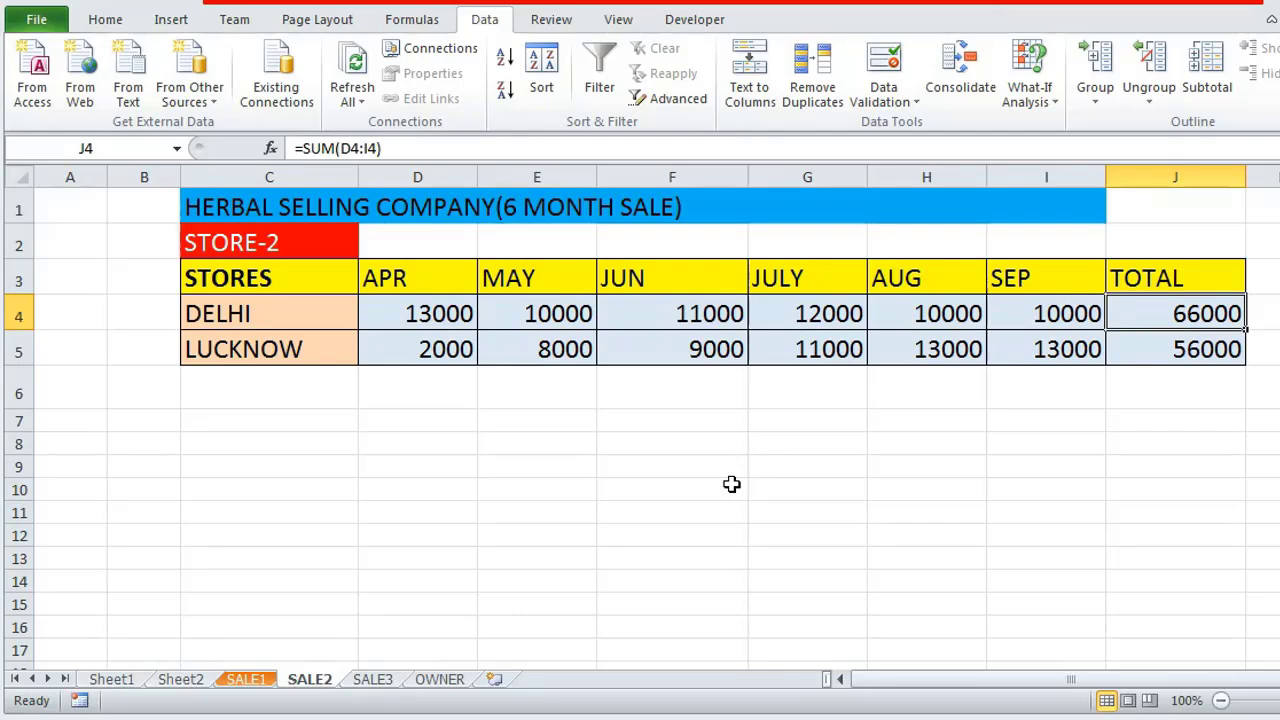
pyautogui.click(440, 679)
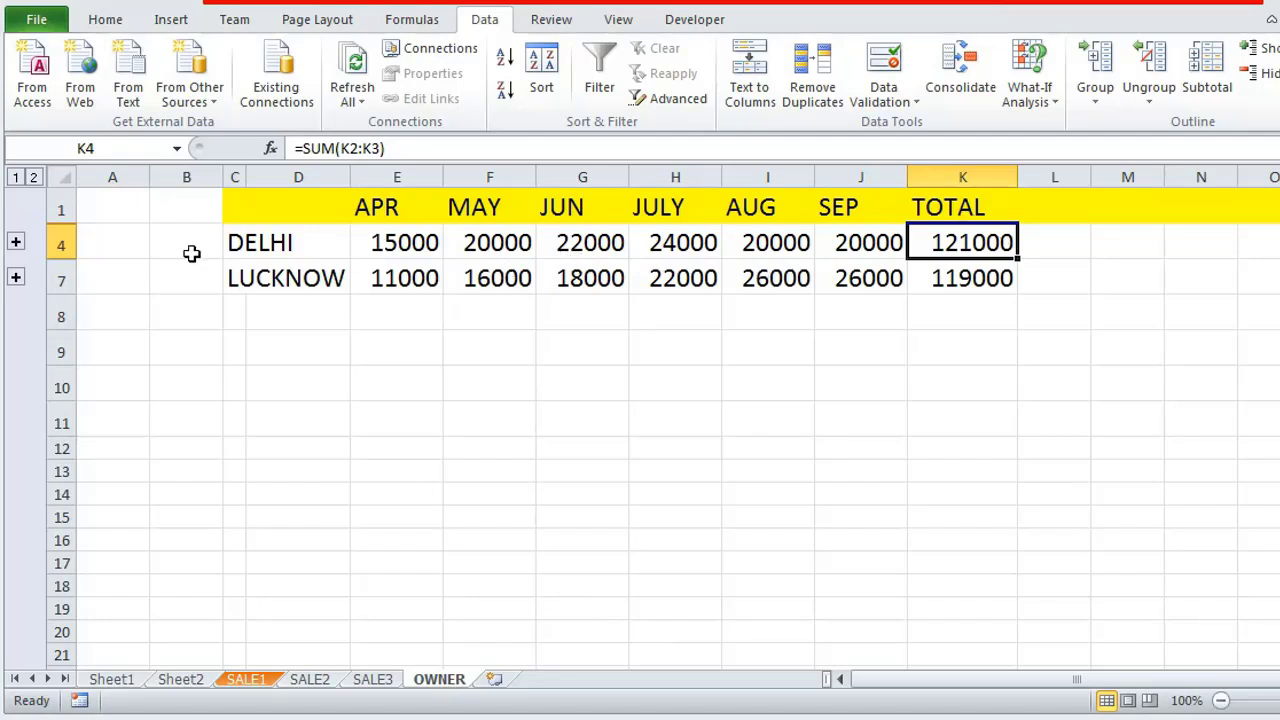
# Step: Expand the DELHI detail rows with column D widened for their source labels, and inspect the links in both APR detail cells
pyautogui.click(16, 243)
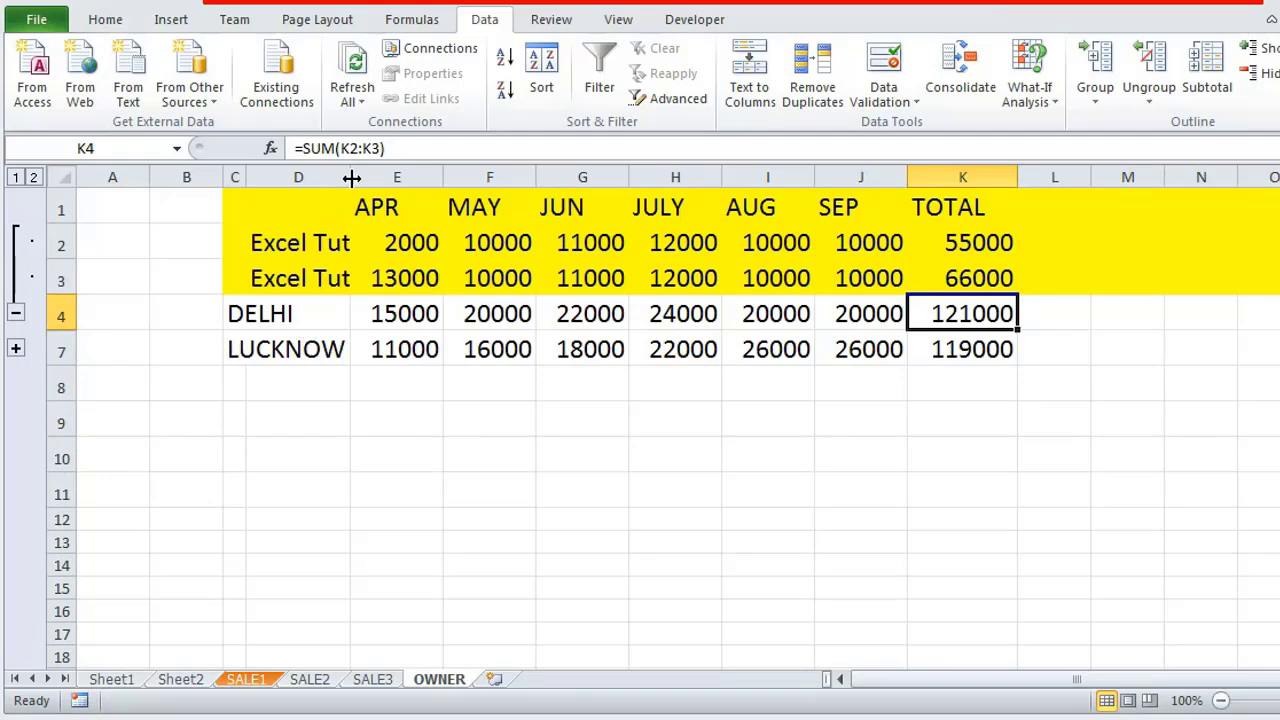
pyautogui.moveTo(355, 177); pyautogui.dragTo(429, 174)
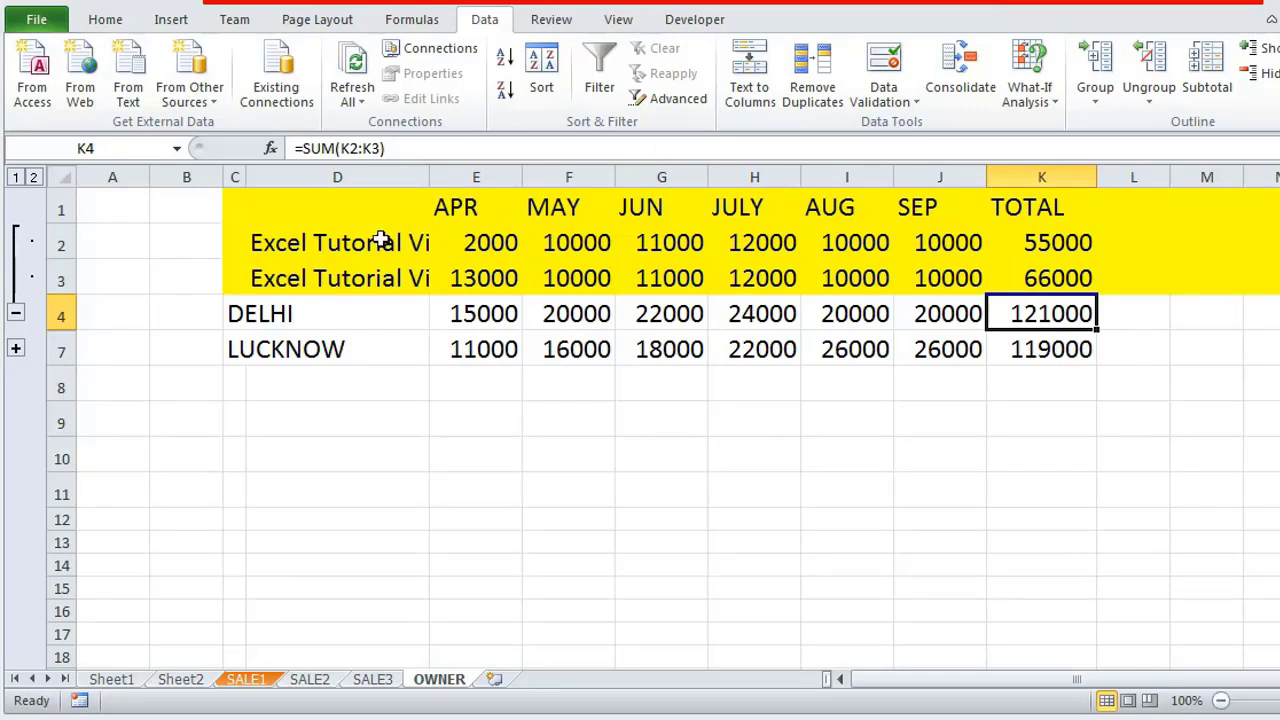
pyautogui.click(500, 242)
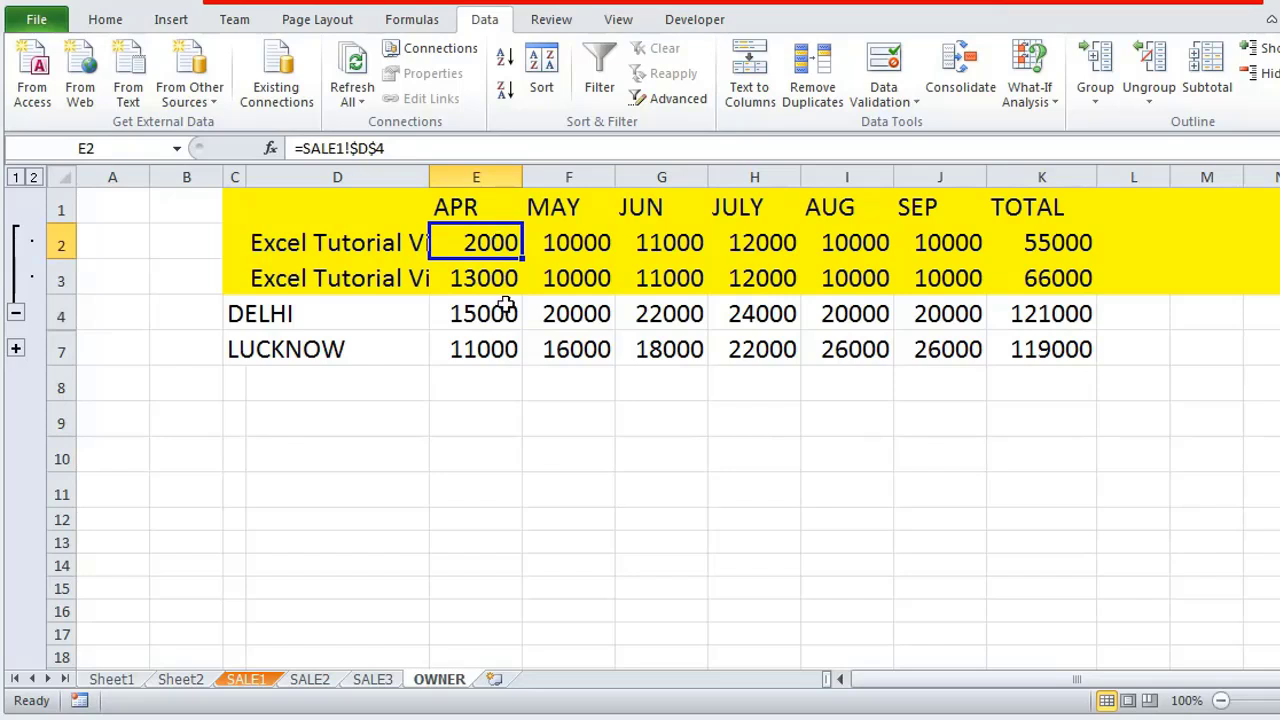
pyautogui.click(503, 277)
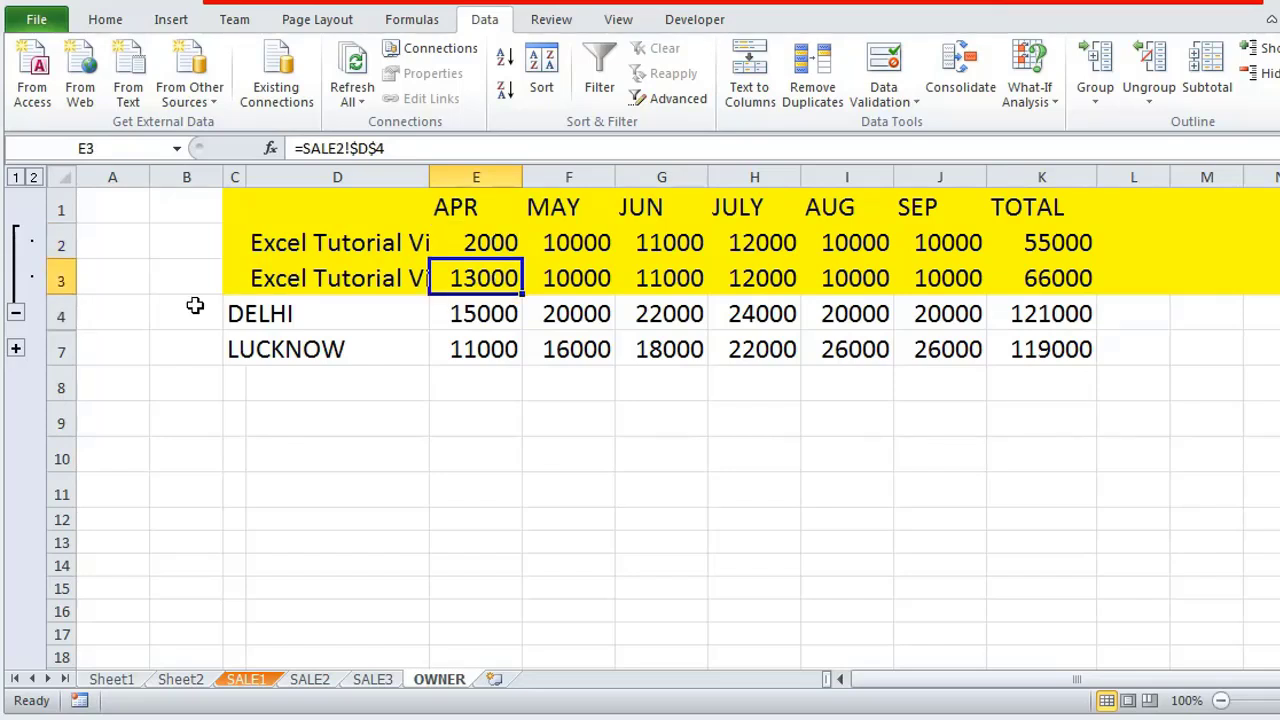
# Step: Expand the LUCKNOW detail rows to view its source figures, and collapse both the DELHI and LUCKNOW groups
pyautogui.click(18, 350)
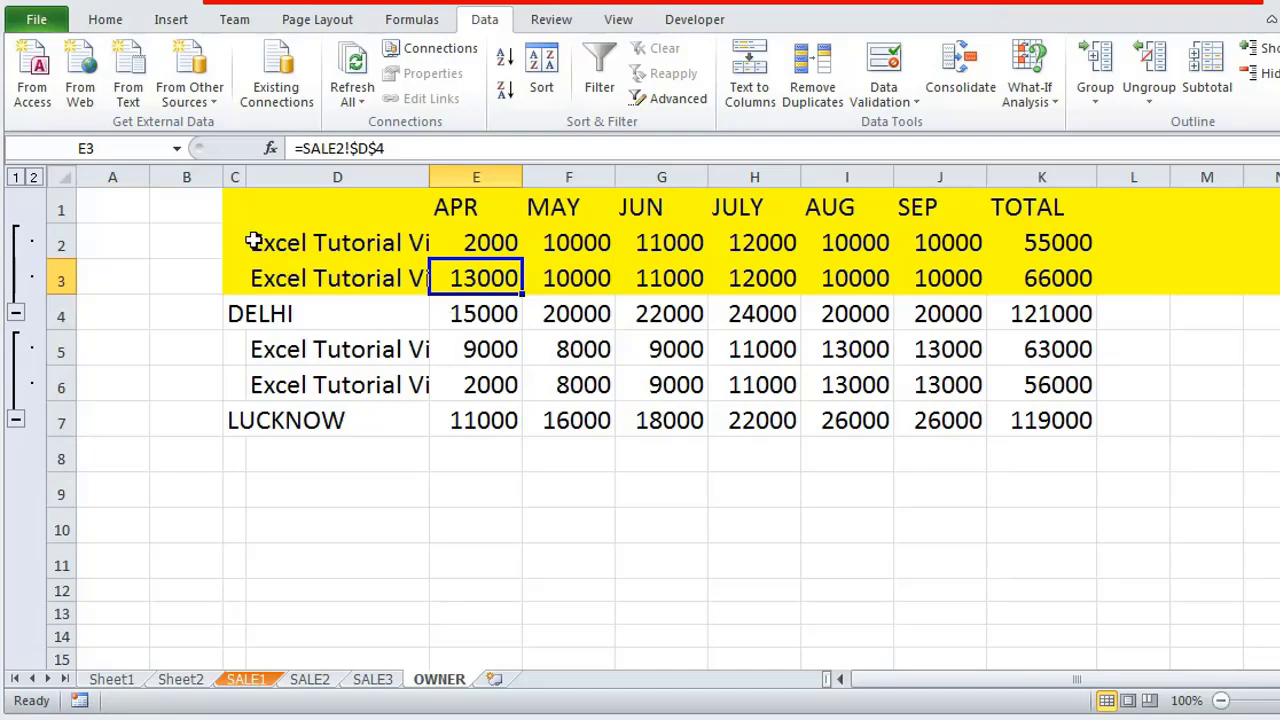
pyautogui.click(18, 314)
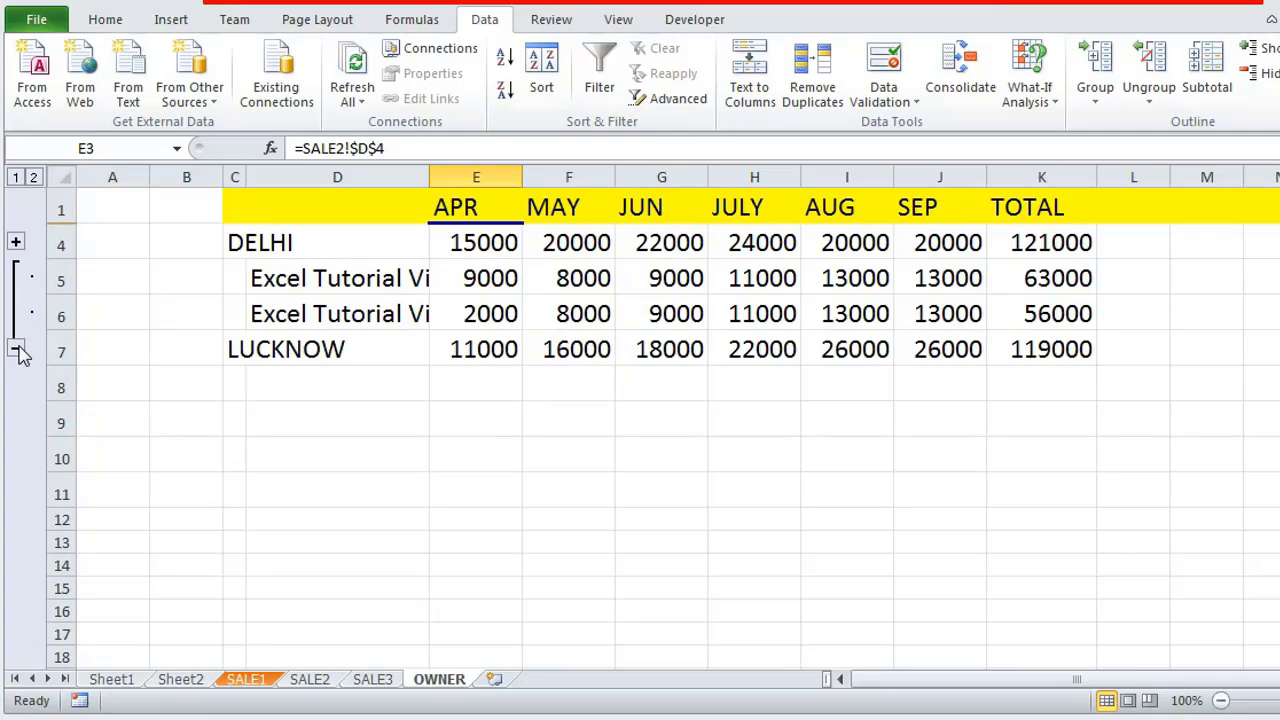
pyautogui.click(18, 347)
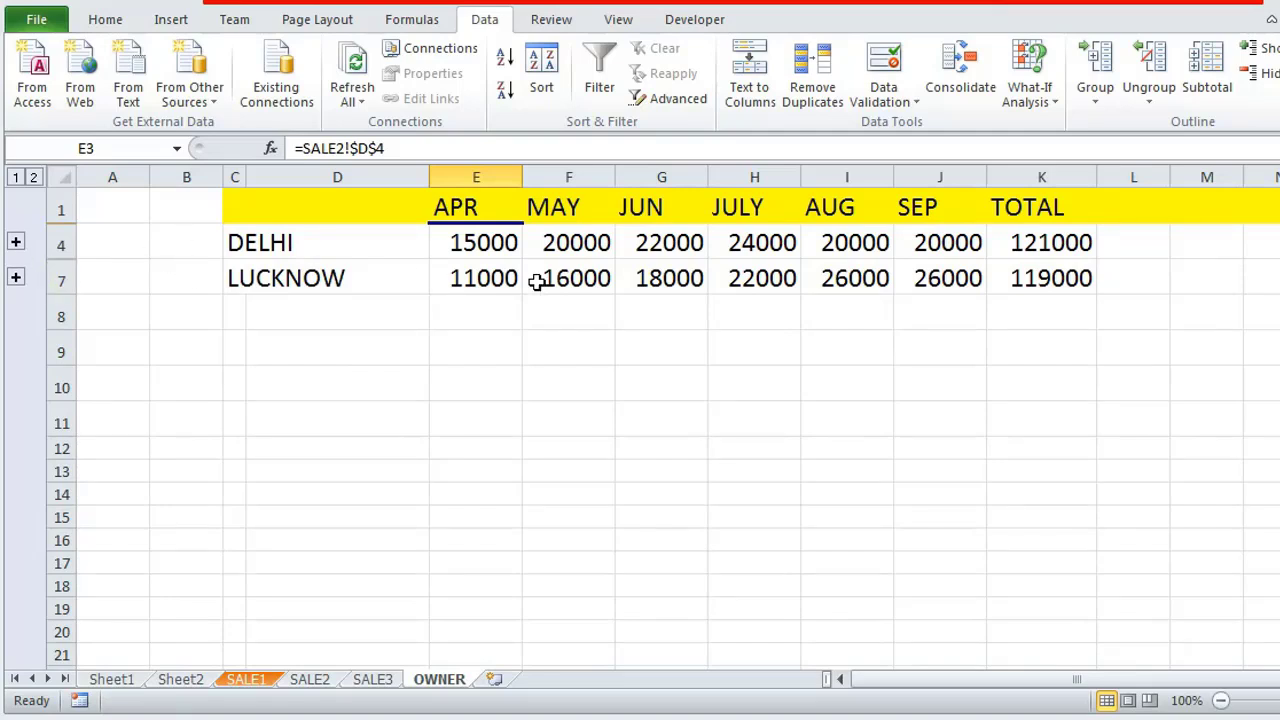
# Step: Examine the DELHI APR sum formula against its expanded detail rows, and collapse the DELHI group again
pyautogui.click(483, 247)
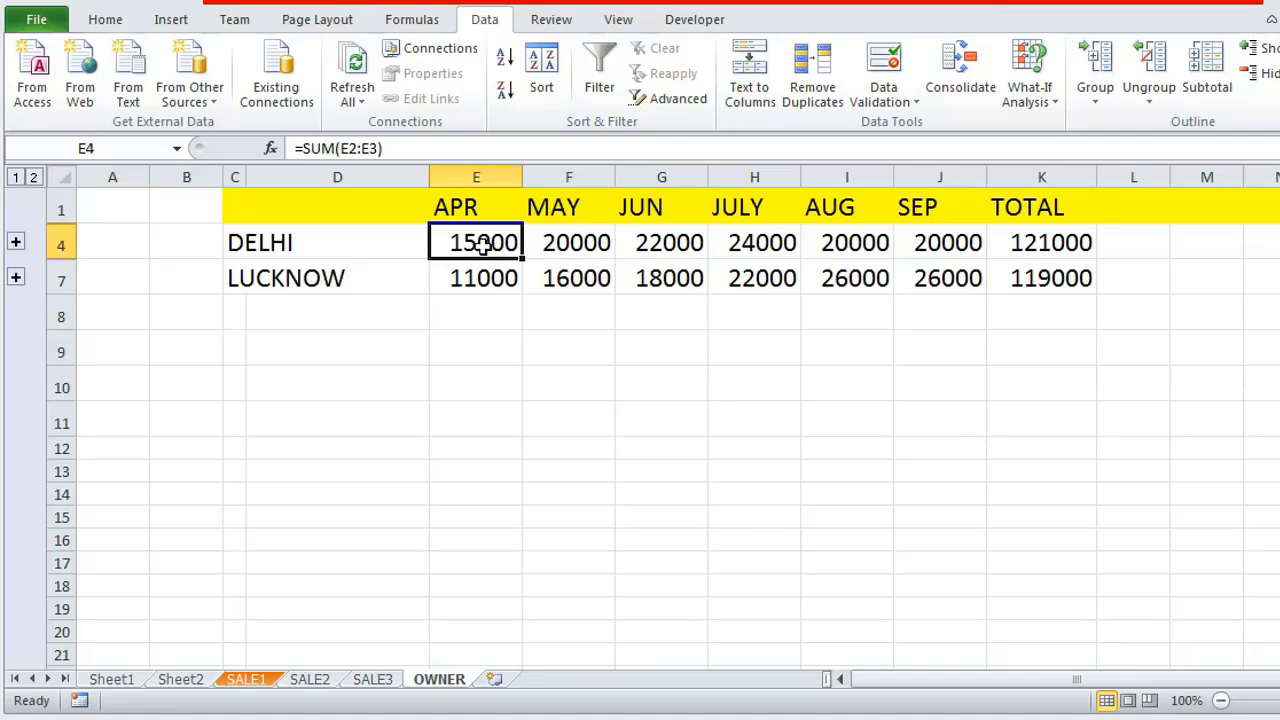
pyautogui.click(15, 242)
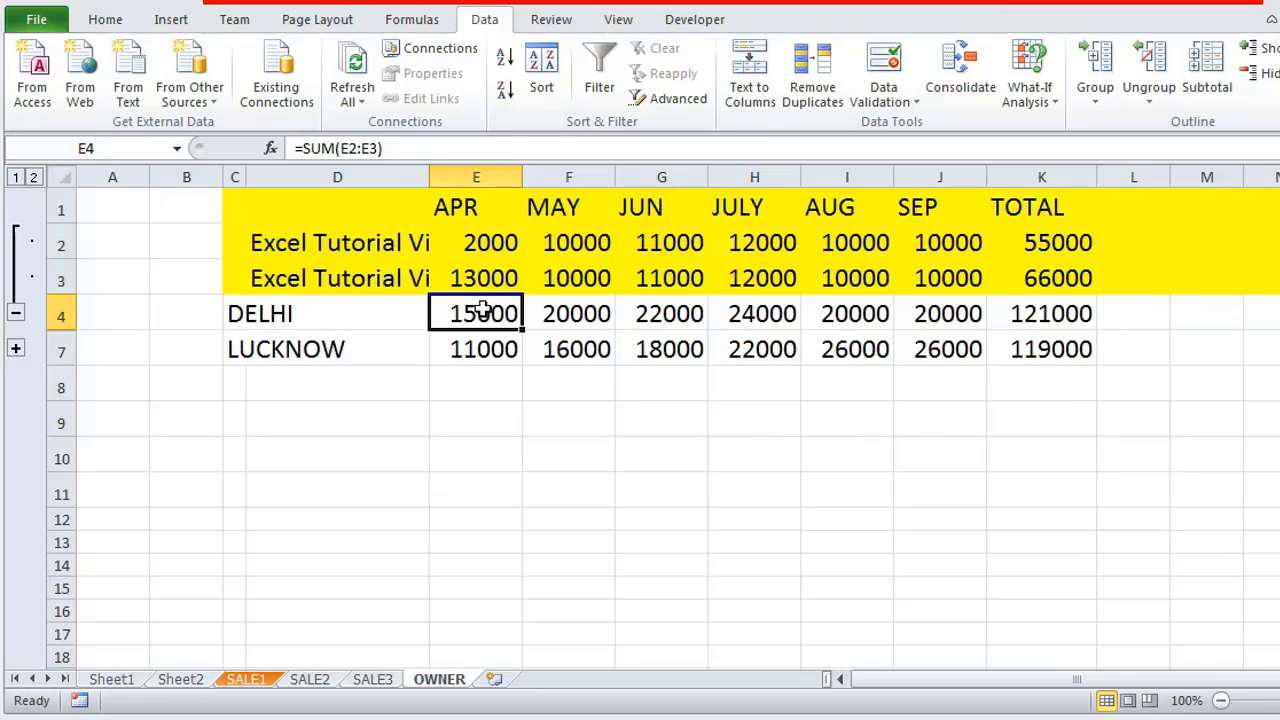
pyautogui.click(16, 314)
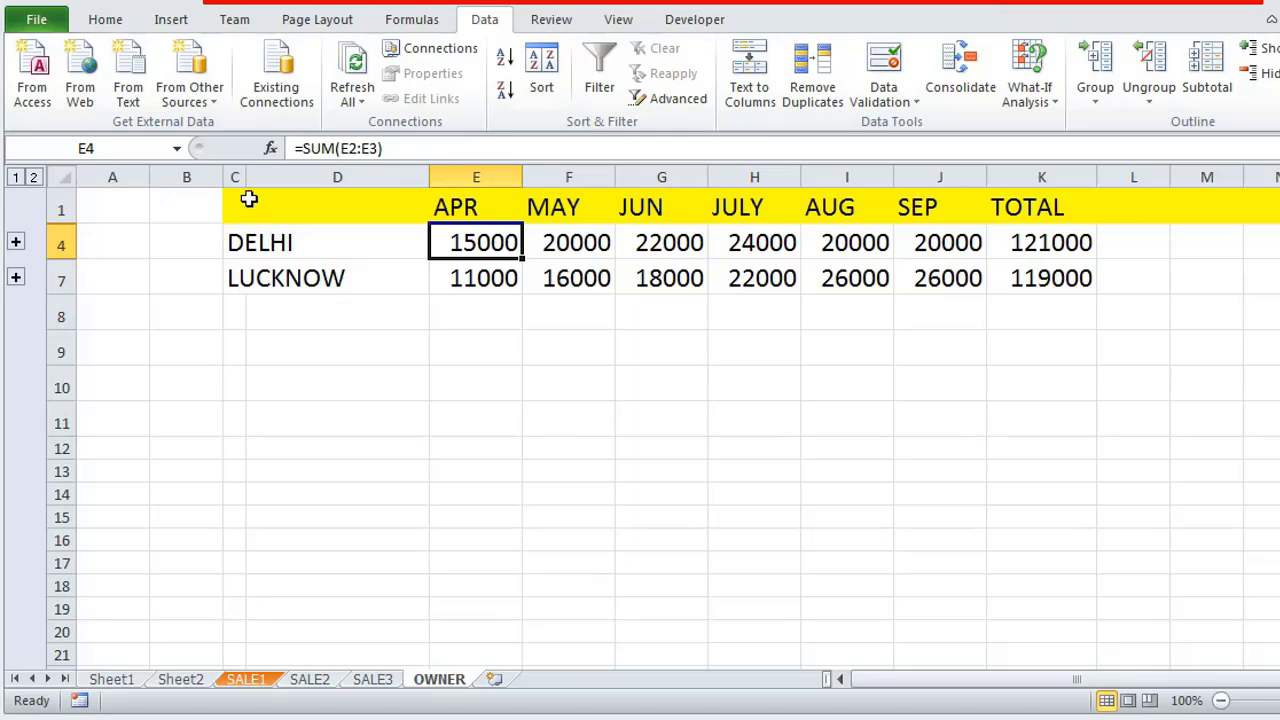
# Step: Delete the consolidated month headers and figures in D1:K7 of the OWNER sheet, shifting cells left
pyautogui.moveTo(249, 199); pyautogui.dragTo(1022, 278)
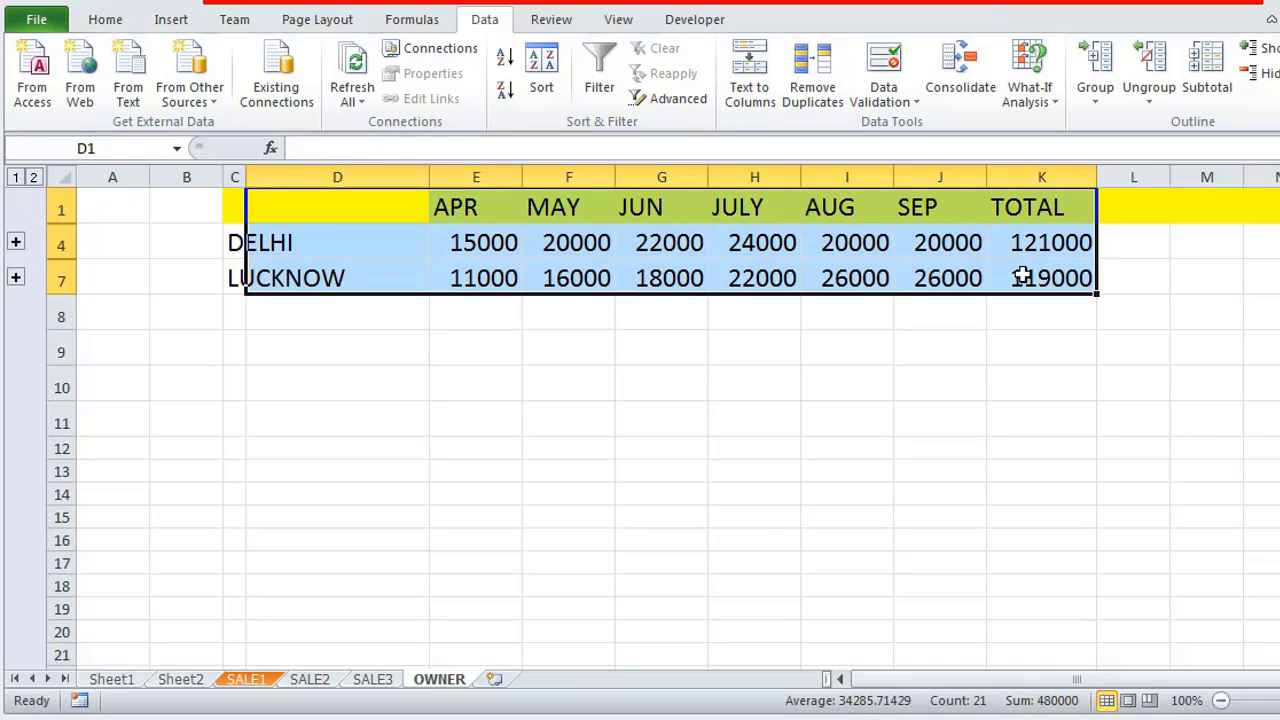
pyautogui.rightClick(537, 258)
pyautogui.click(651, 438)
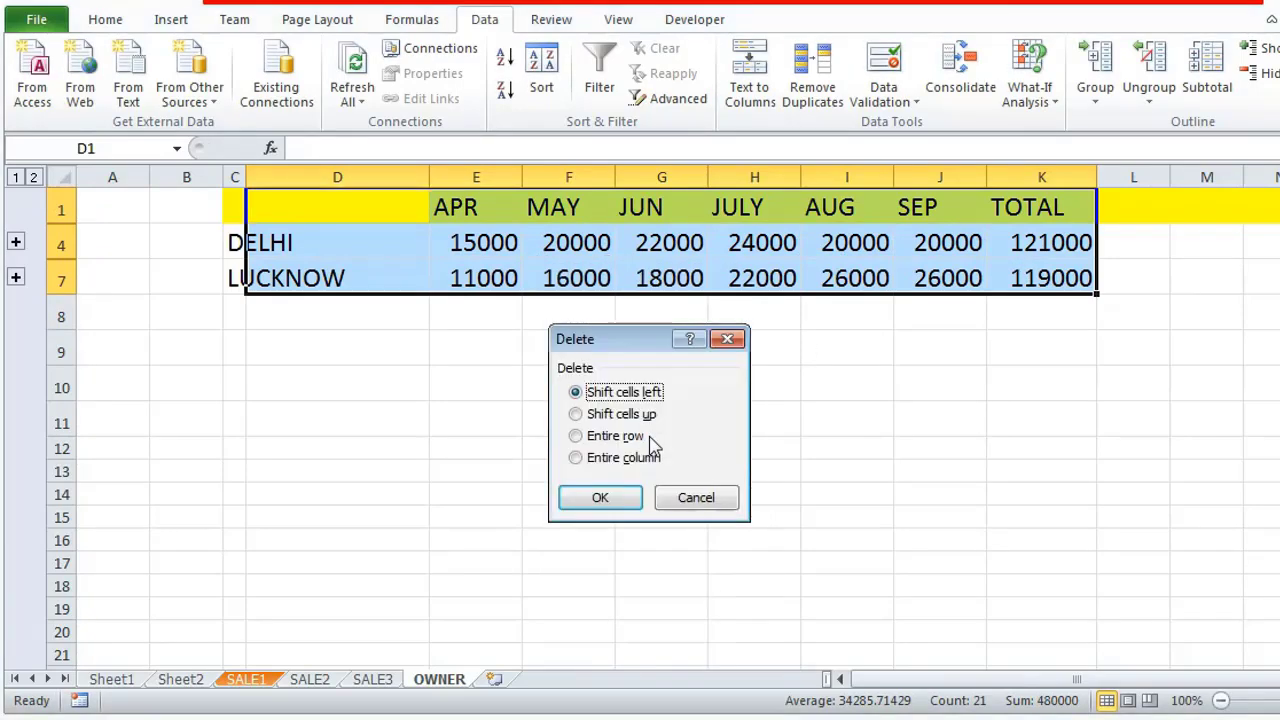
pyautogui.click(598, 500)
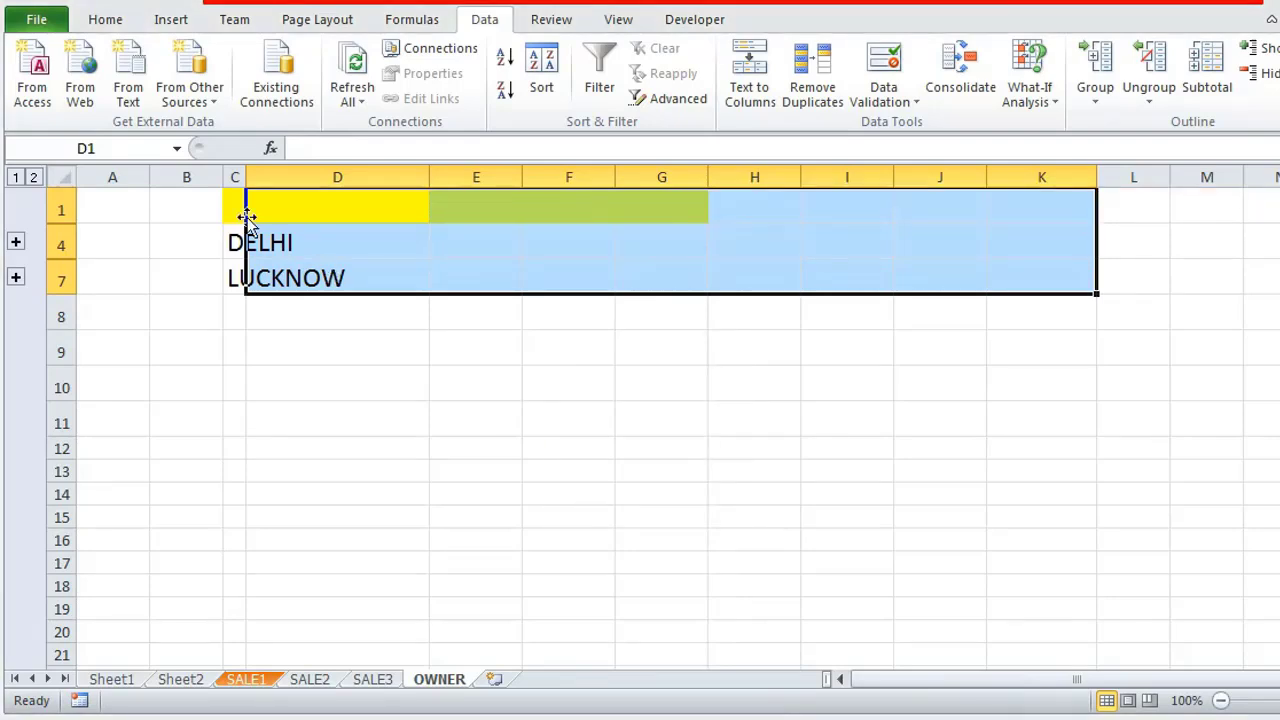
# Step: Delete the remaining DELHI and LUCKNOW labels in B1:D7, shifting cells left, and select cell D1
pyautogui.moveTo(169, 201); pyautogui.dragTo(309, 286)
pyautogui.rightClick(300, 270)
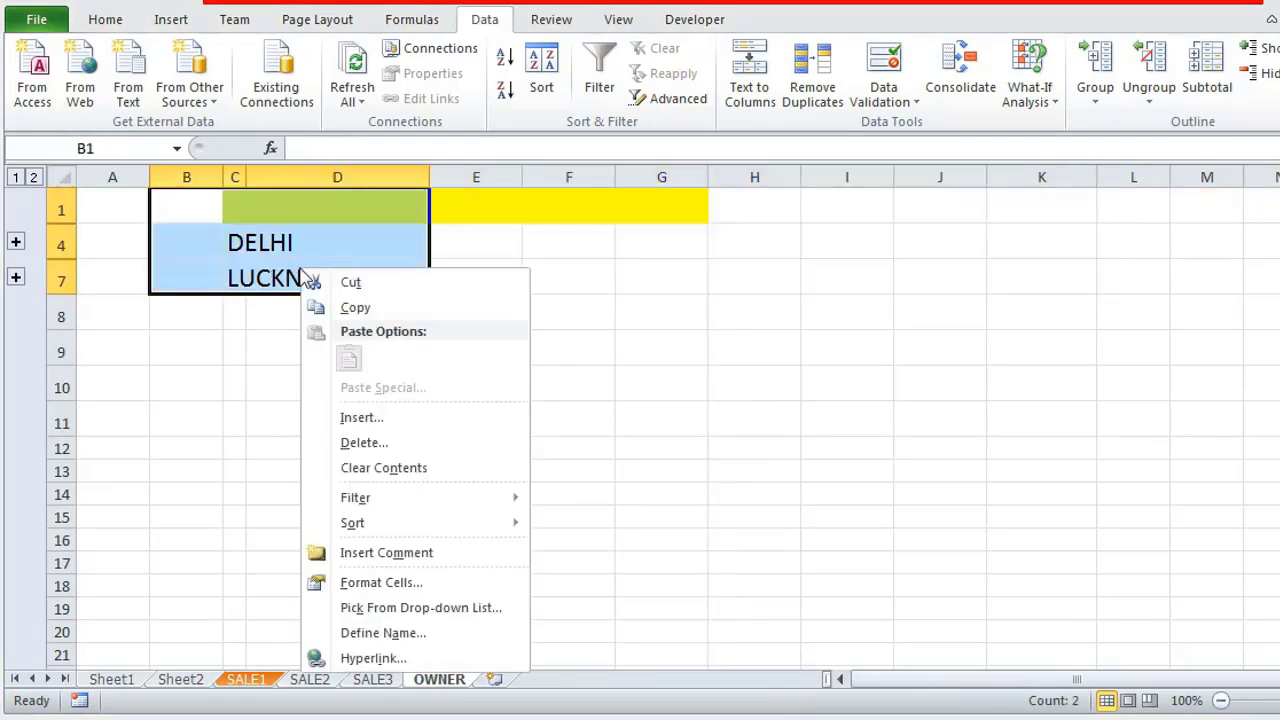
pyautogui.click(390, 443)
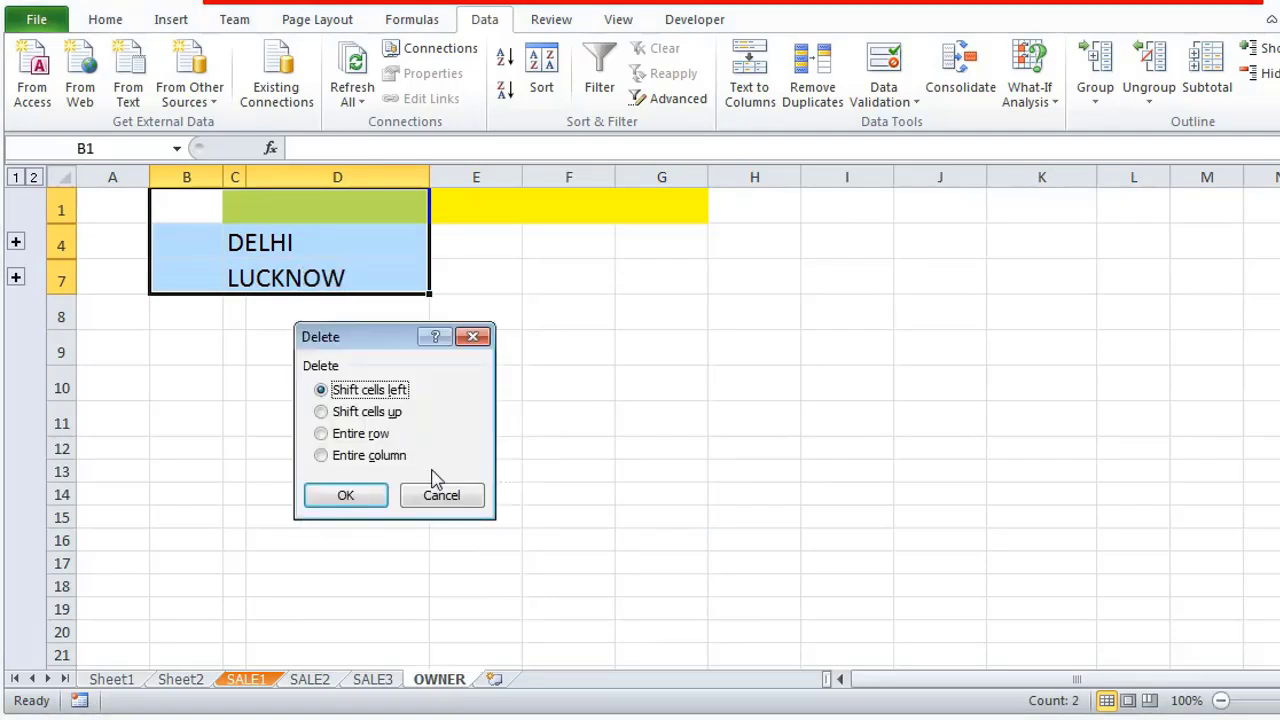
pyautogui.click(346, 496)
pyautogui.click(552, 343)
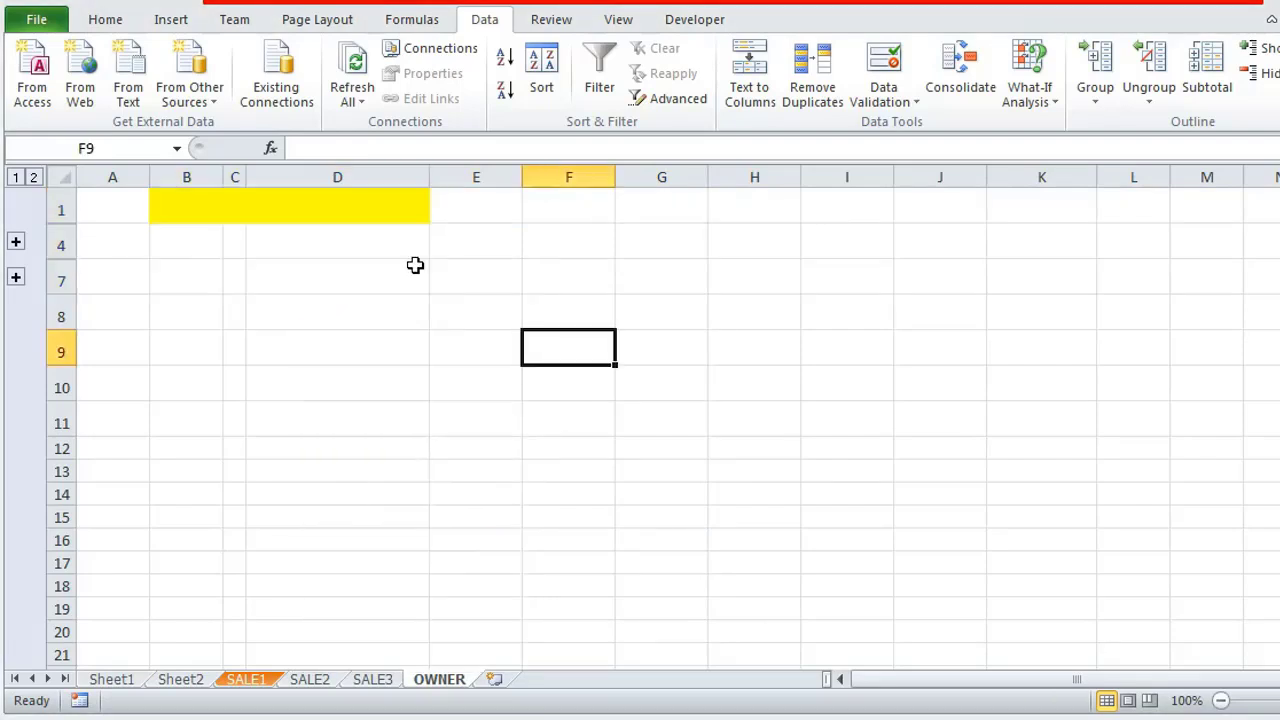
pyautogui.click(372, 213)
pyautogui.click(46, 1)
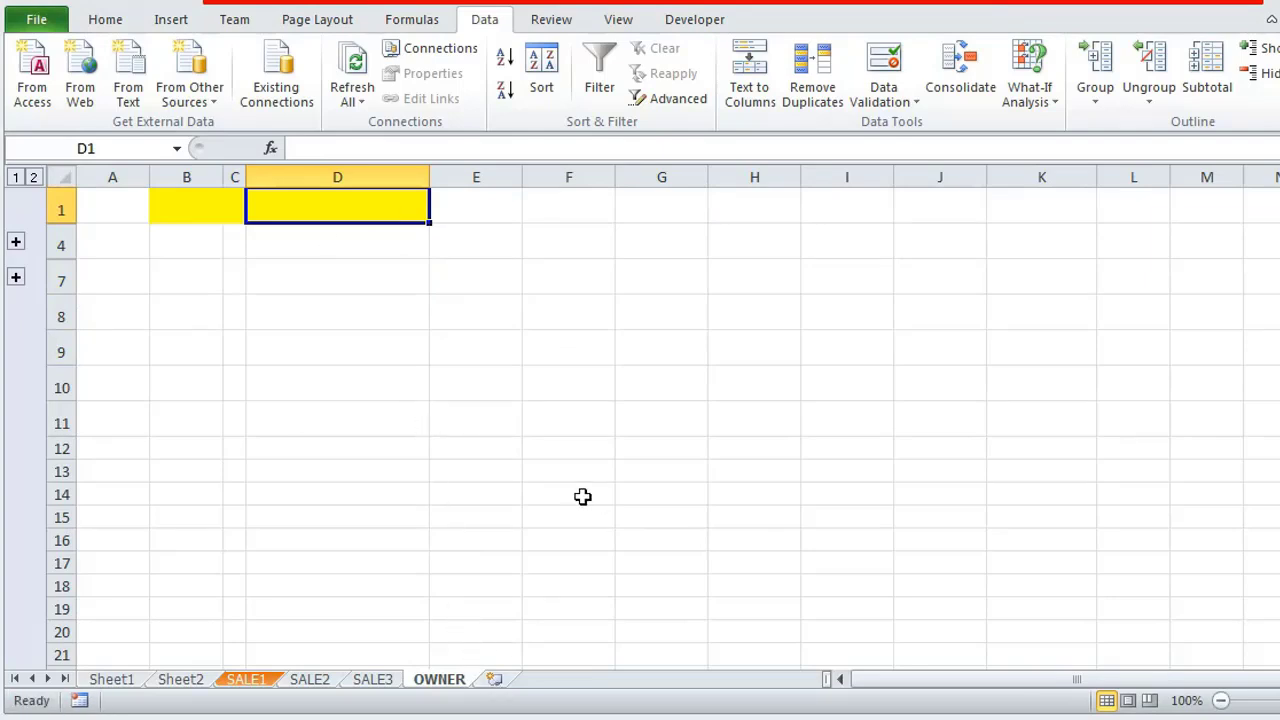
# Step: Review the sales tables on the SALE1 and SALE2 sheets and return to the OWNER sheet
pyautogui.click(245, 680)
pyautogui.click(309, 679)
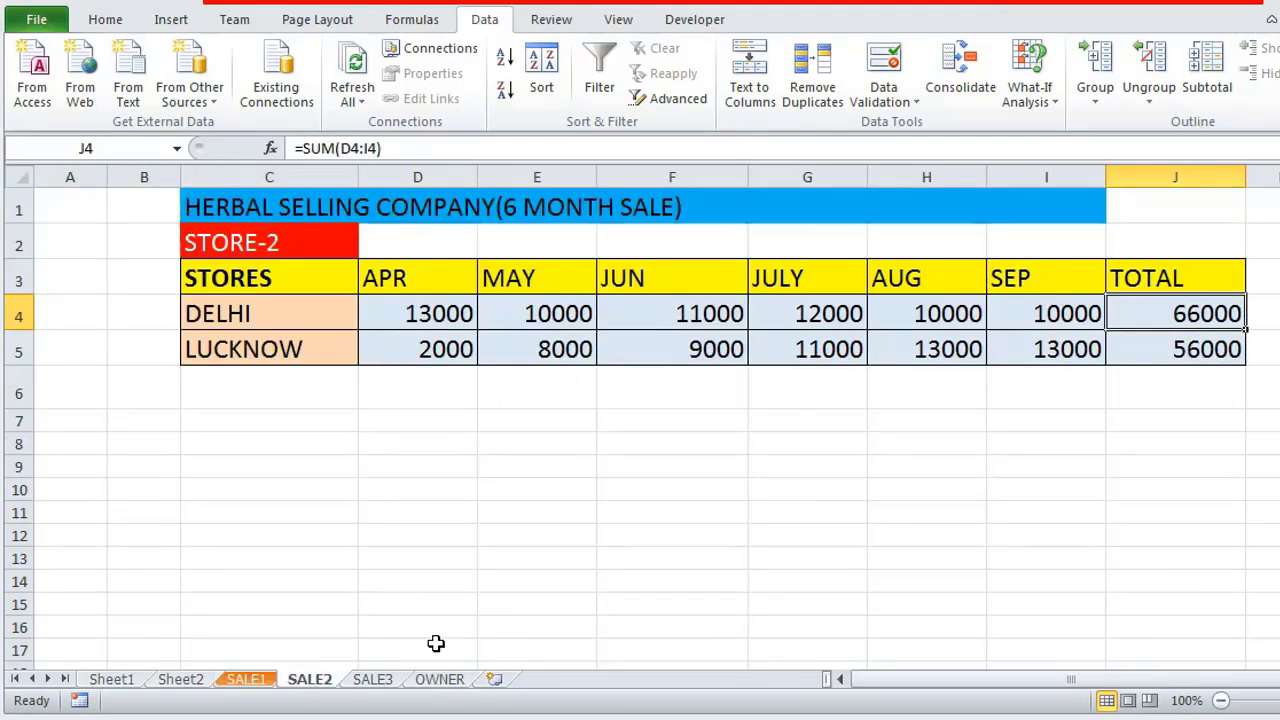
pyautogui.click(447, 680)
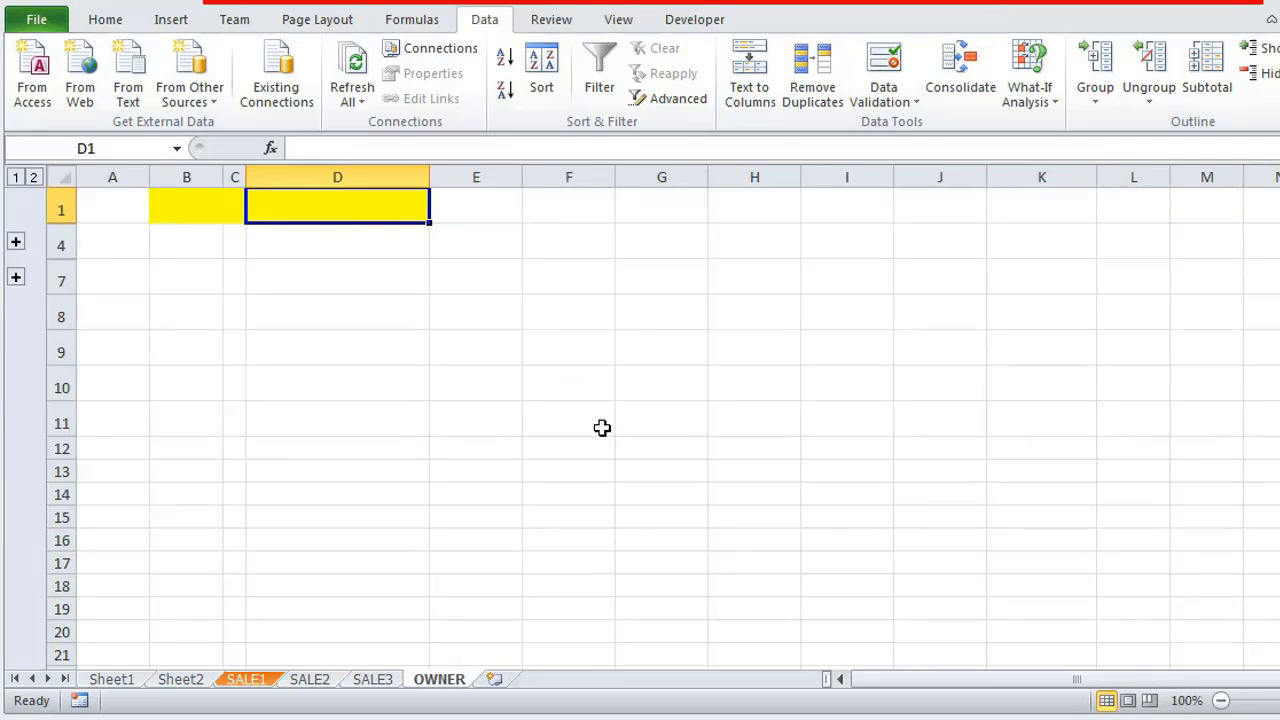
# Step: Switch to the separate SALE1 workbook and look through its STORE-1 sales table and other sheets
pyautogui.click(560, 718)
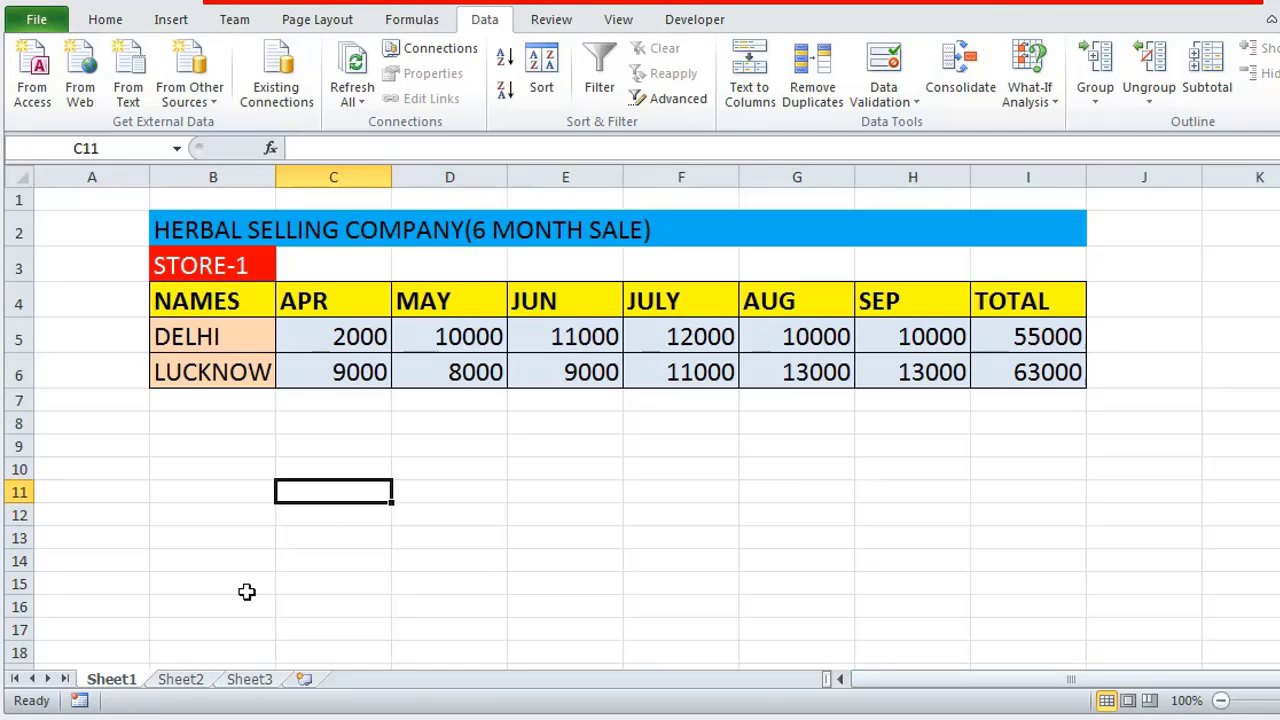
pyautogui.click(175, 683)
pyautogui.click(248, 680)
pyautogui.moveTo(609, 0); pyautogui.dragTo(608, 0)
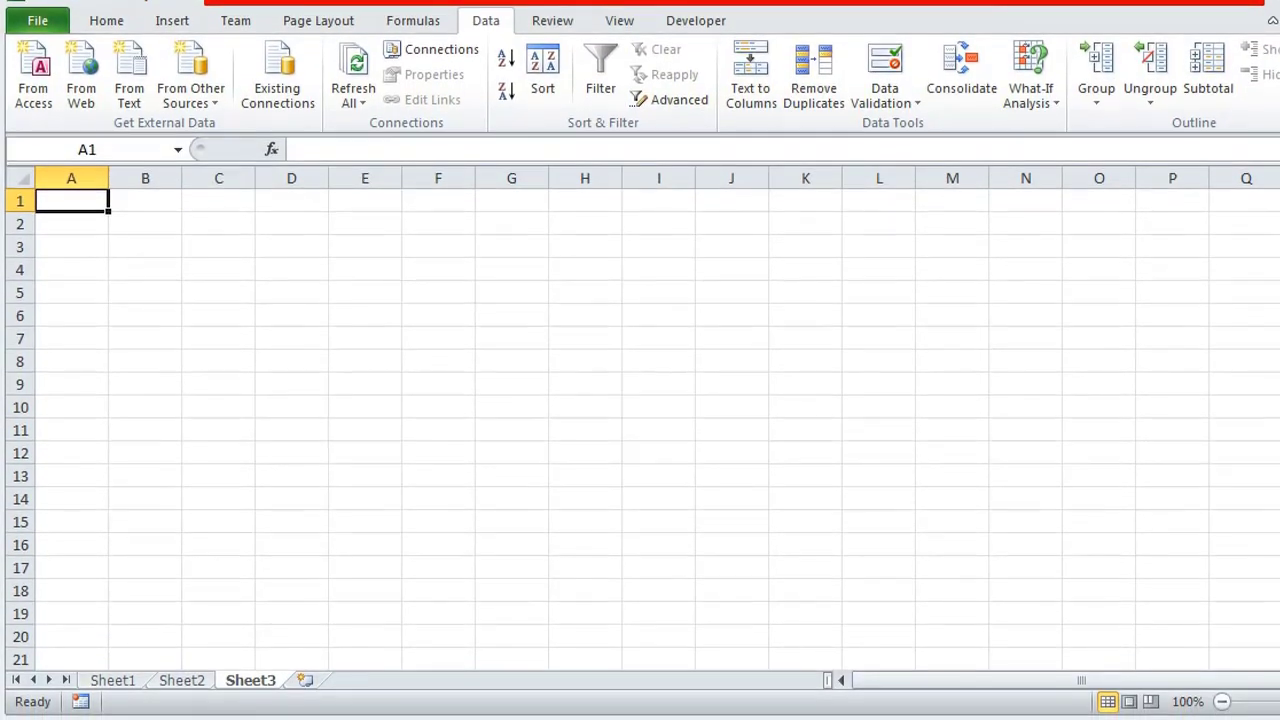
# Step: Switch to the separate SALE2 workbook and examine the STORE-2 sales table on its Sheet1
pyautogui.hotkey('alt', 'Tab')
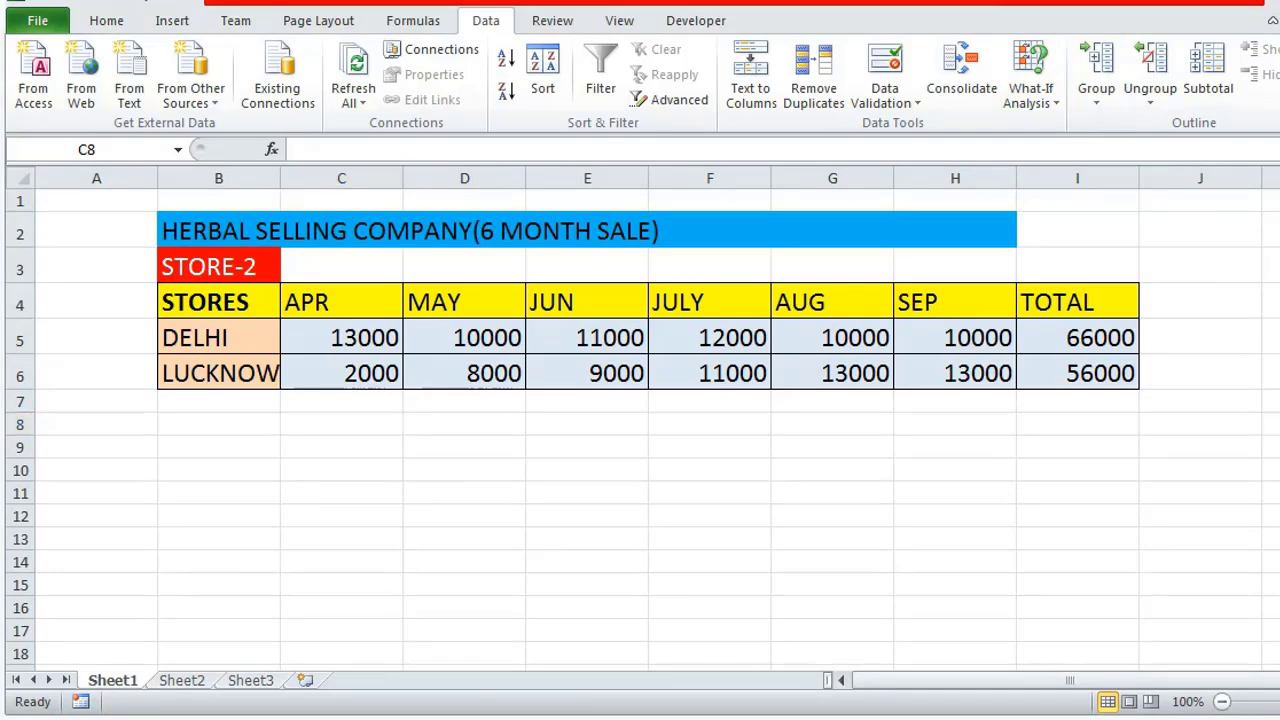
pyautogui.hotkey('alt', 'Tab')
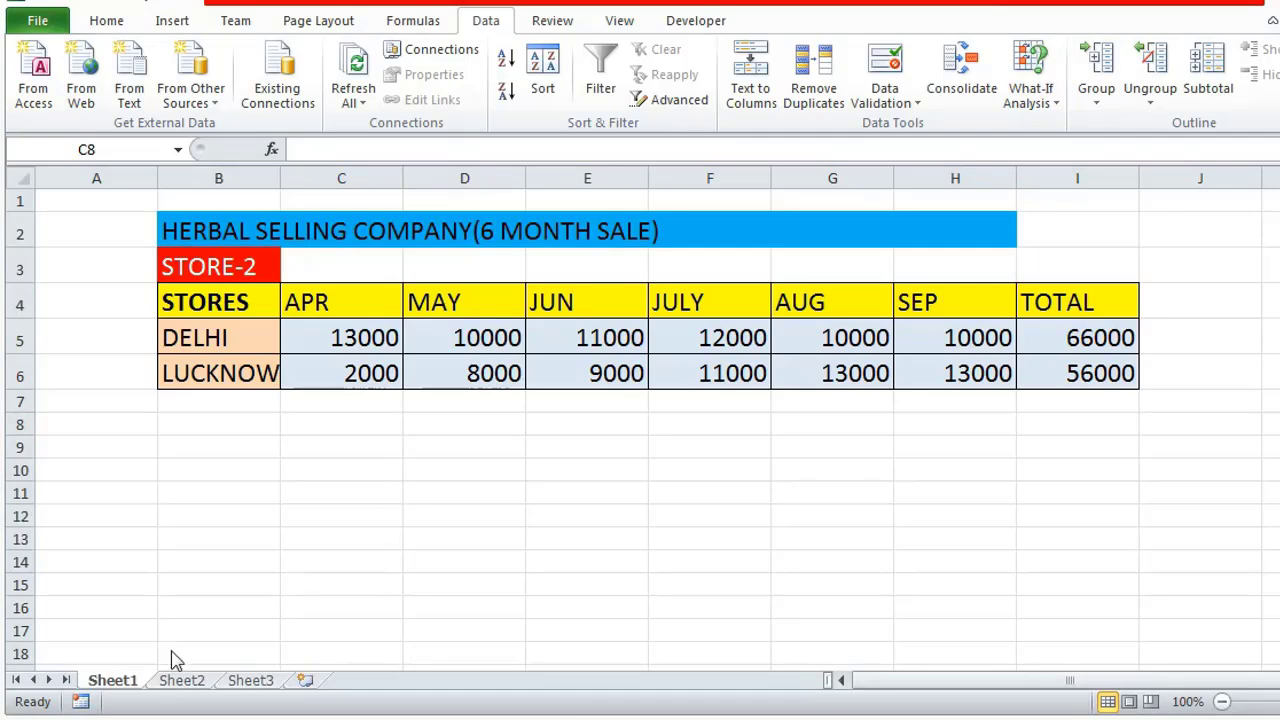
pyautogui.hotkey('alt', 'Tab')
pyautogui.click(217, 264)
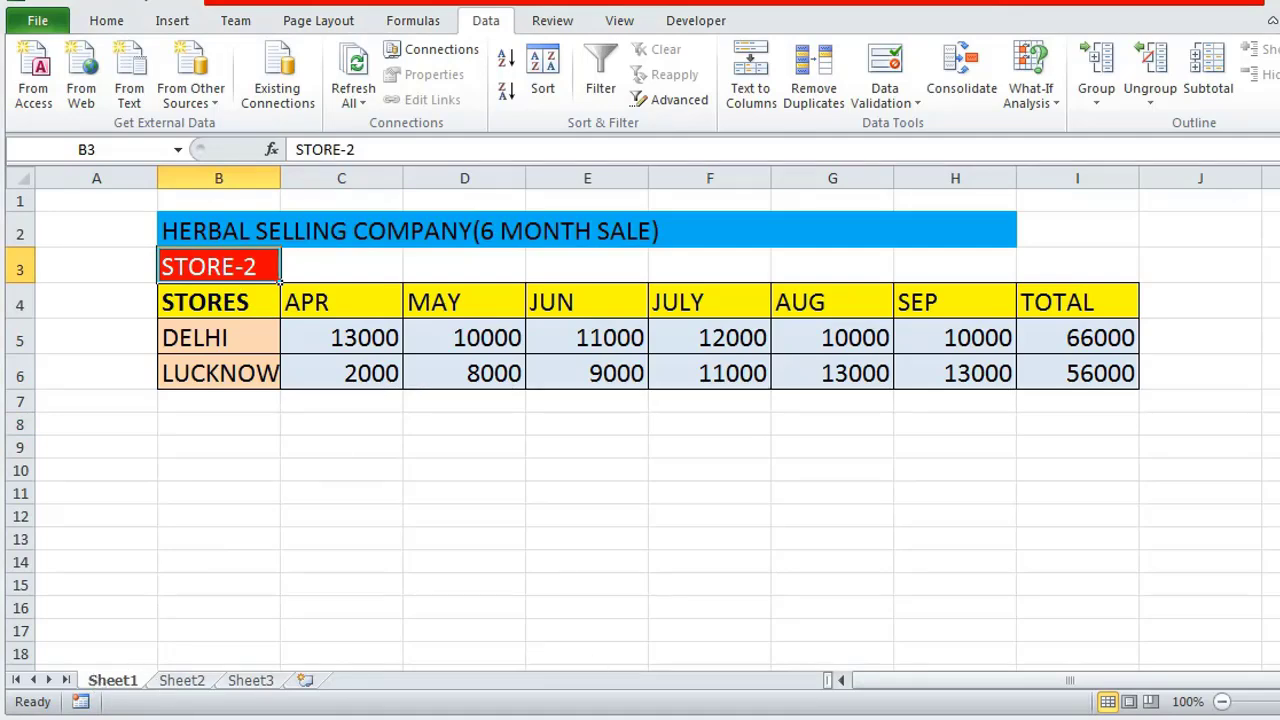
# Step: Return to Sheet1 of the SALE1 workbook and select its STORE-1 heading in B3
pyautogui.hotkey('ctrl', 'pagedown')
pyautogui.hotkey('ctrl', 'pagedown')
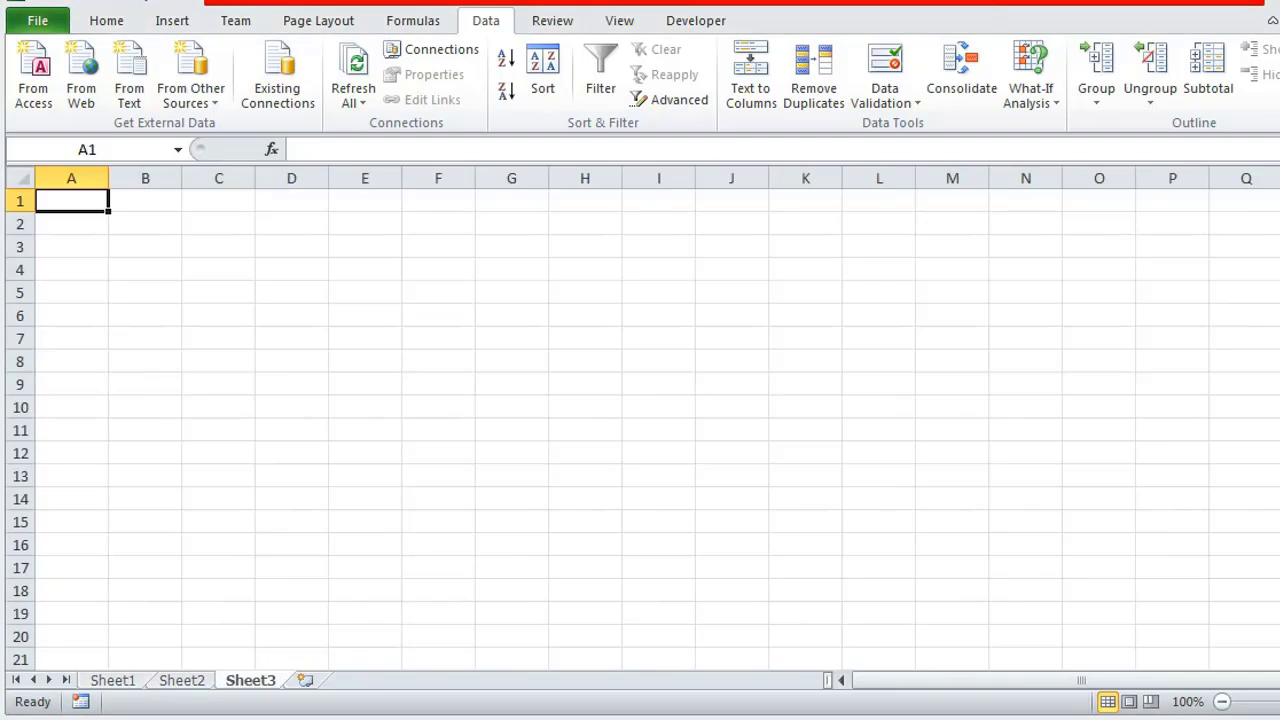
pyautogui.click(120, 684)
pyautogui.click(251, 277)
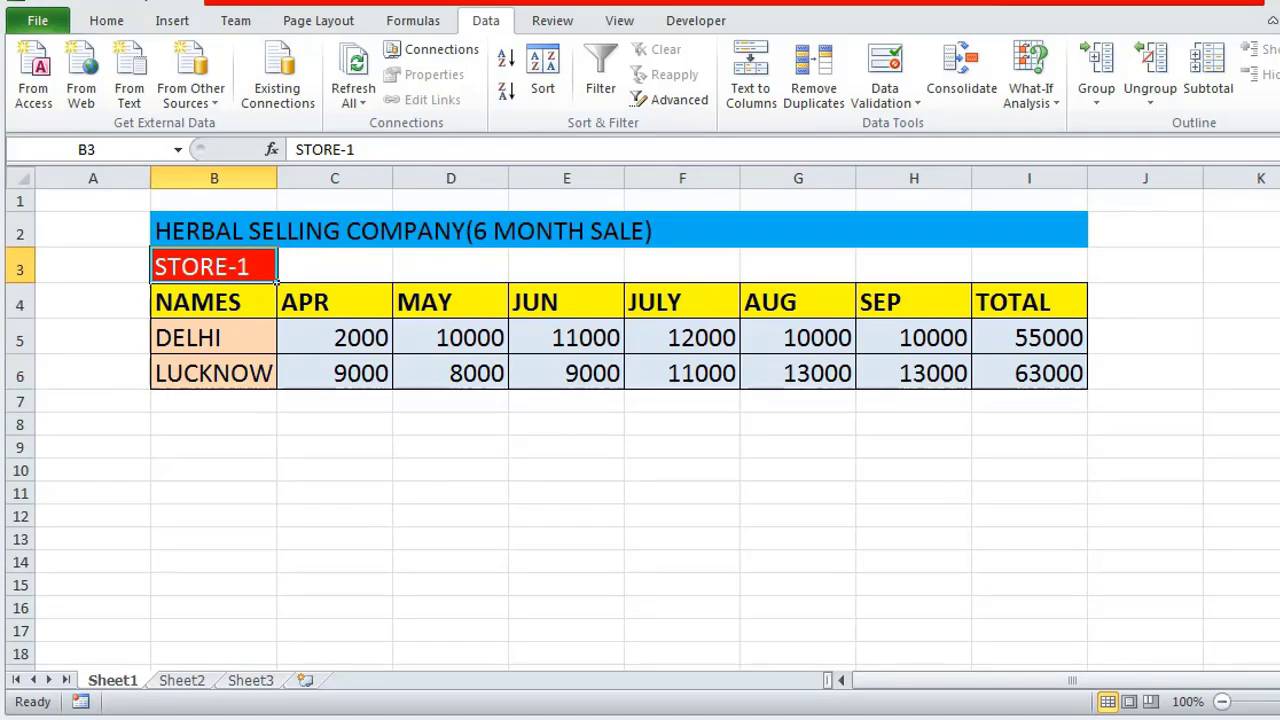
# Step: Return to the OWNER sheet and open the Consolidate dialog with cell D1 as the destination
pyautogui.click(1149, 708)
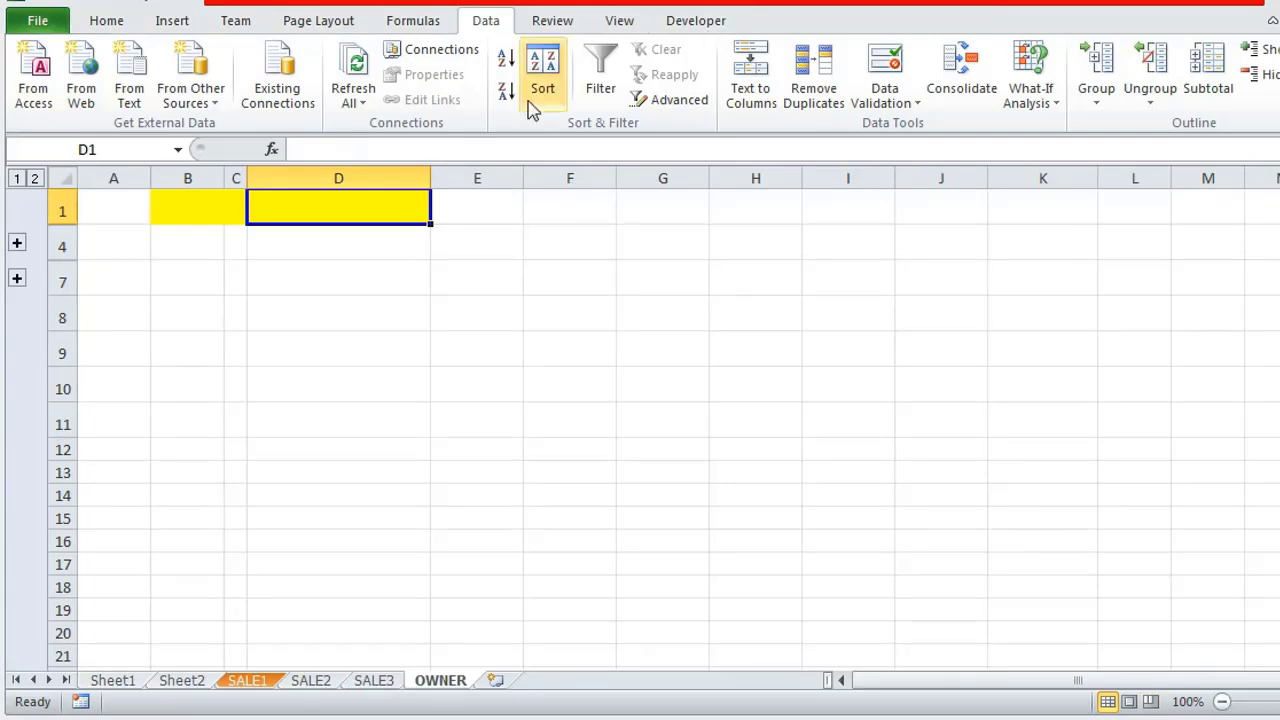
pyautogui.click(176, 222)
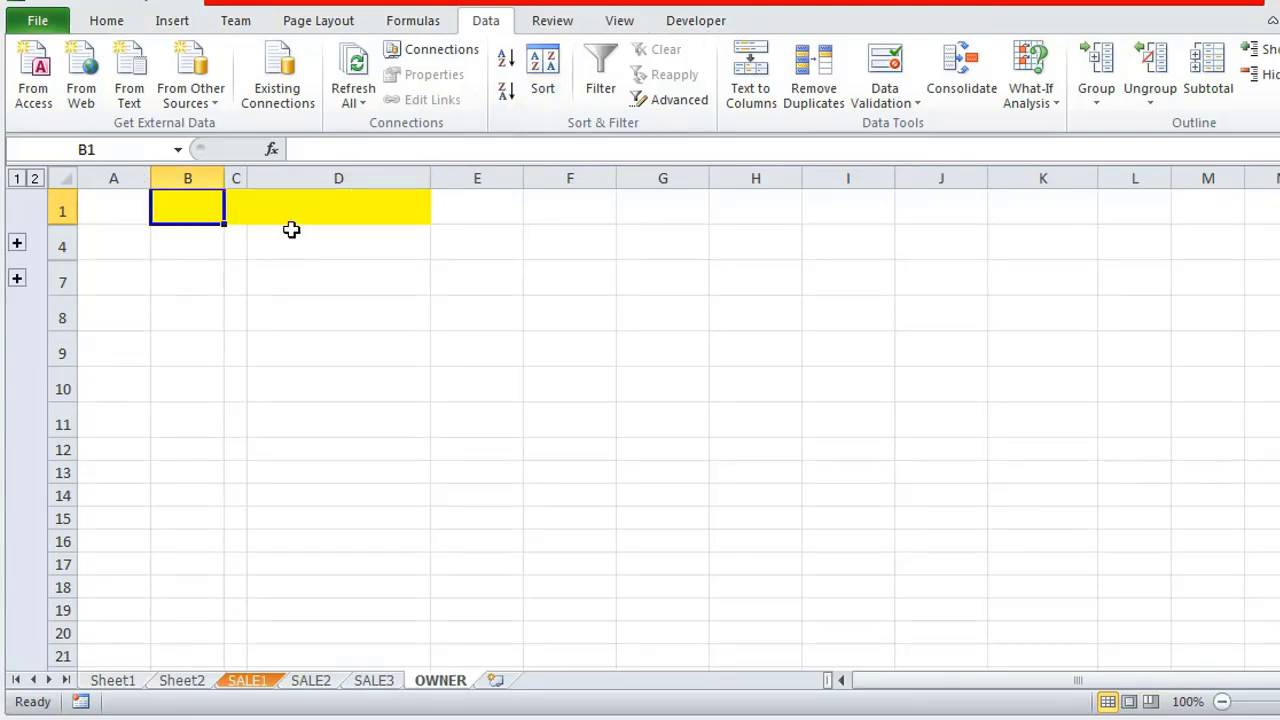
pyautogui.click(322, 214)
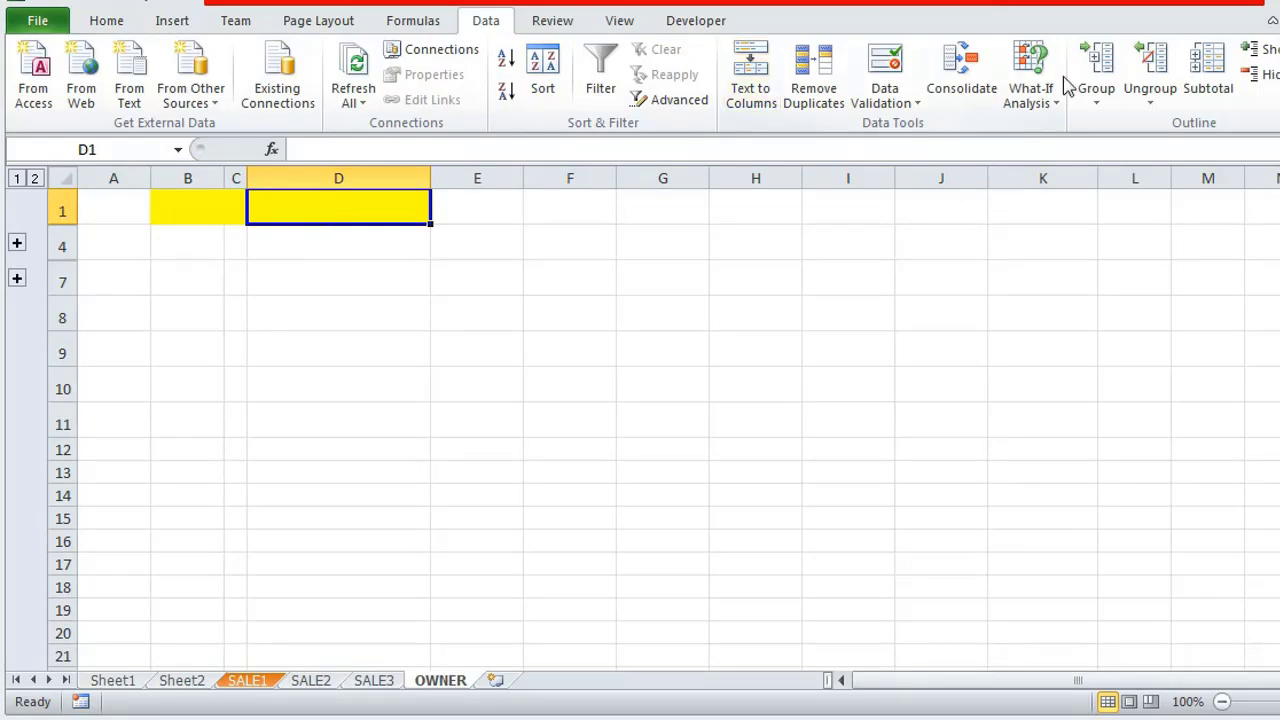
pyautogui.click(963, 88)
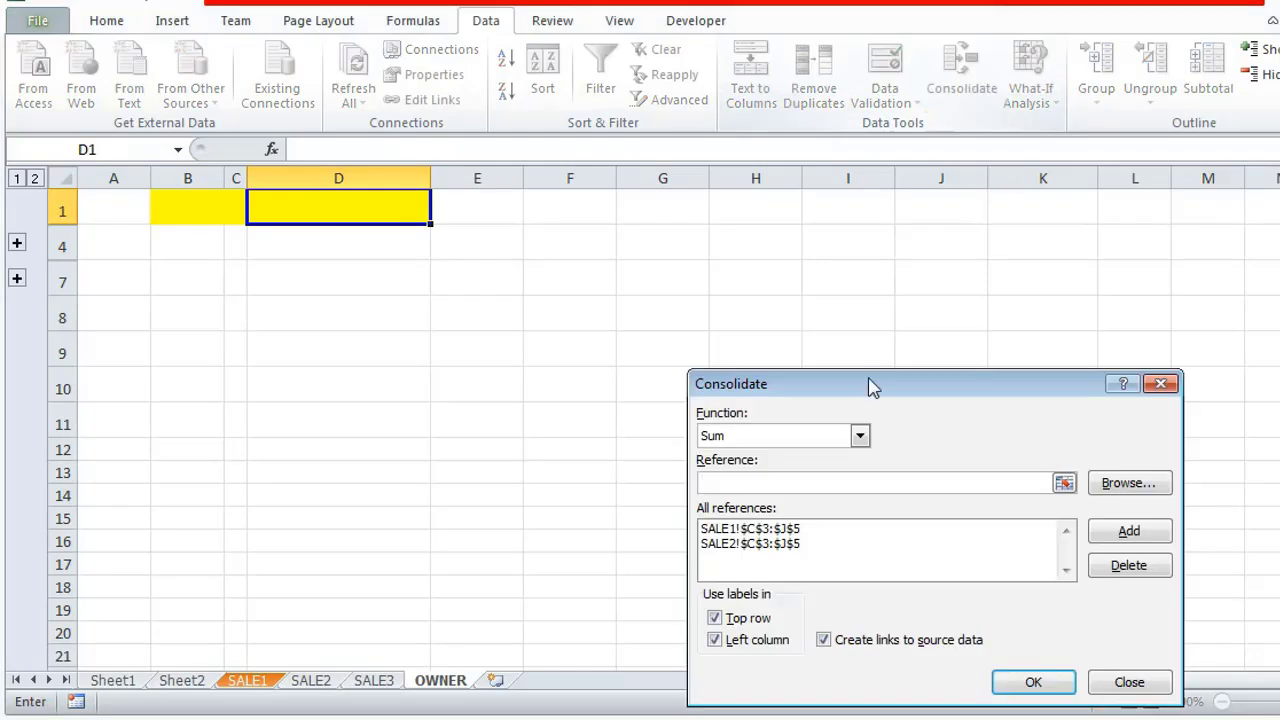
pyautogui.moveTo(889, 393); pyautogui.dragTo(871, 168)
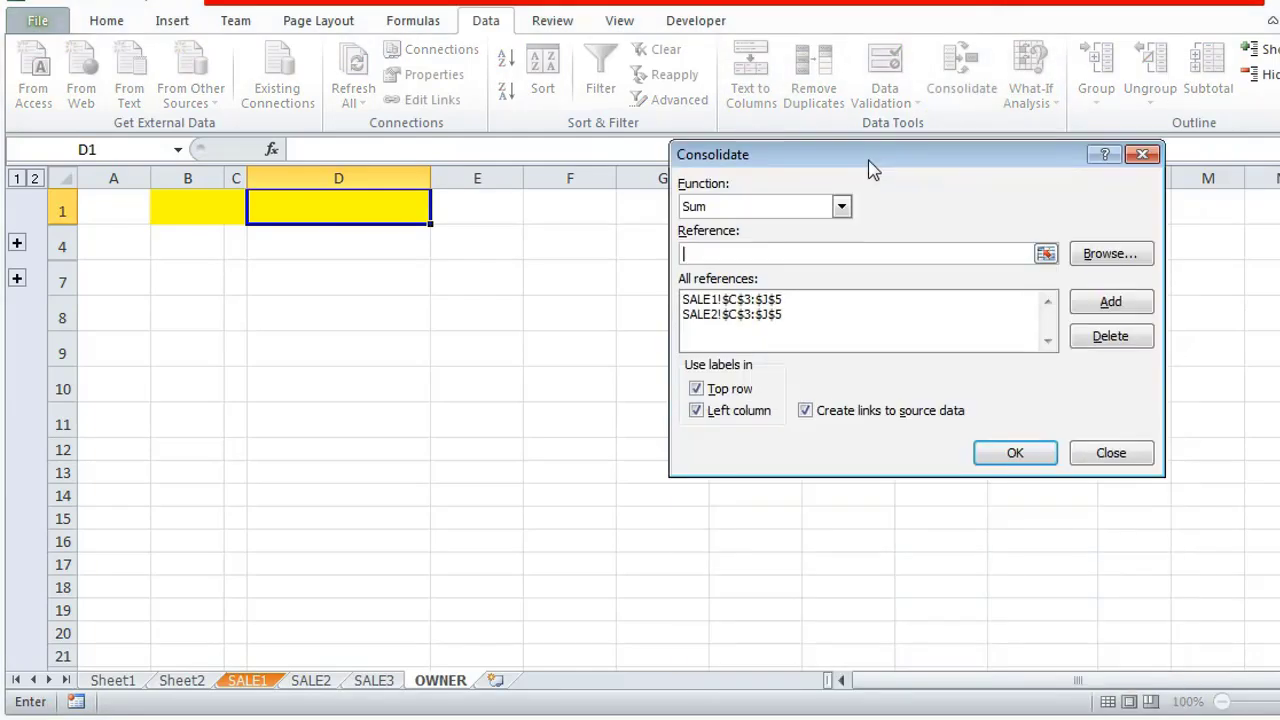
# Step: Remove the old references SALE1!$C$3:$J$5 and SALE2!$C$3:$J$5 from the consolidation list
pyautogui.click(741, 303)
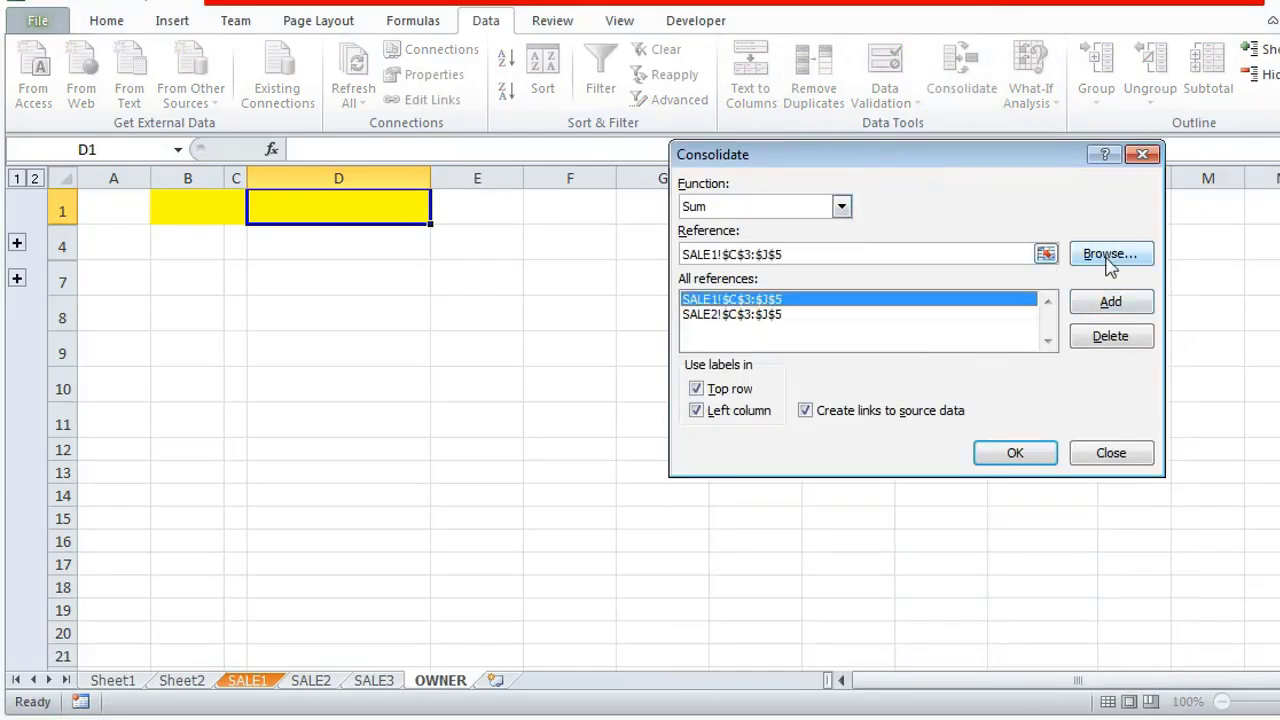
pyautogui.click(1121, 337)
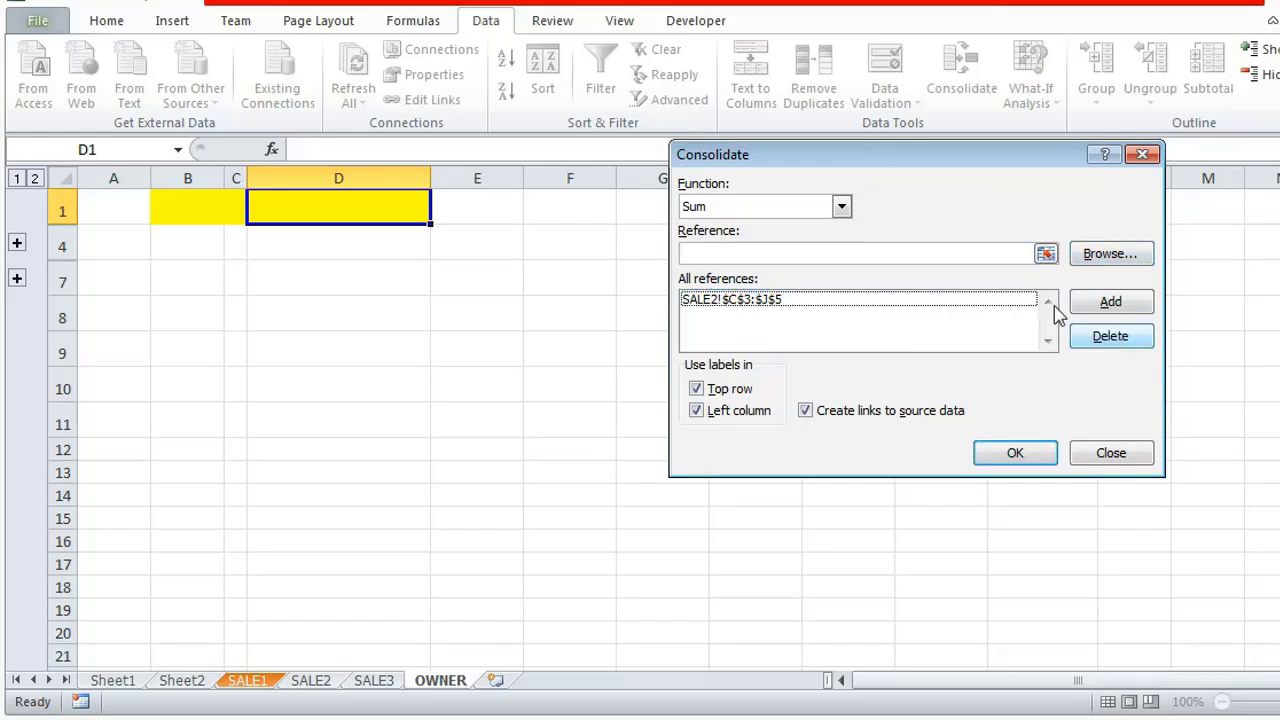
pyautogui.click(903, 308)
pyautogui.click(1113, 340)
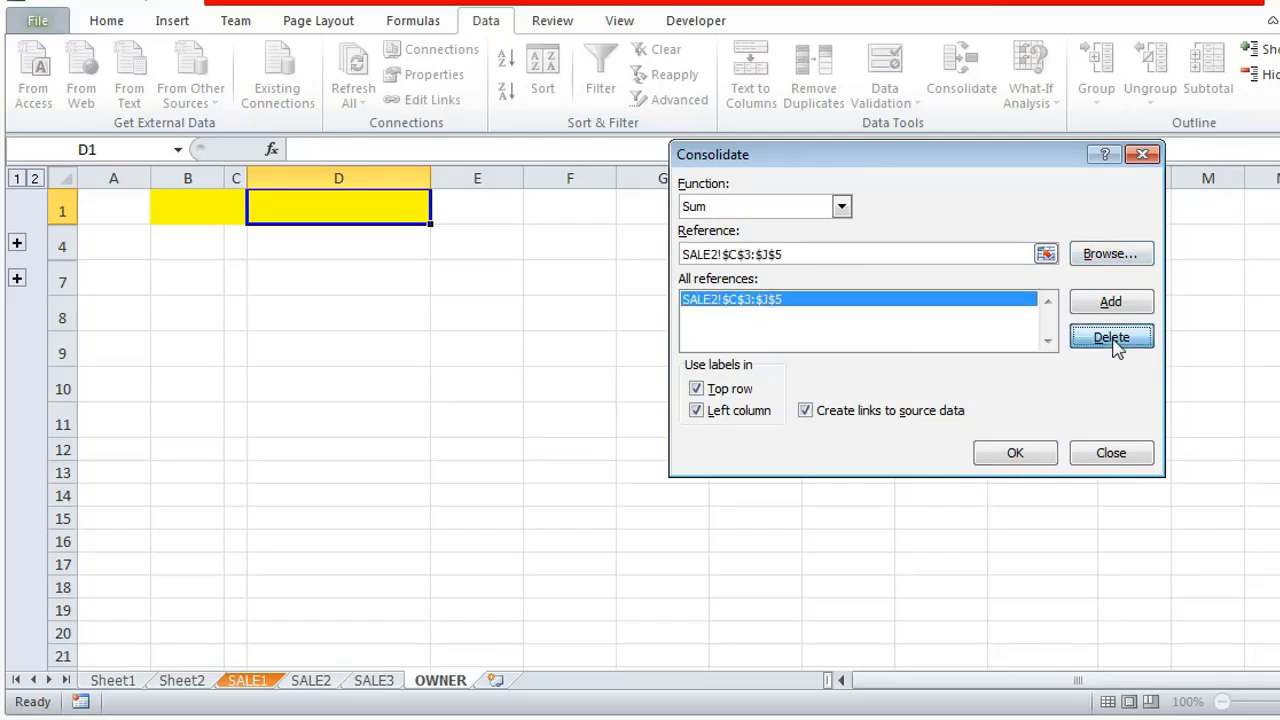
# Step: Choose Sum as the consolidation function and try to add a reference with no range entered
pyautogui.click(841, 207)
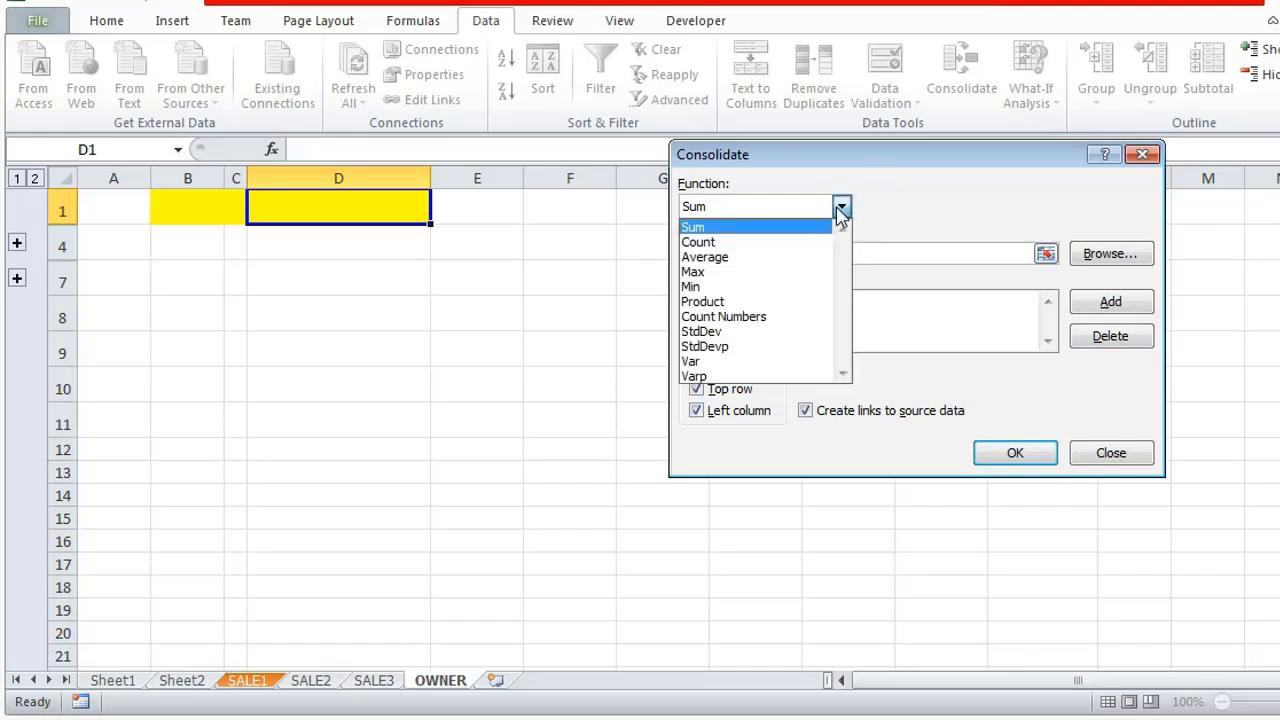
pyautogui.click(774, 229)
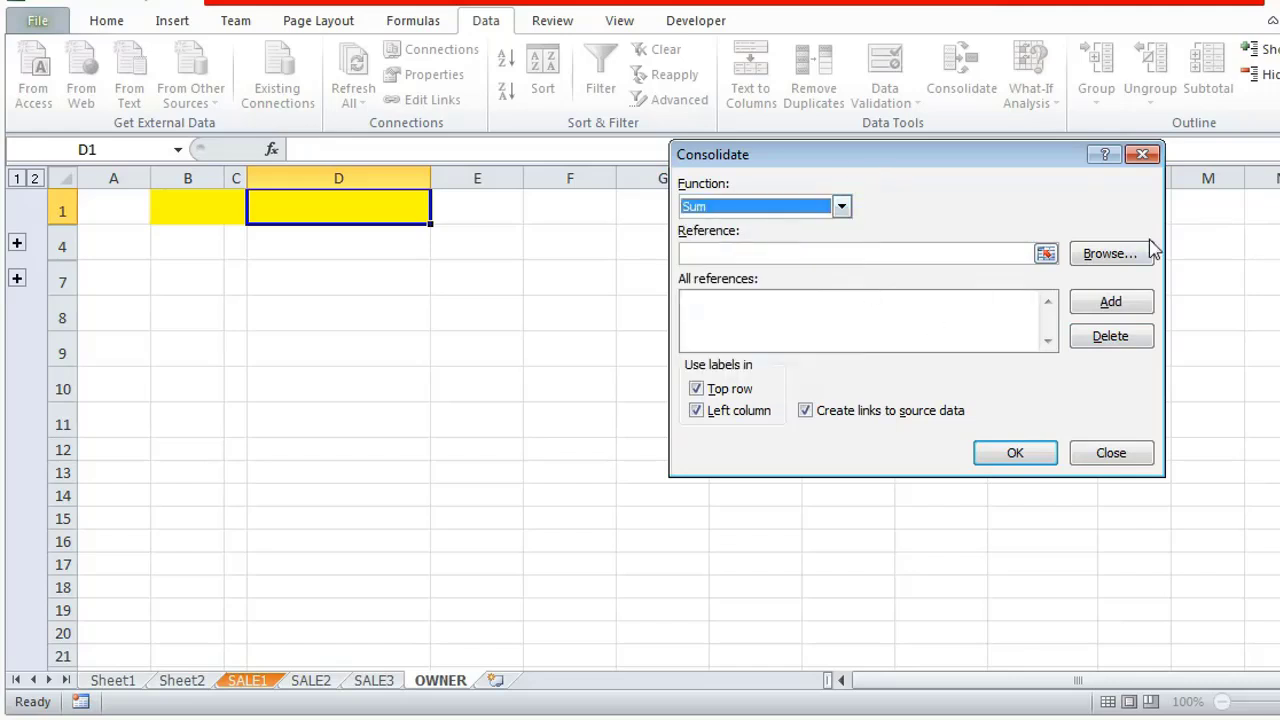
pyautogui.click(1112, 303)
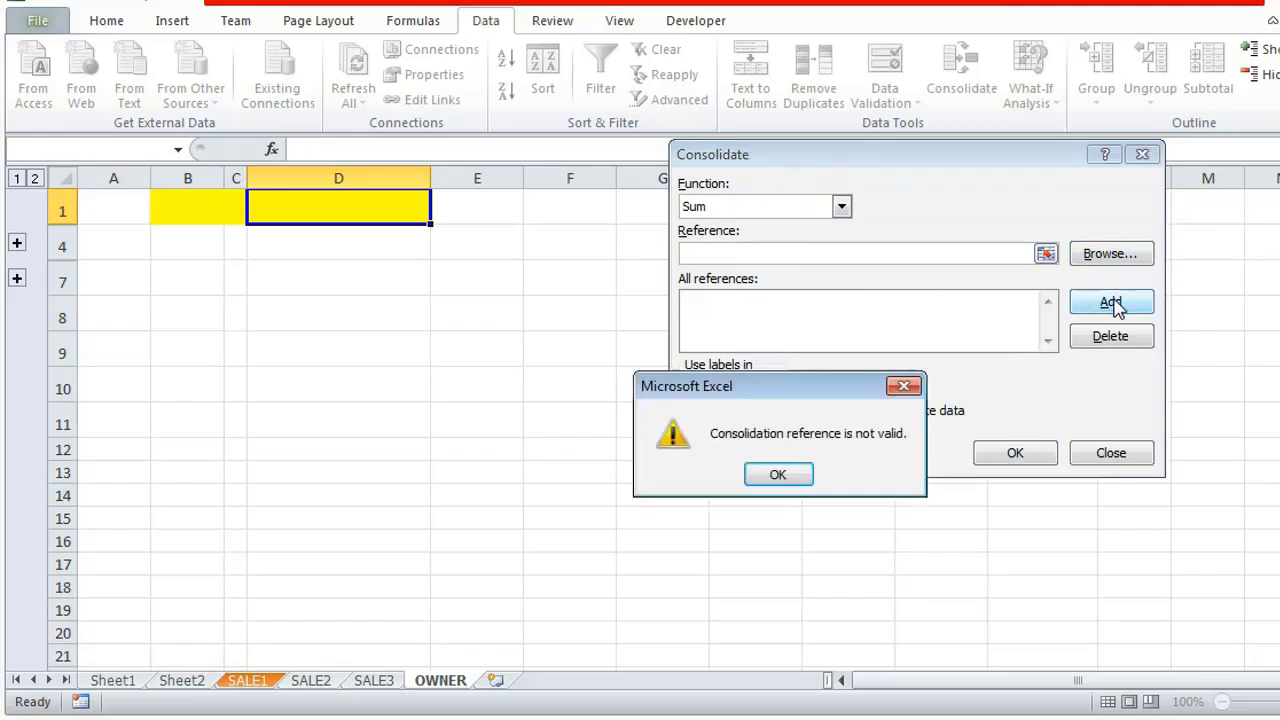
pyautogui.click(778, 475)
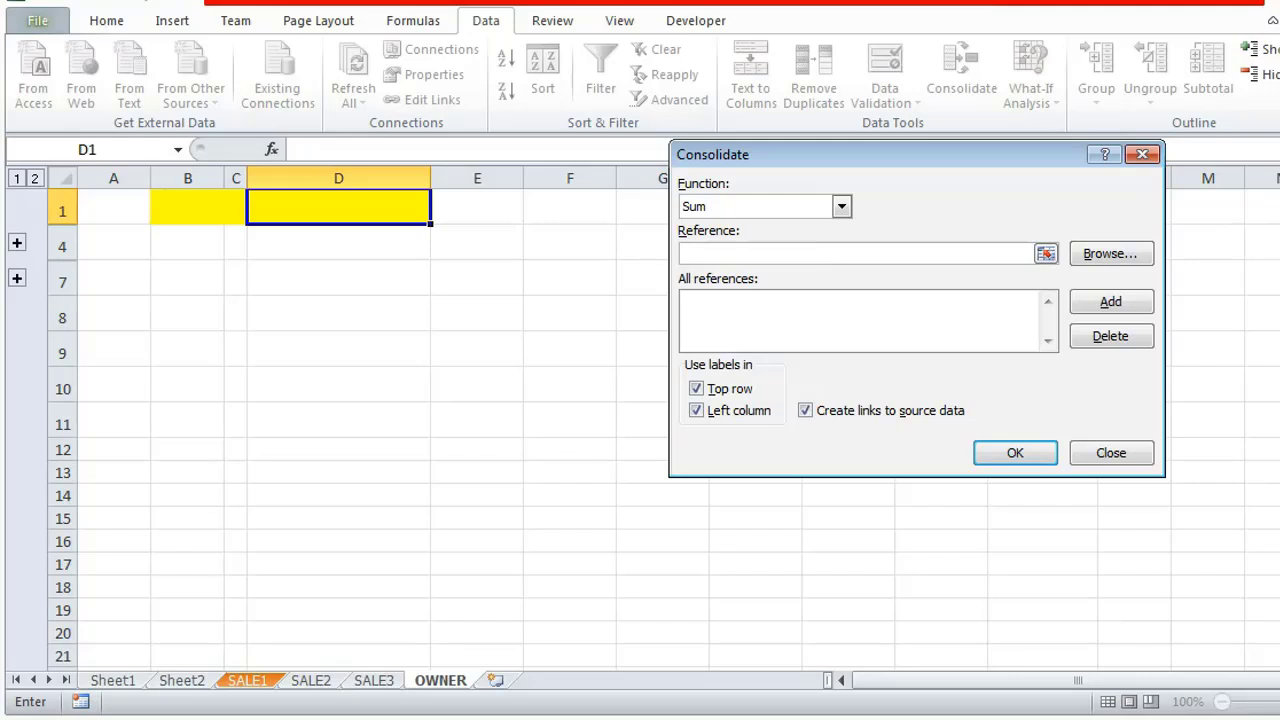
# Step: Add the SALE1 workbook's Sheet1 table, range $B$4:$I$6, to the consolidation references
pyautogui.hotkey('ctrl', 'Tab')
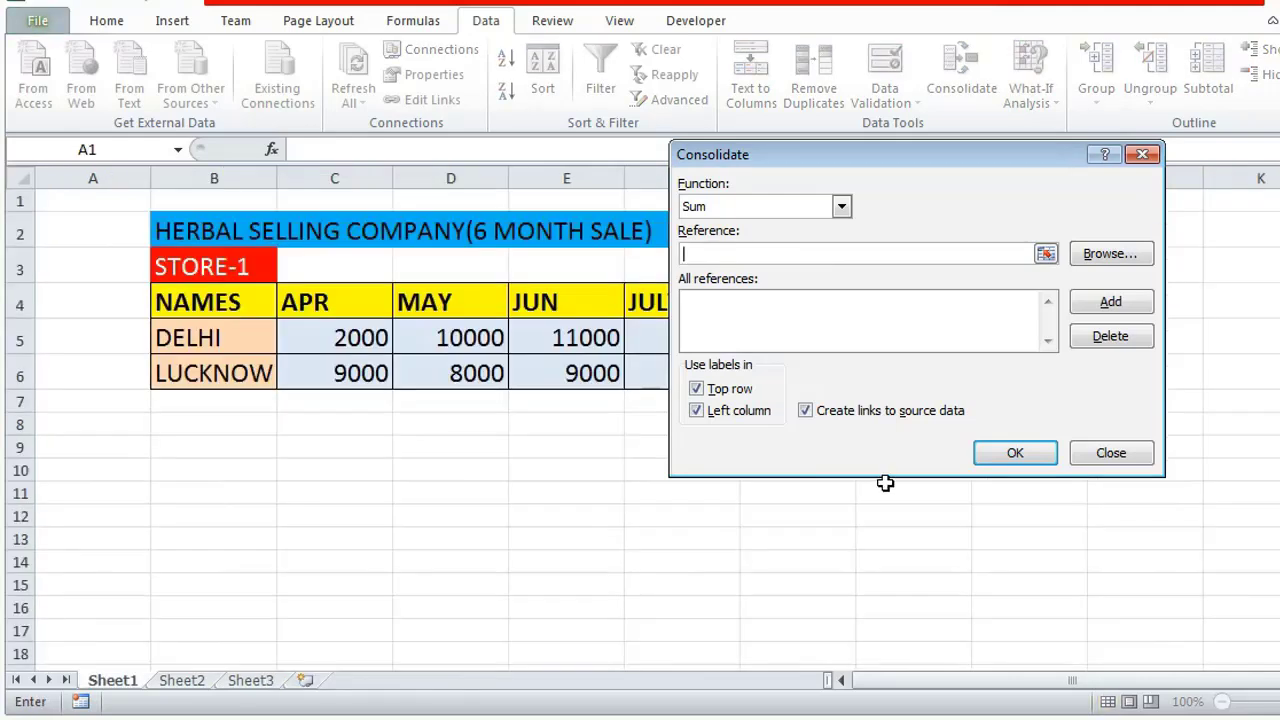
pyautogui.moveTo(825, 155); pyautogui.dragTo(885, 407)
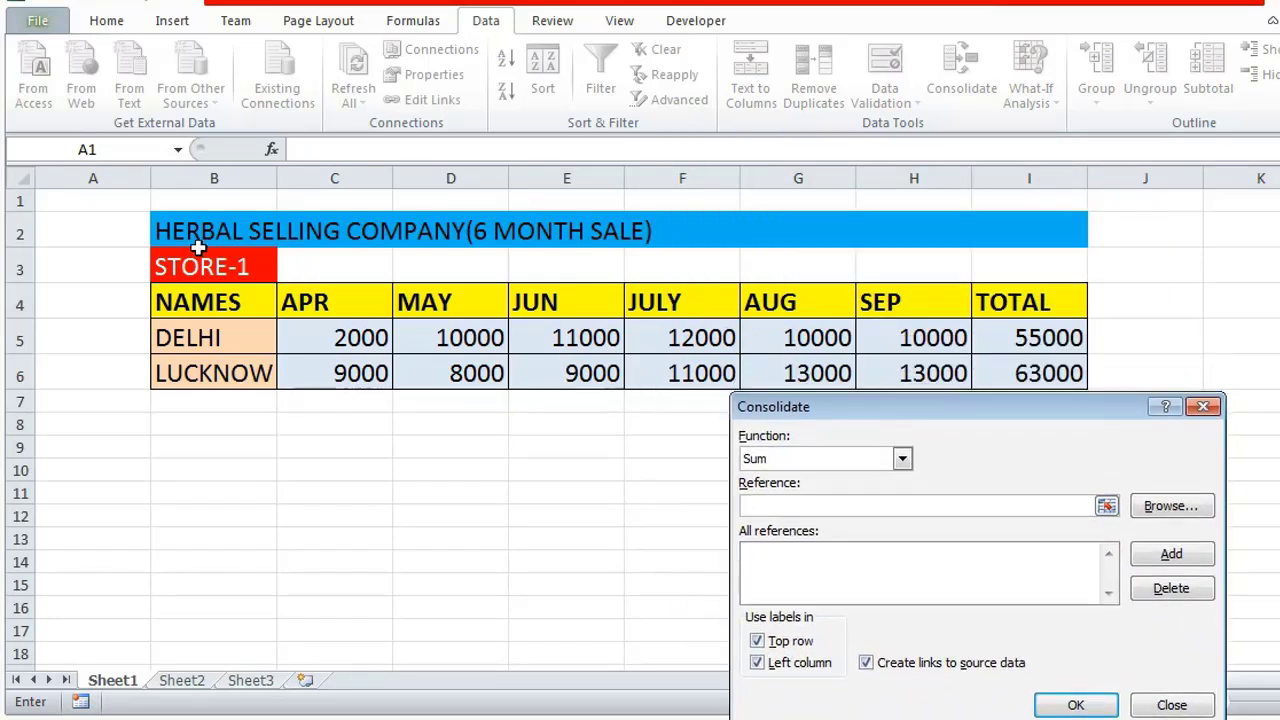
pyautogui.click(174, 300)
pyautogui.moveTo(174, 300); pyautogui.dragTo(993, 368)
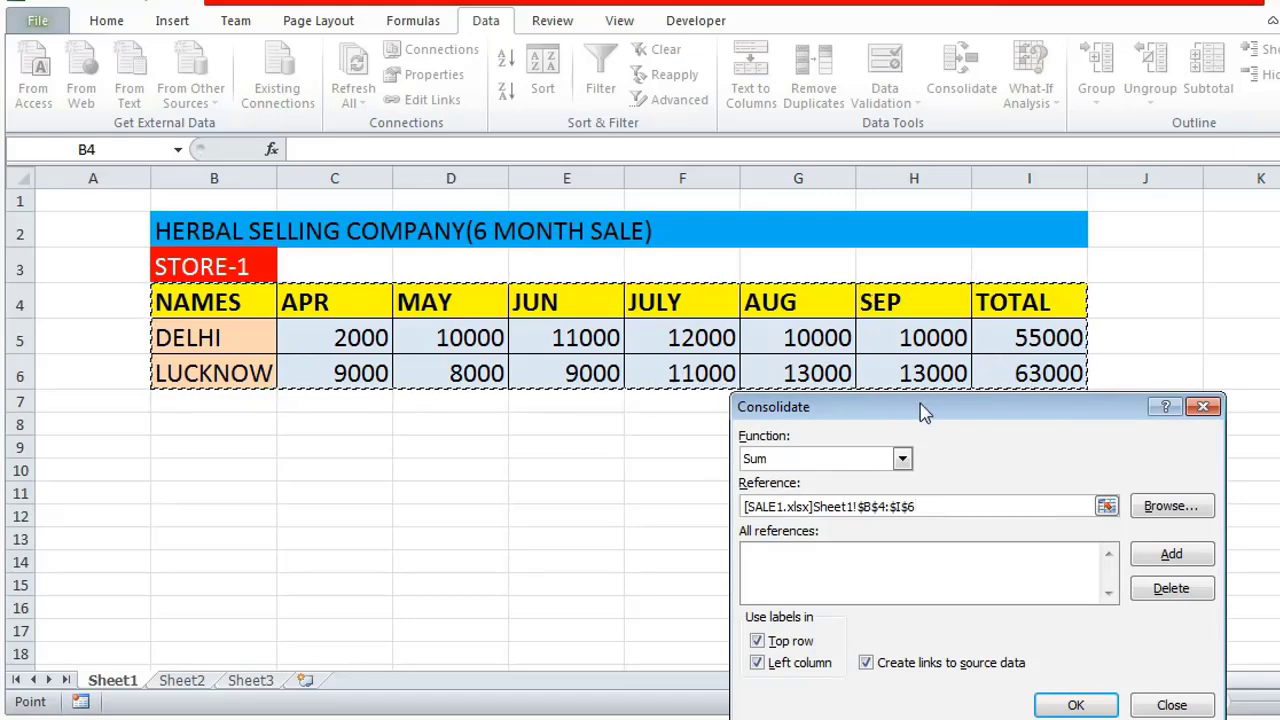
pyautogui.moveTo(922, 415); pyautogui.dragTo(870, 246)
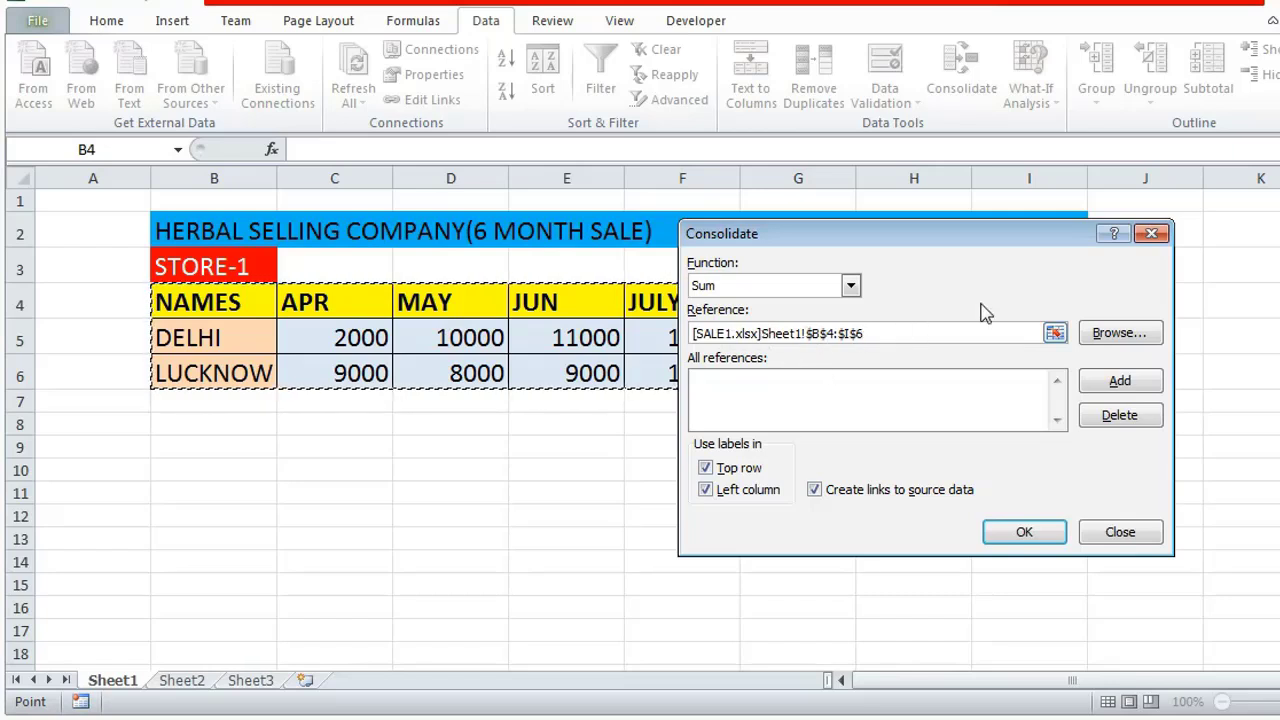
pyautogui.click(1120, 385)
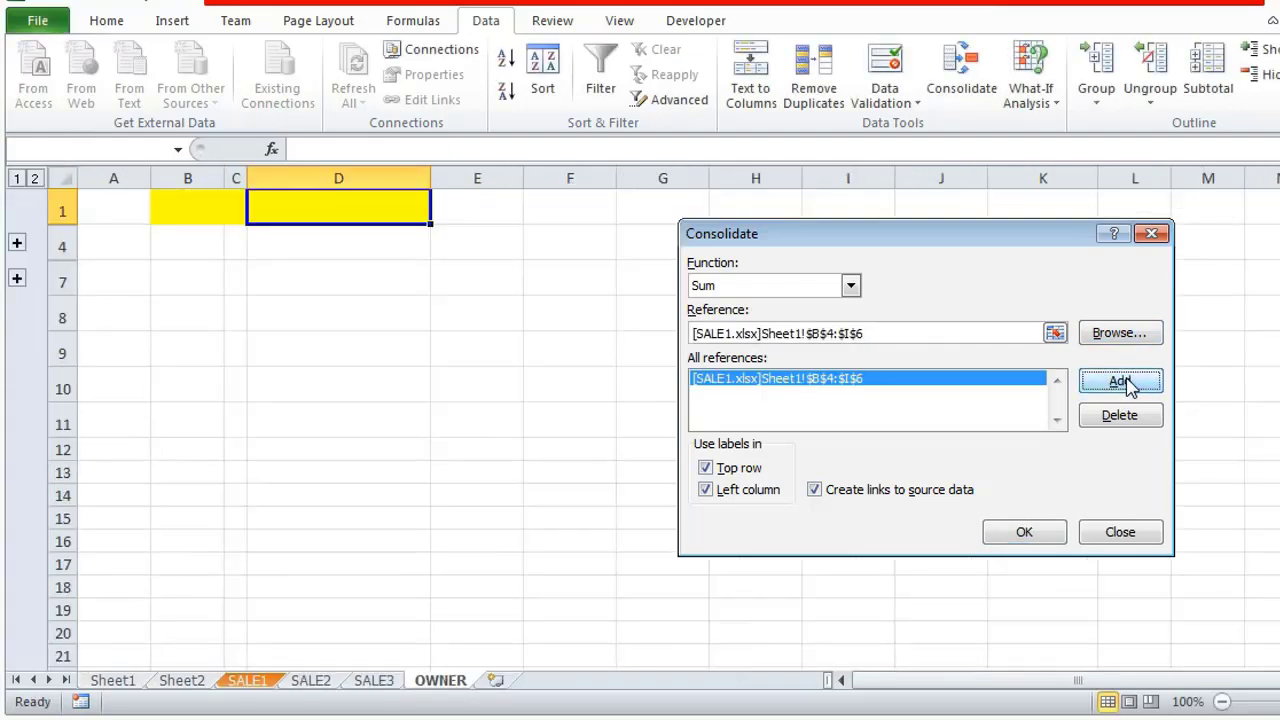
pyautogui.click(1122, 382)
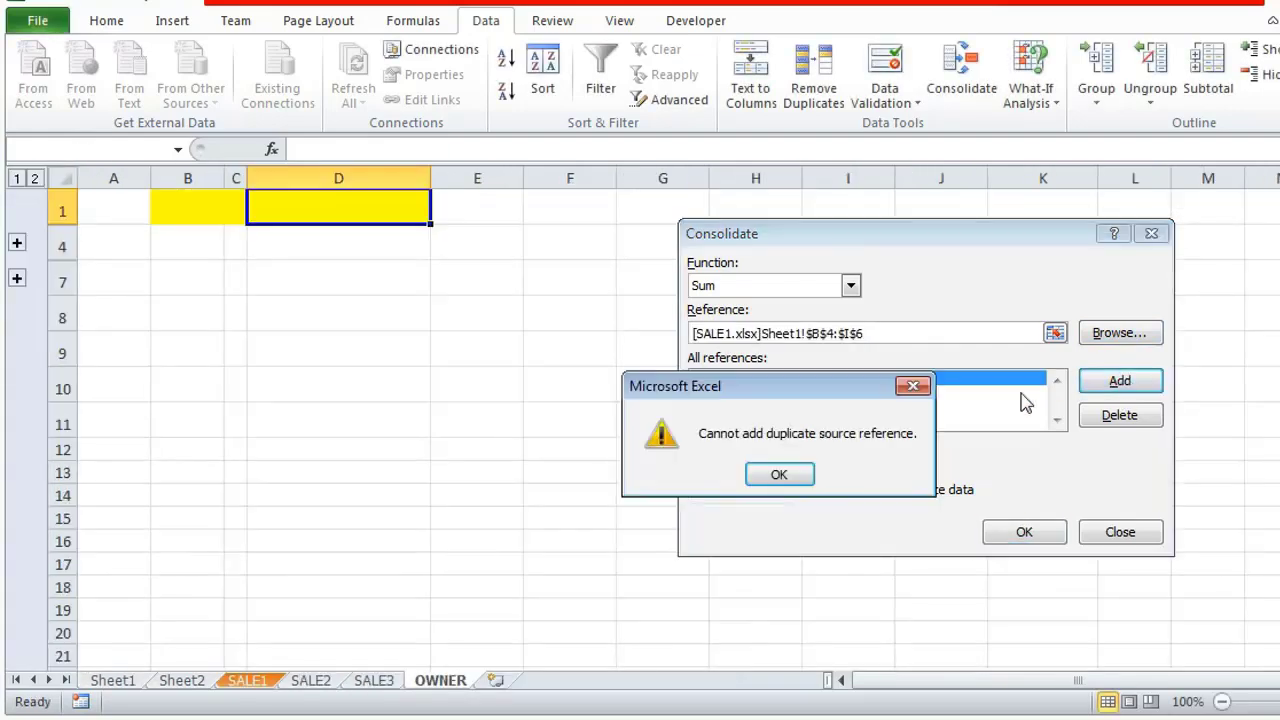
pyautogui.click(770, 483)
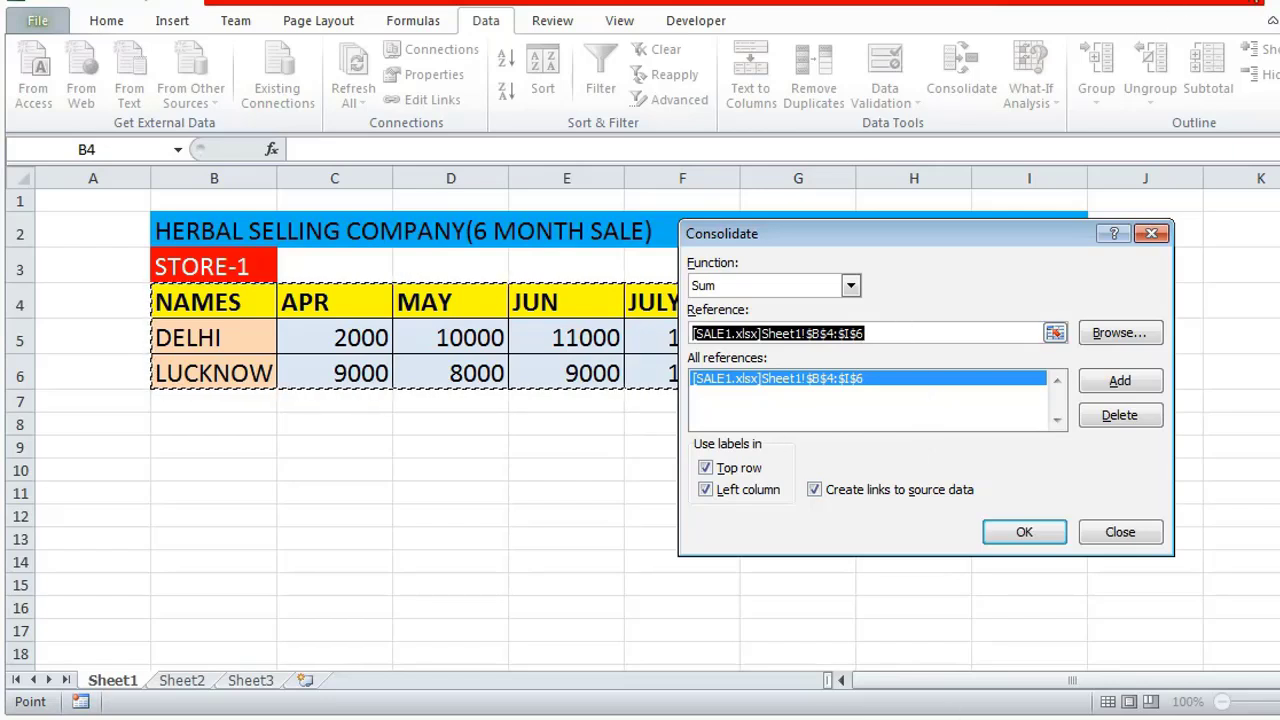
# Step: Bring the SALE2 workbook forward and add its Sheet1 table, range $B$4:$I$6, to the consolidation references
pyautogui.click(1228, 4)
pyautogui.moveTo(1223, 4); pyautogui.dragTo(1225, 0)
pyautogui.click(1279, 18)
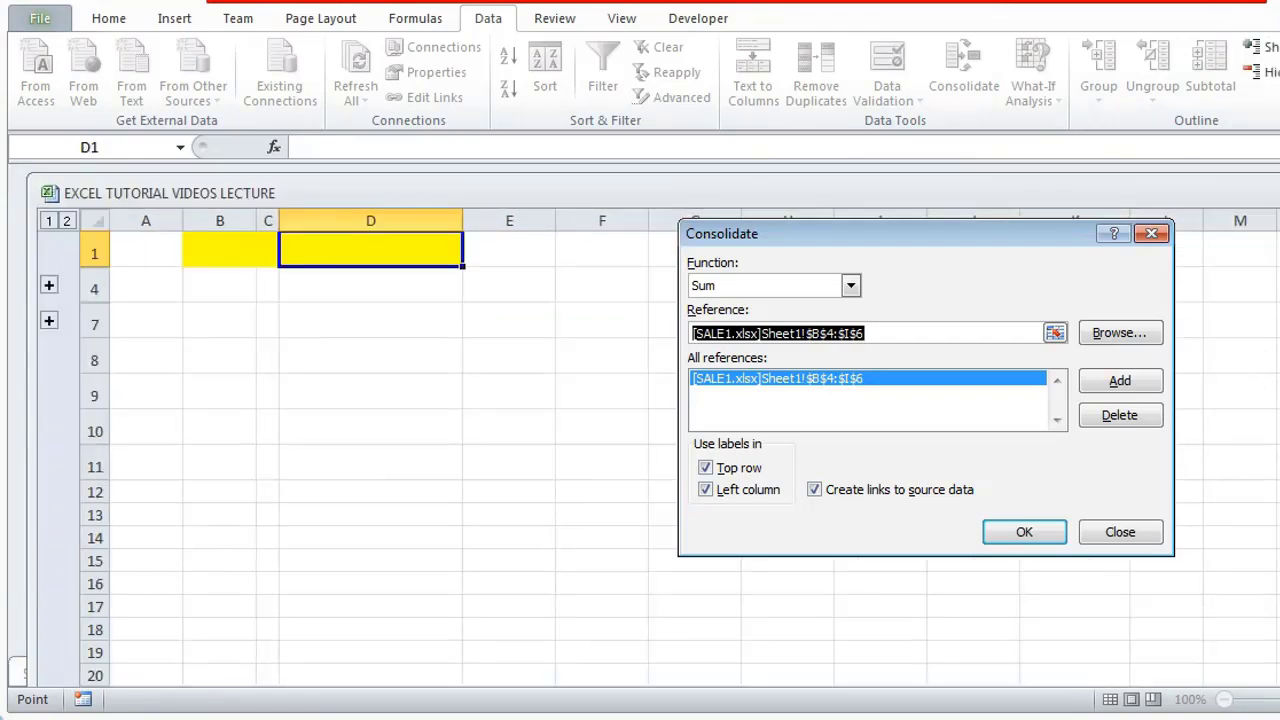
pyautogui.click(800, 719)
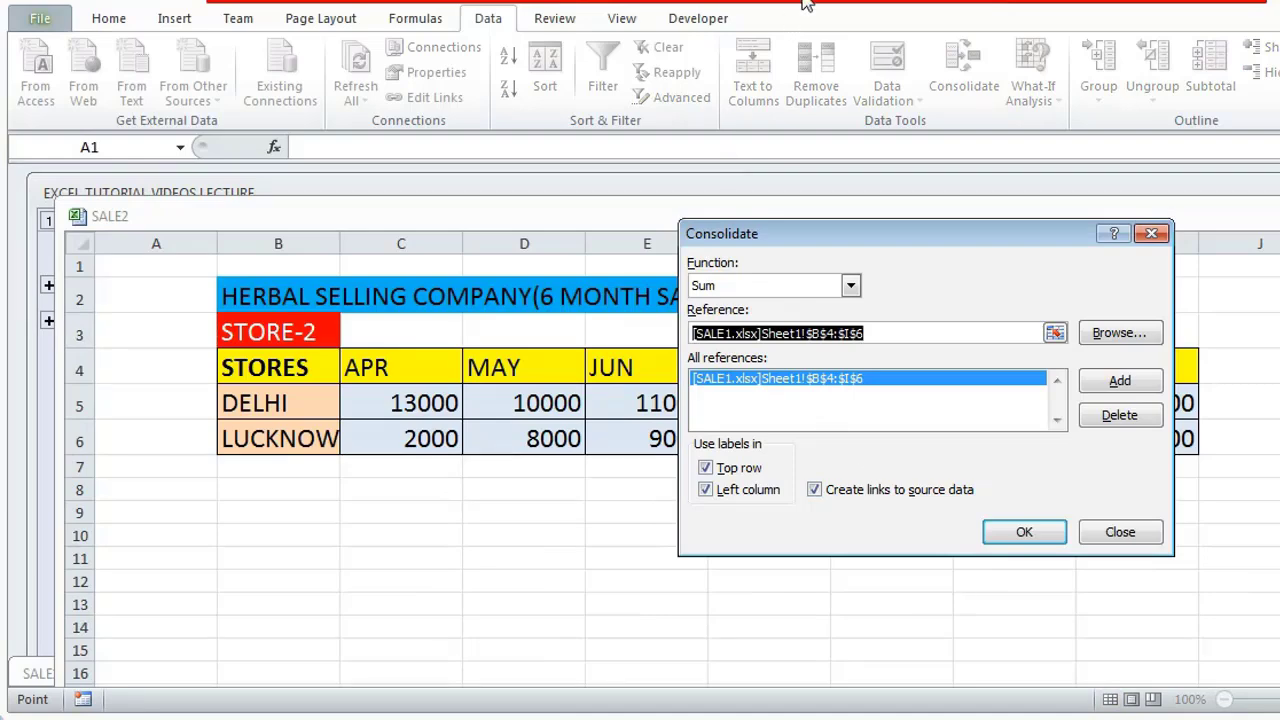
pyautogui.moveTo(886, 245); pyautogui.dragTo(882, 484)
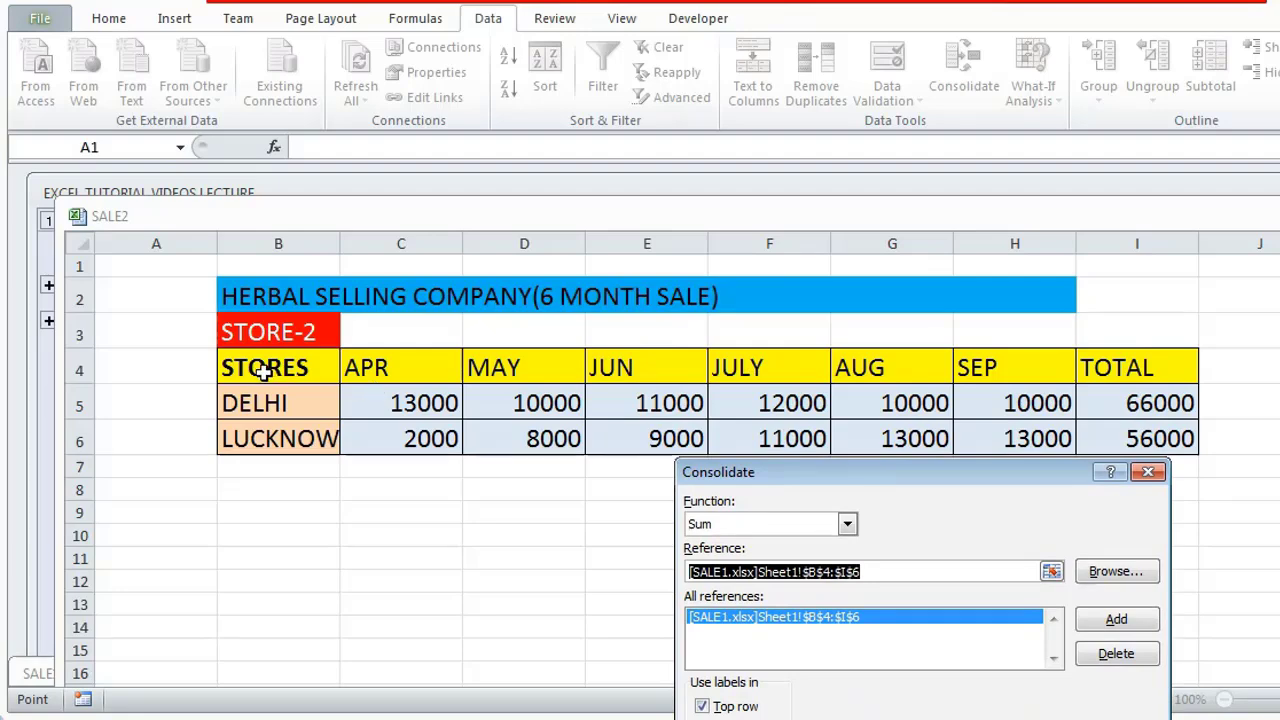
pyautogui.moveTo(262, 372); pyautogui.dragTo(1097, 448)
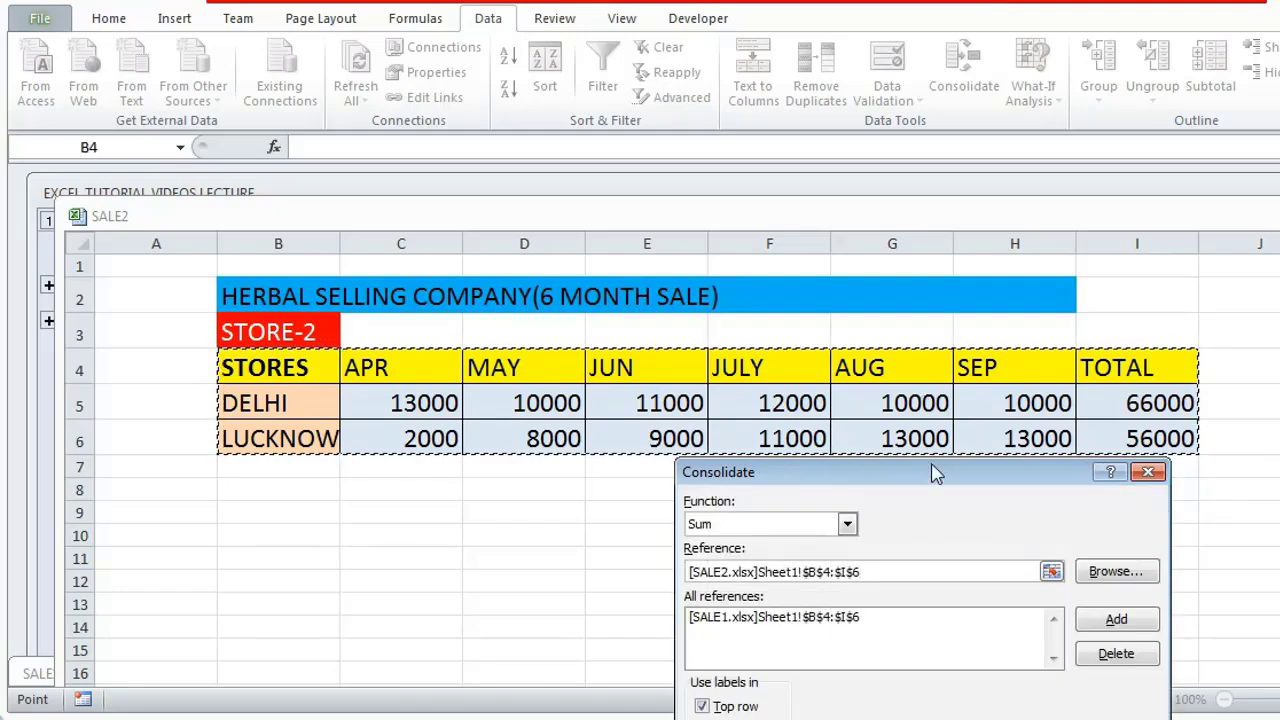
pyautogui.moveTo(935, 480); pyautogui.dragTo(995, 182)
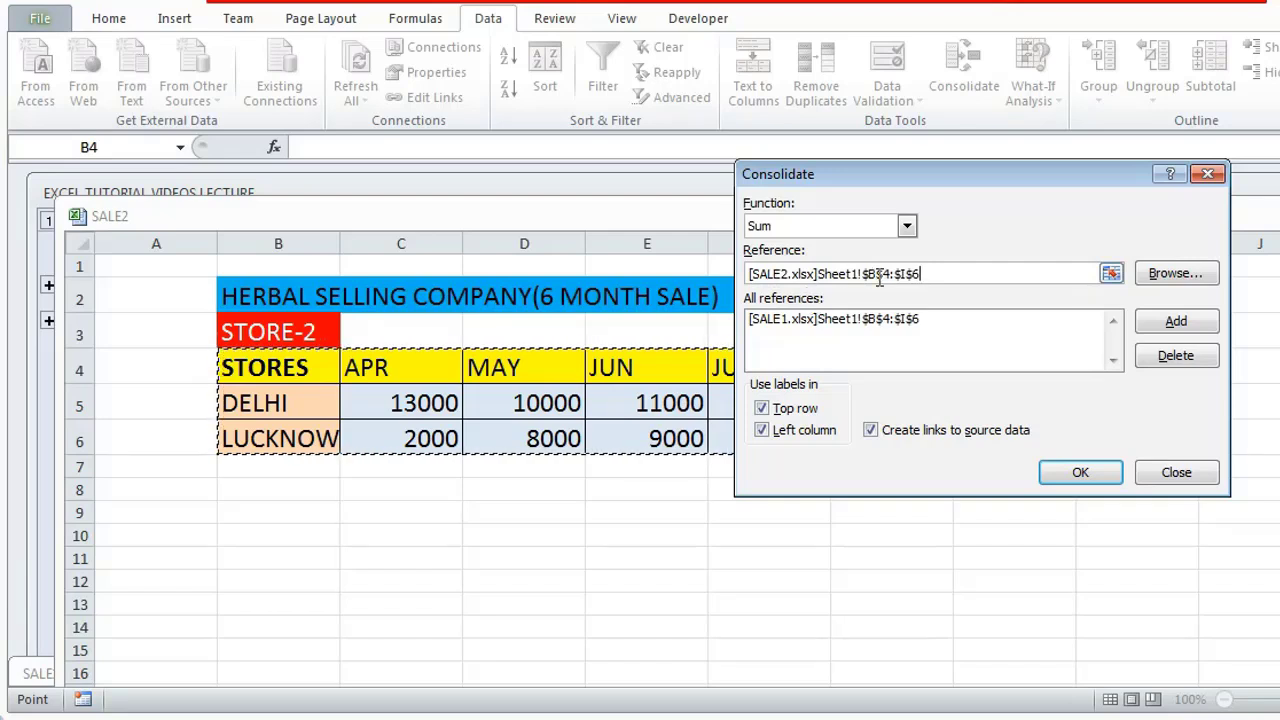
pyautogui.click(1178, 325)
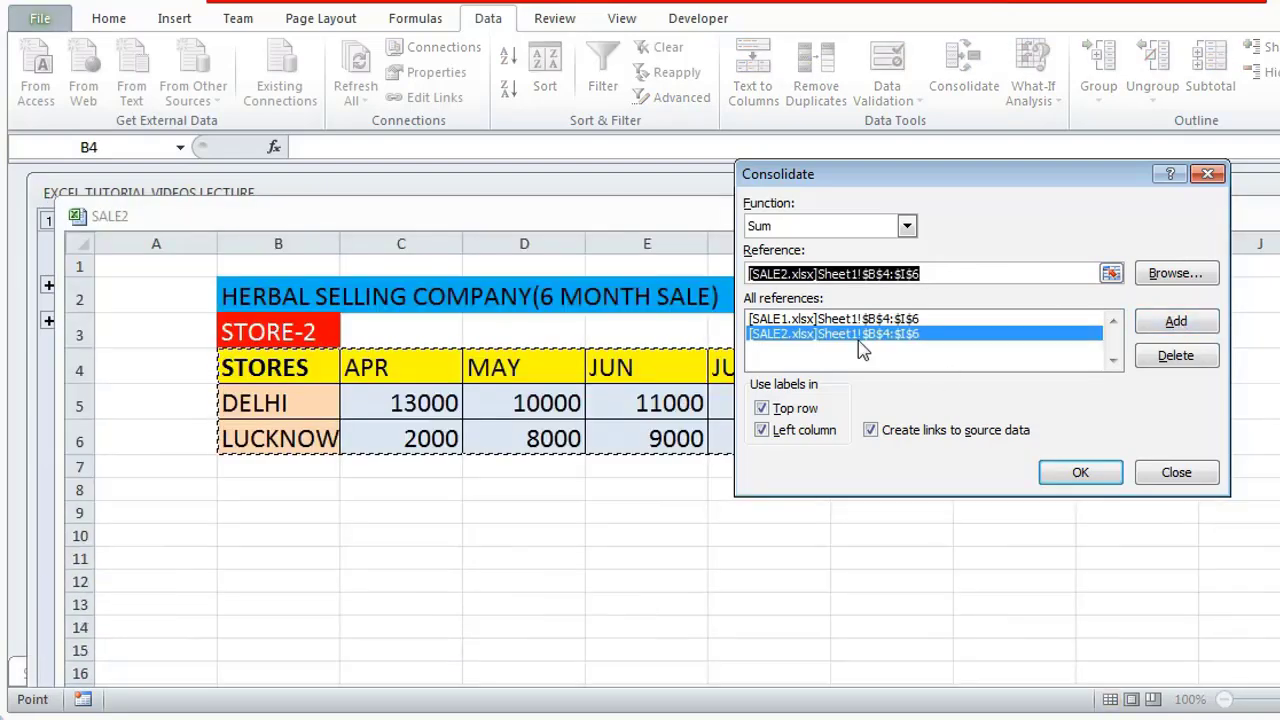
pyautogui.click(793, 320)
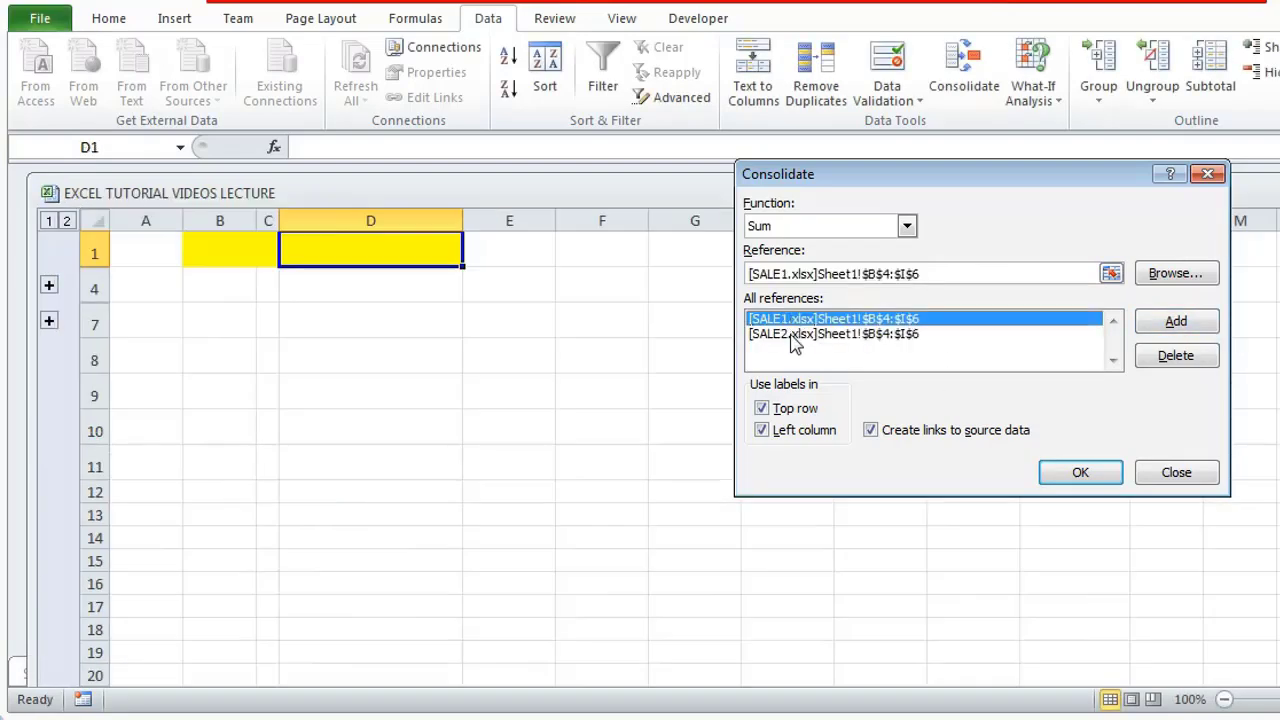
# Step: Check both workbook references and run the Sum consolidation with top-row and left-column labels and links to the source data
pyautogui.click(795, 334)
pyautogui.click(792, 319)
pyautogui.click(797, 335)
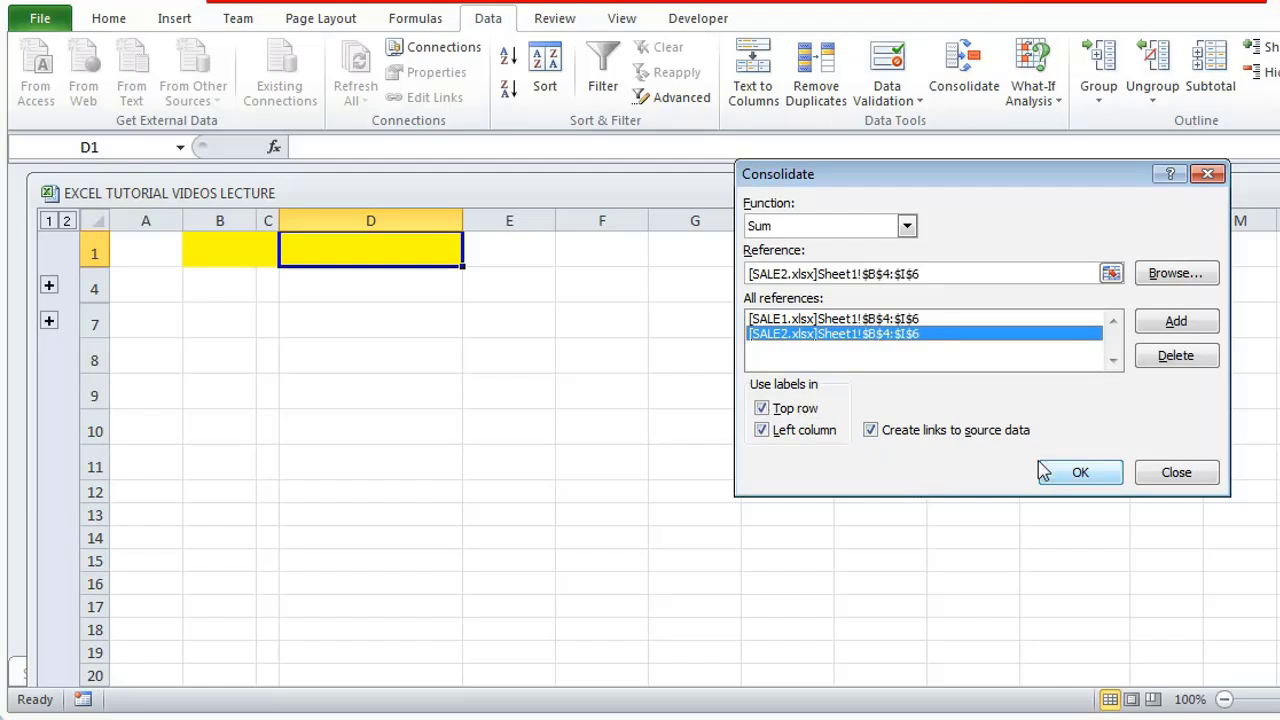
pyautogui.click(1080, 473)
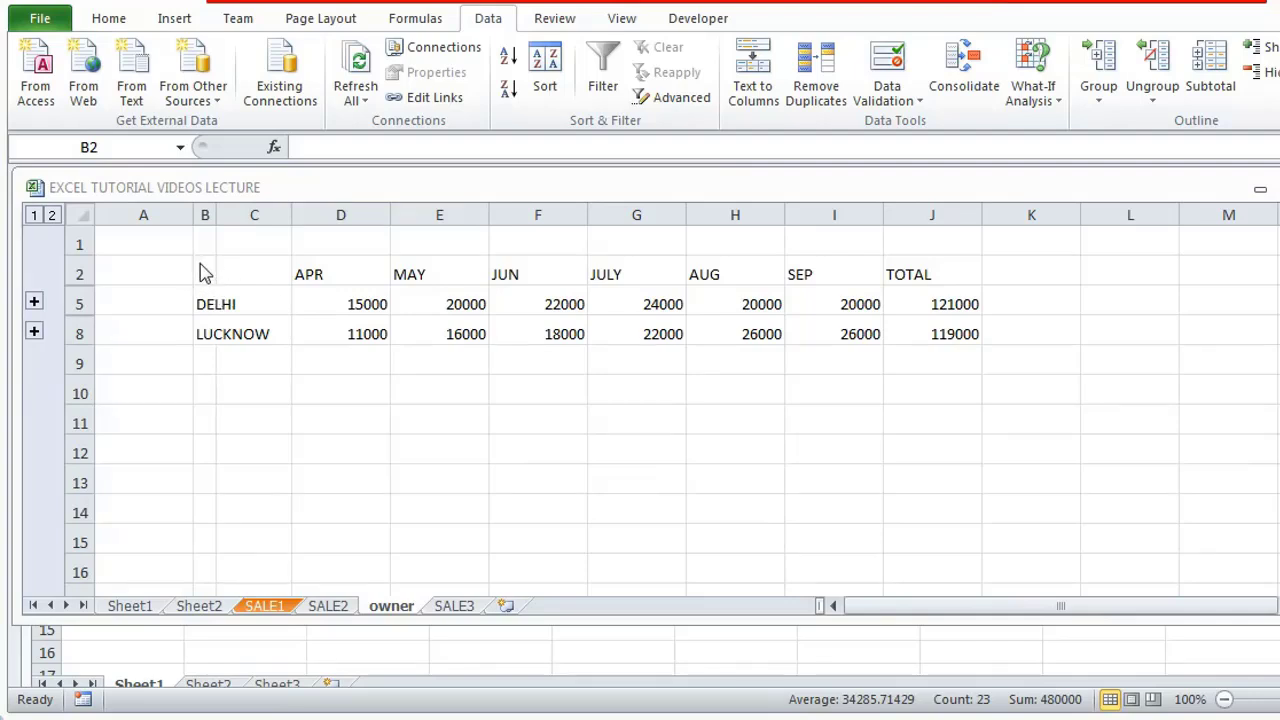
# Step: Clear the fill colour from the consolidated table range B2:K9 on the owner sheet
pyautogui.click(226, 332)
pyautogui.moveTo(211, 286); pyautogui.dragTo(992, 343)
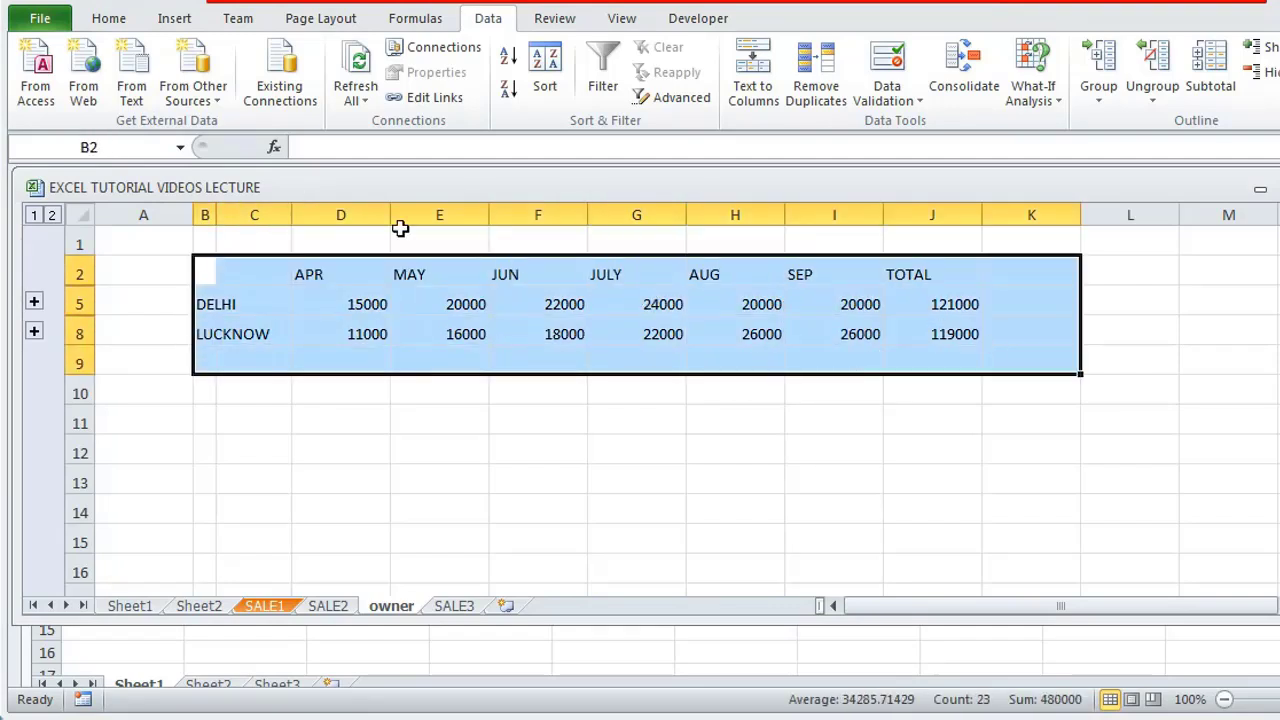
pyautogui.click(110, 19)
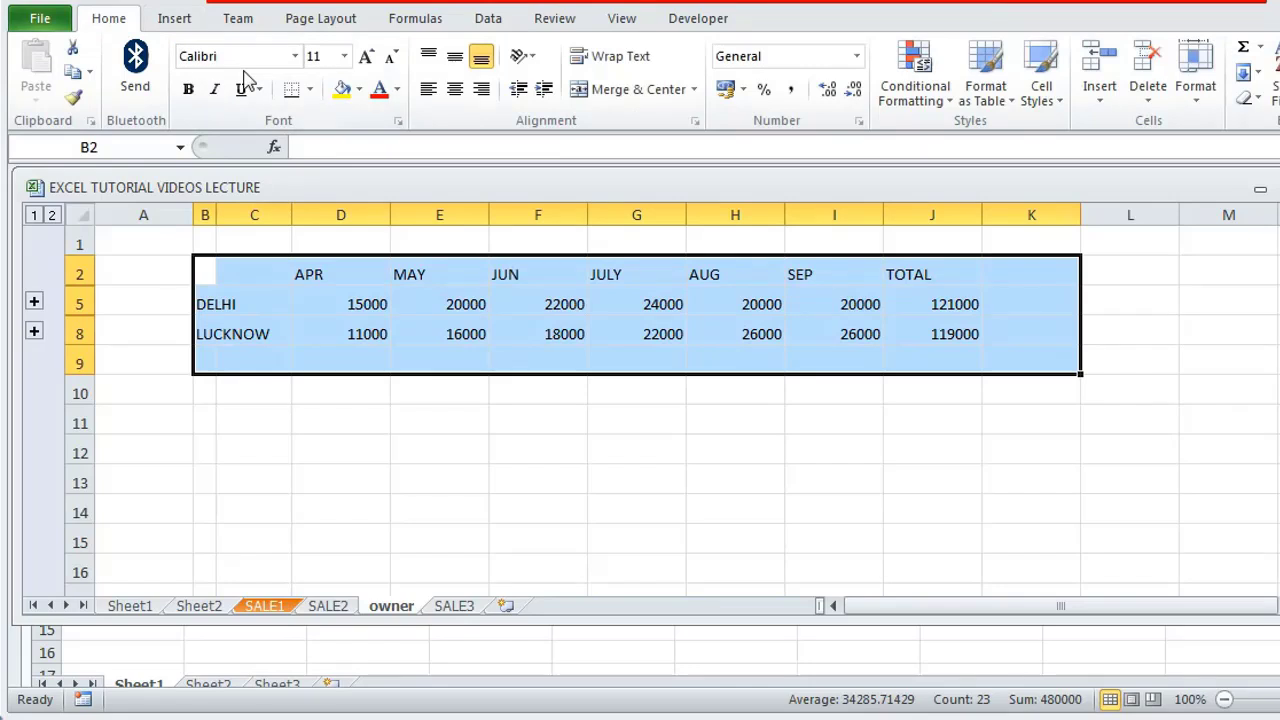
pyautogui.click(360, 89)
pyautogui.click(366, 249)
pyautogui.click(372, 360)
# Step: Fill the consolidated table's header row, C2:J2, with yellow
pyautogui.click(237, 284)
pyautogui.moveTo(237, 284); pyautogui.dragTo(914, 274)
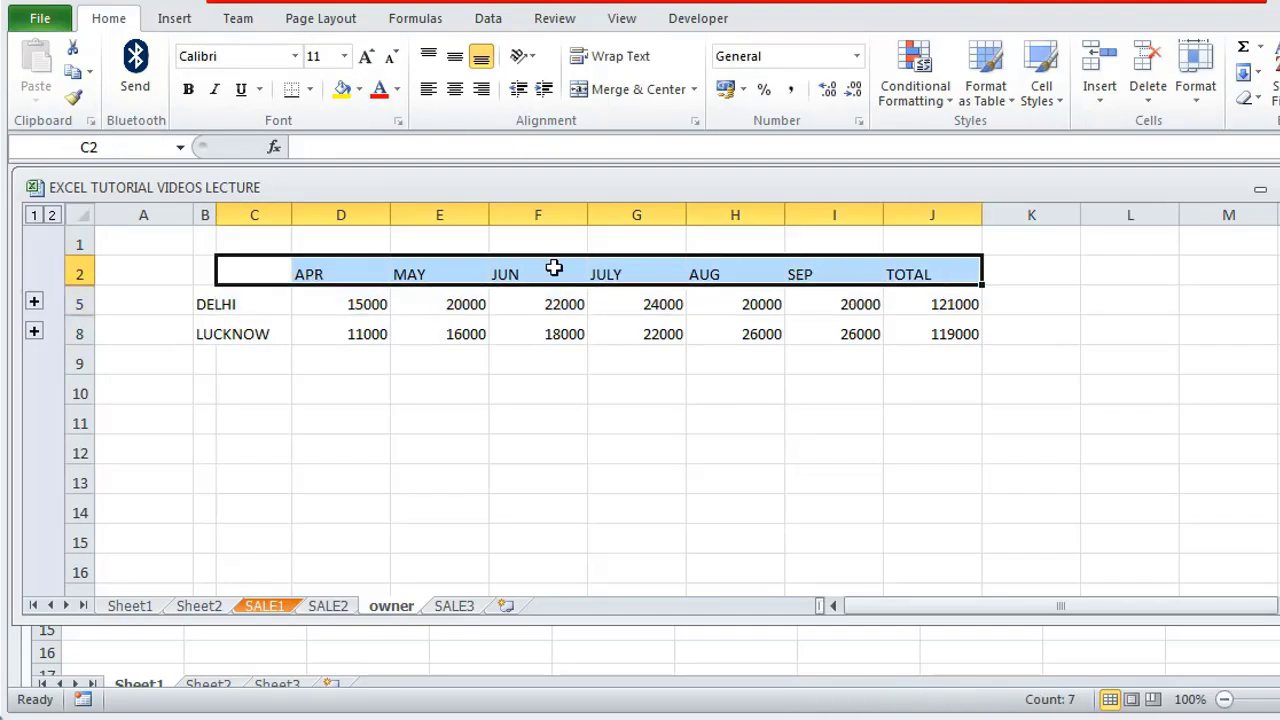
pyautogui.click(341, 89)
pyautogui.click(372, 312)
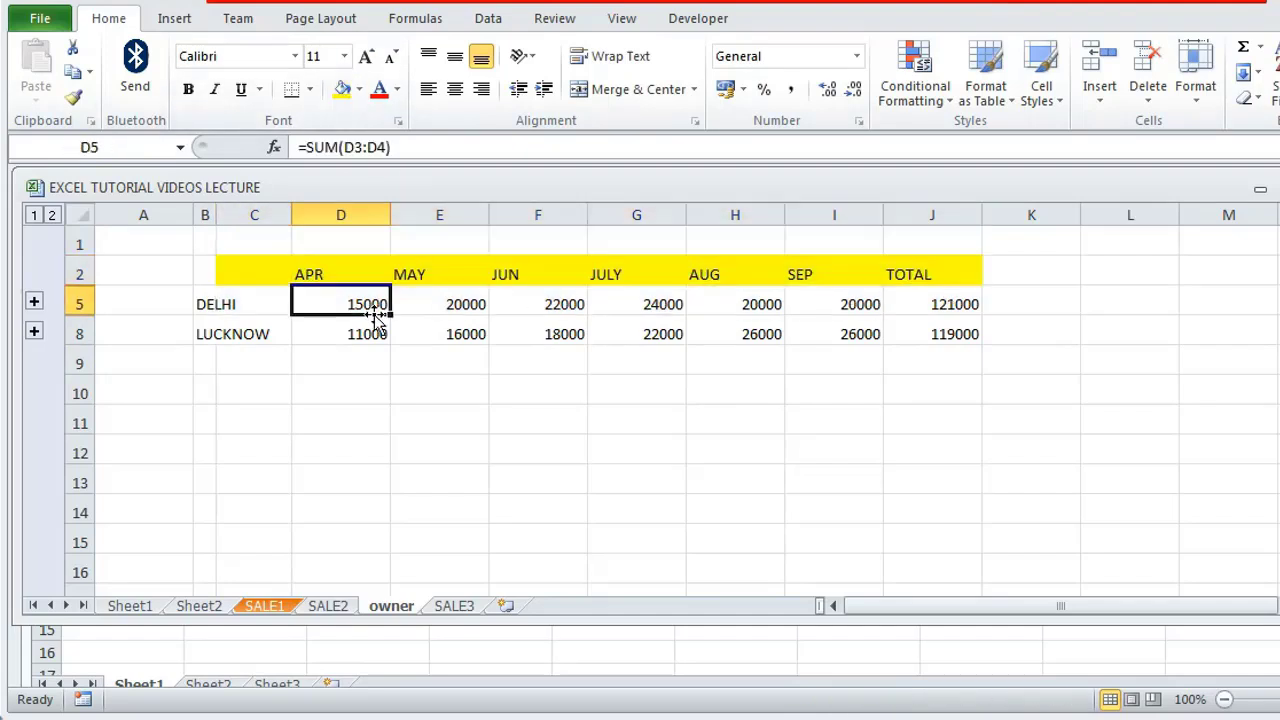
# Step: Inspect the Delhi and Lucknow totals and expand both outline groups to examine their Sale1 and Sale2 detail rows
pyautogui.click(950, 308)
pyautogui.click(955, 336)
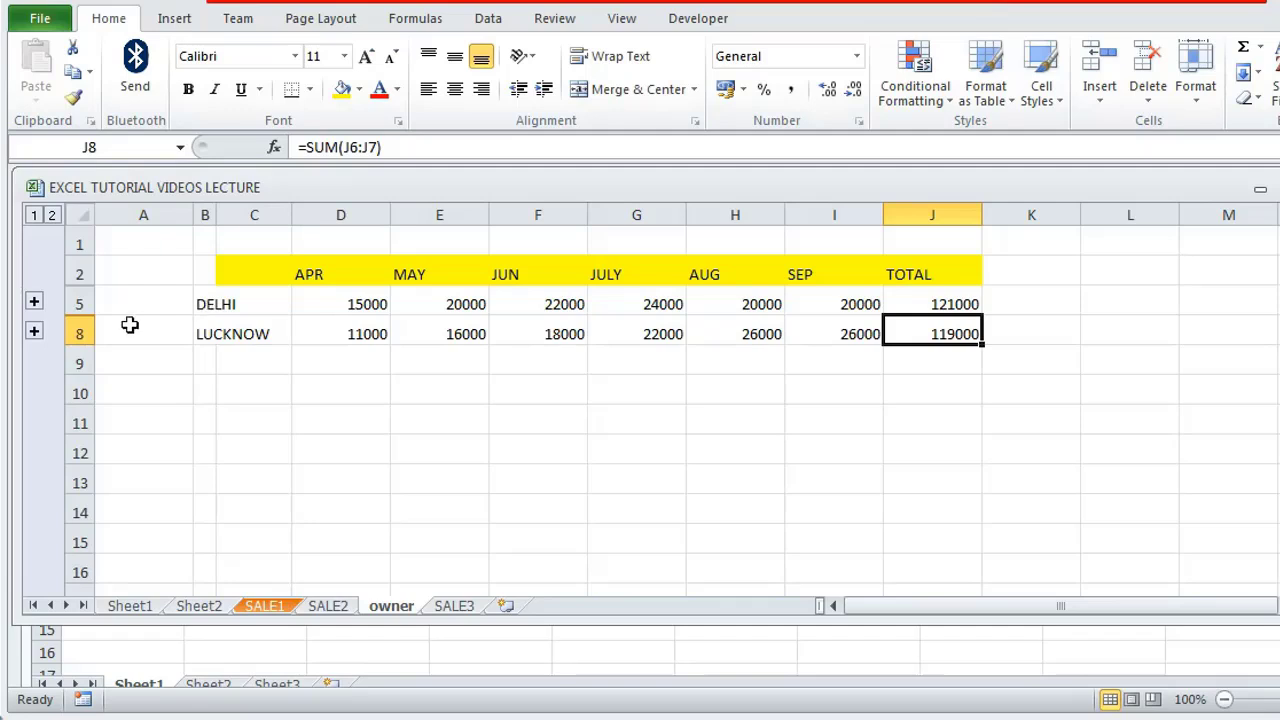
pyautogui.click(34, 303)
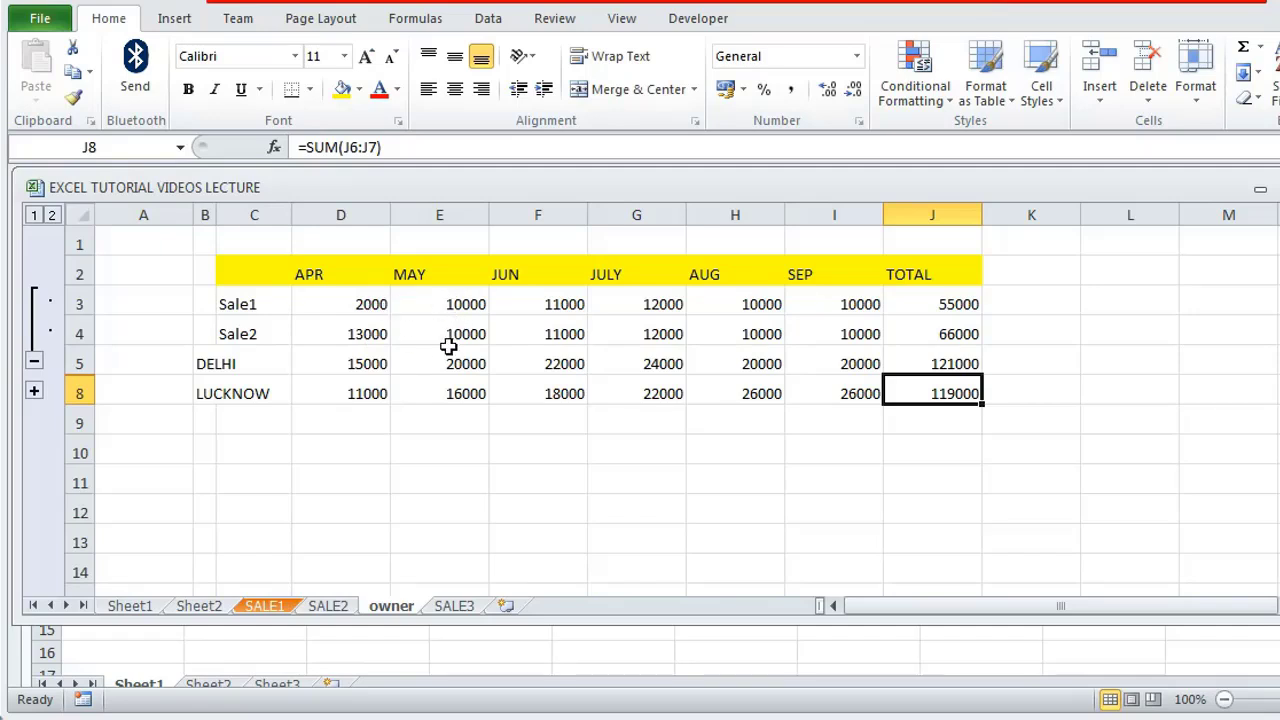
pyautogui.click(255, 300)
pyautogui.click(257, 332)
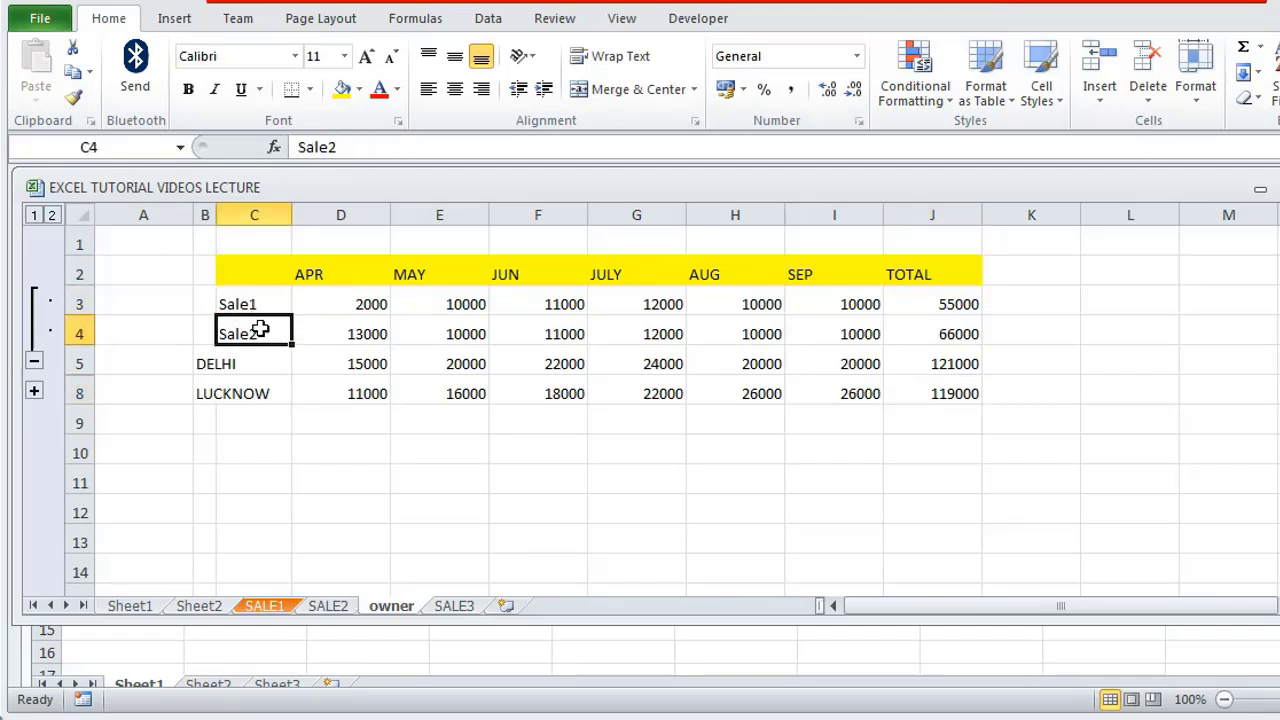
pyautogui.click(35, 392)
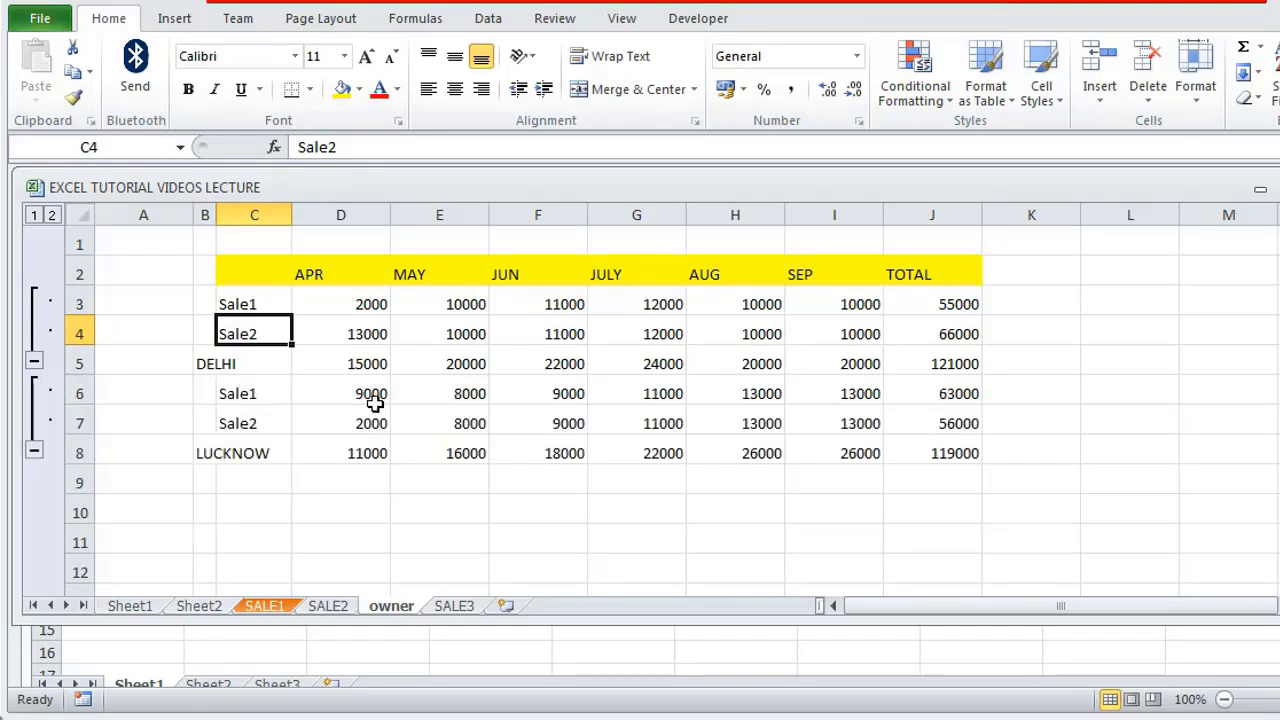